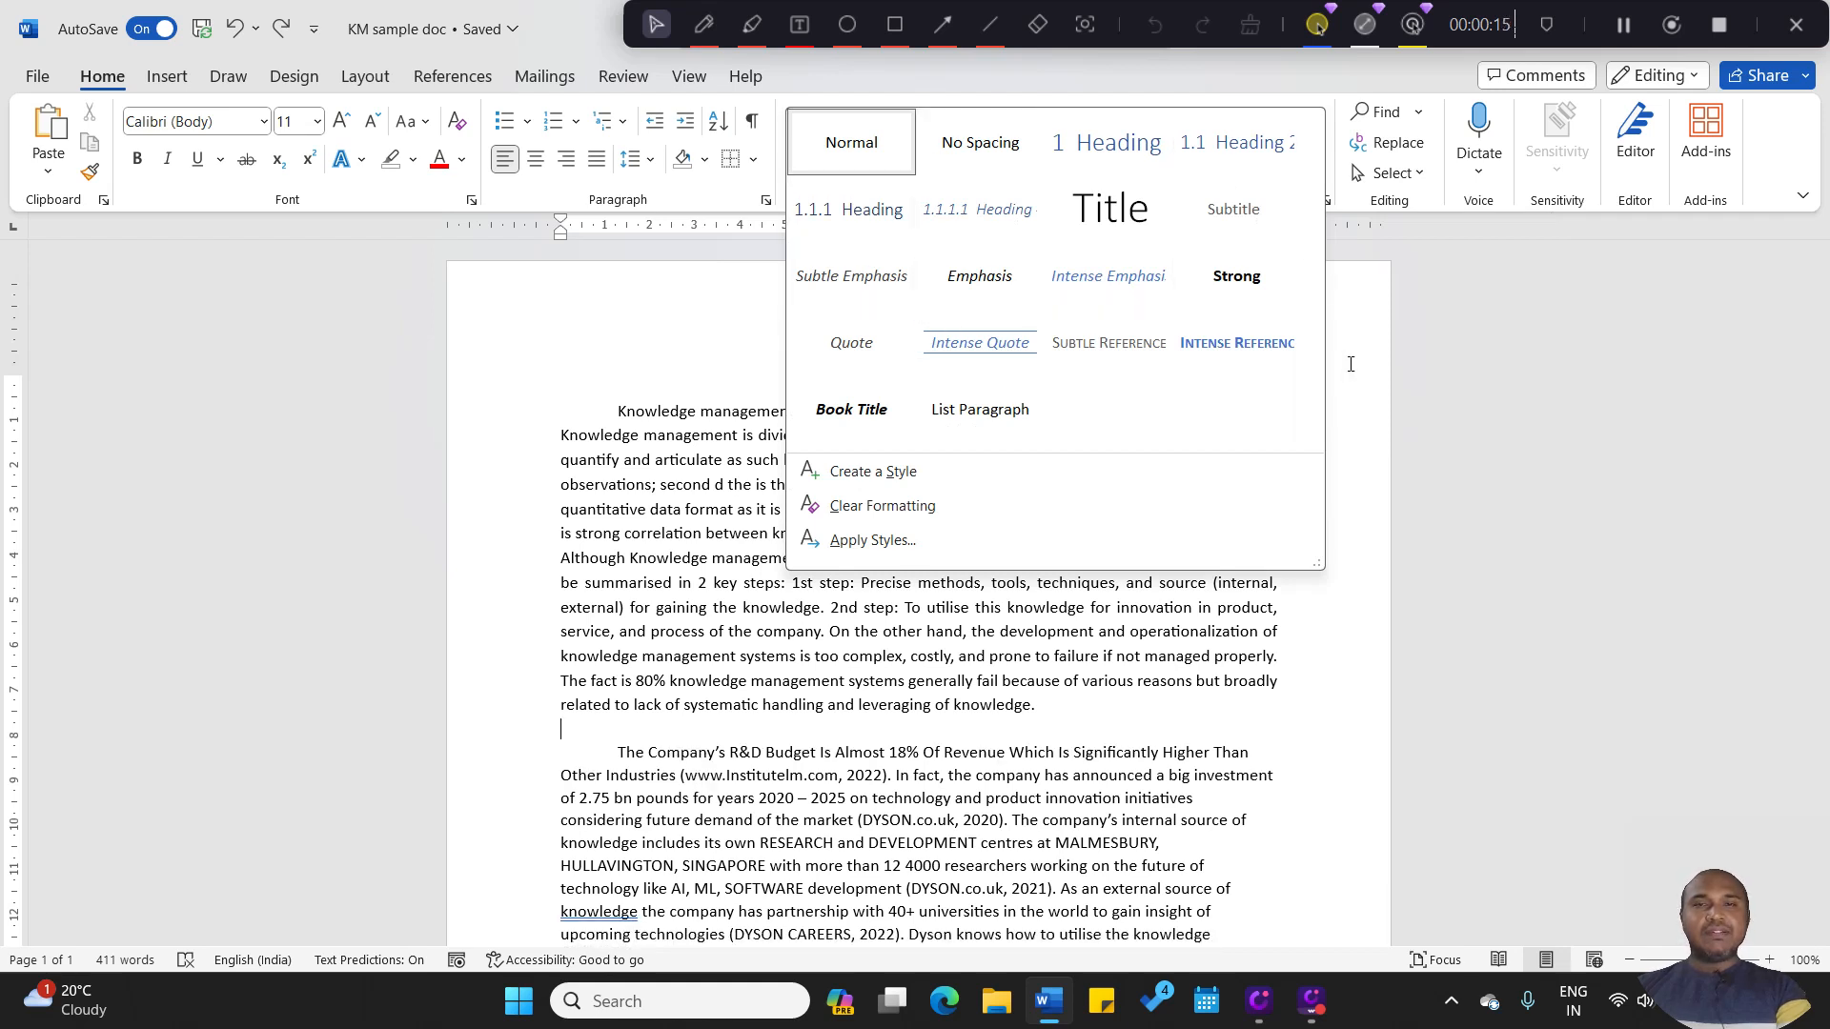
Apply the Normal style to all of the document's text
key(Escape)
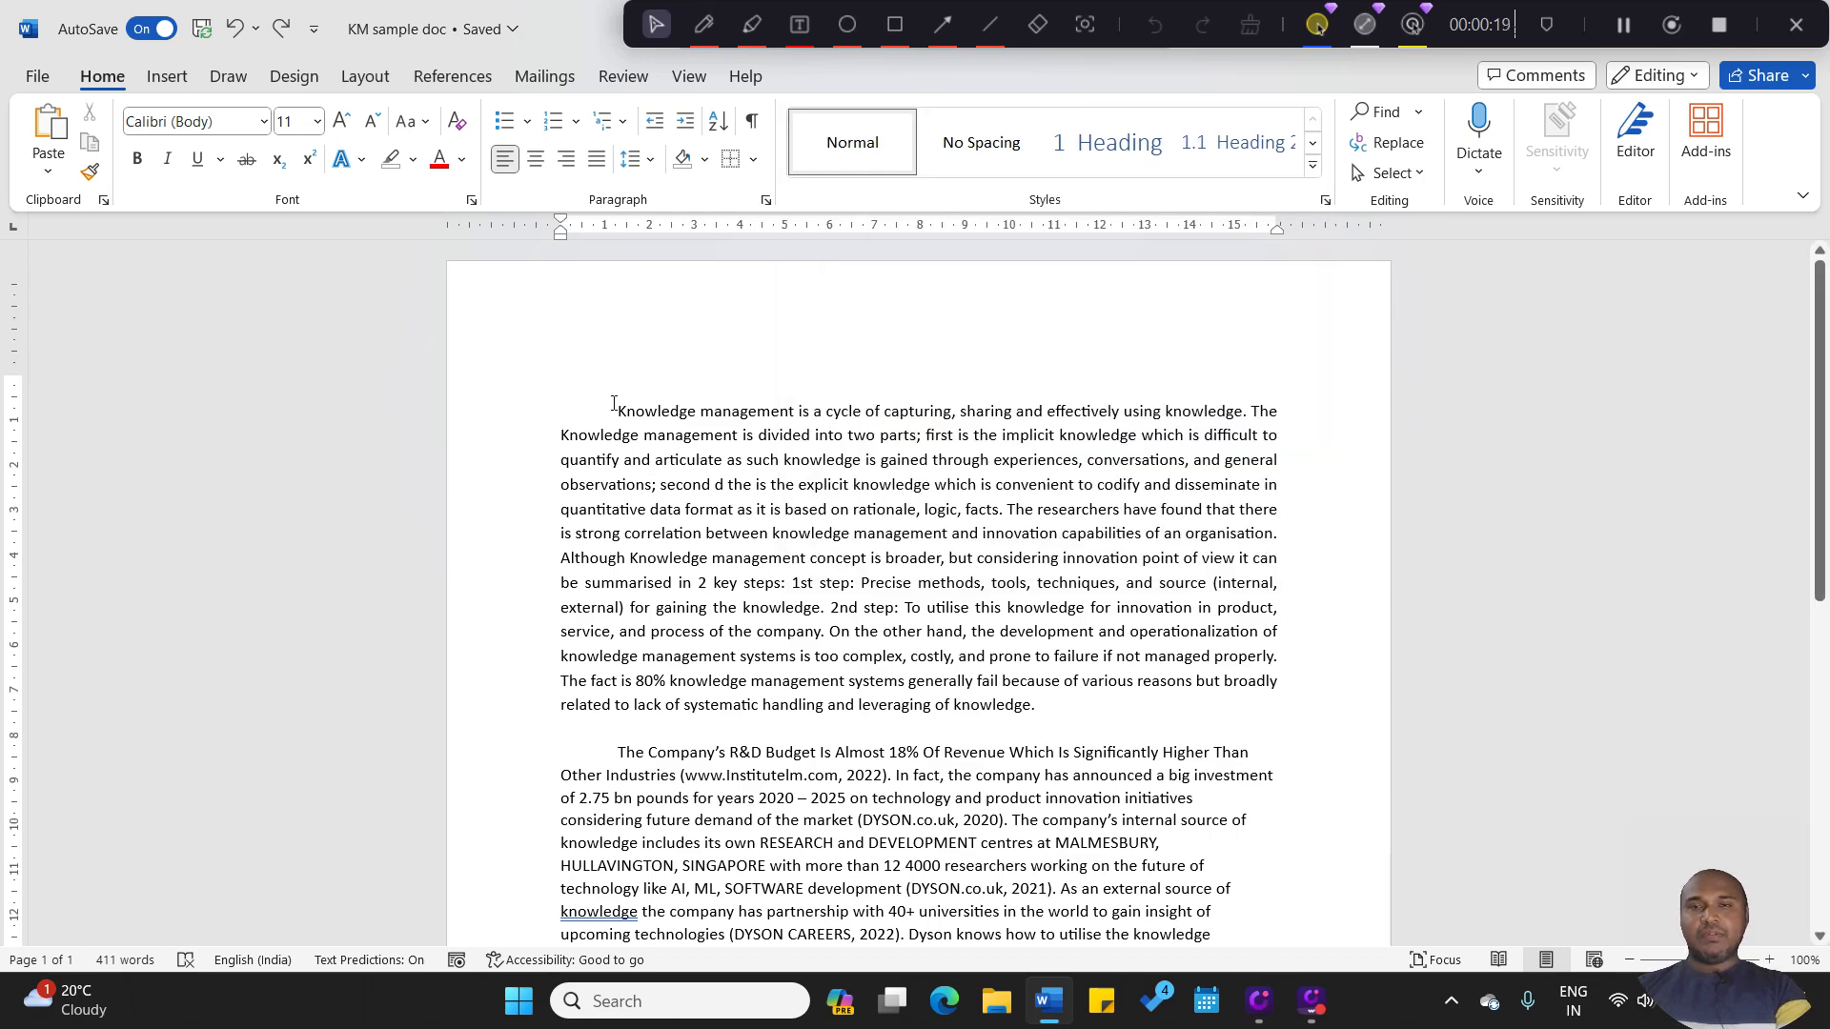
drag(618, 411, 1172, 590)
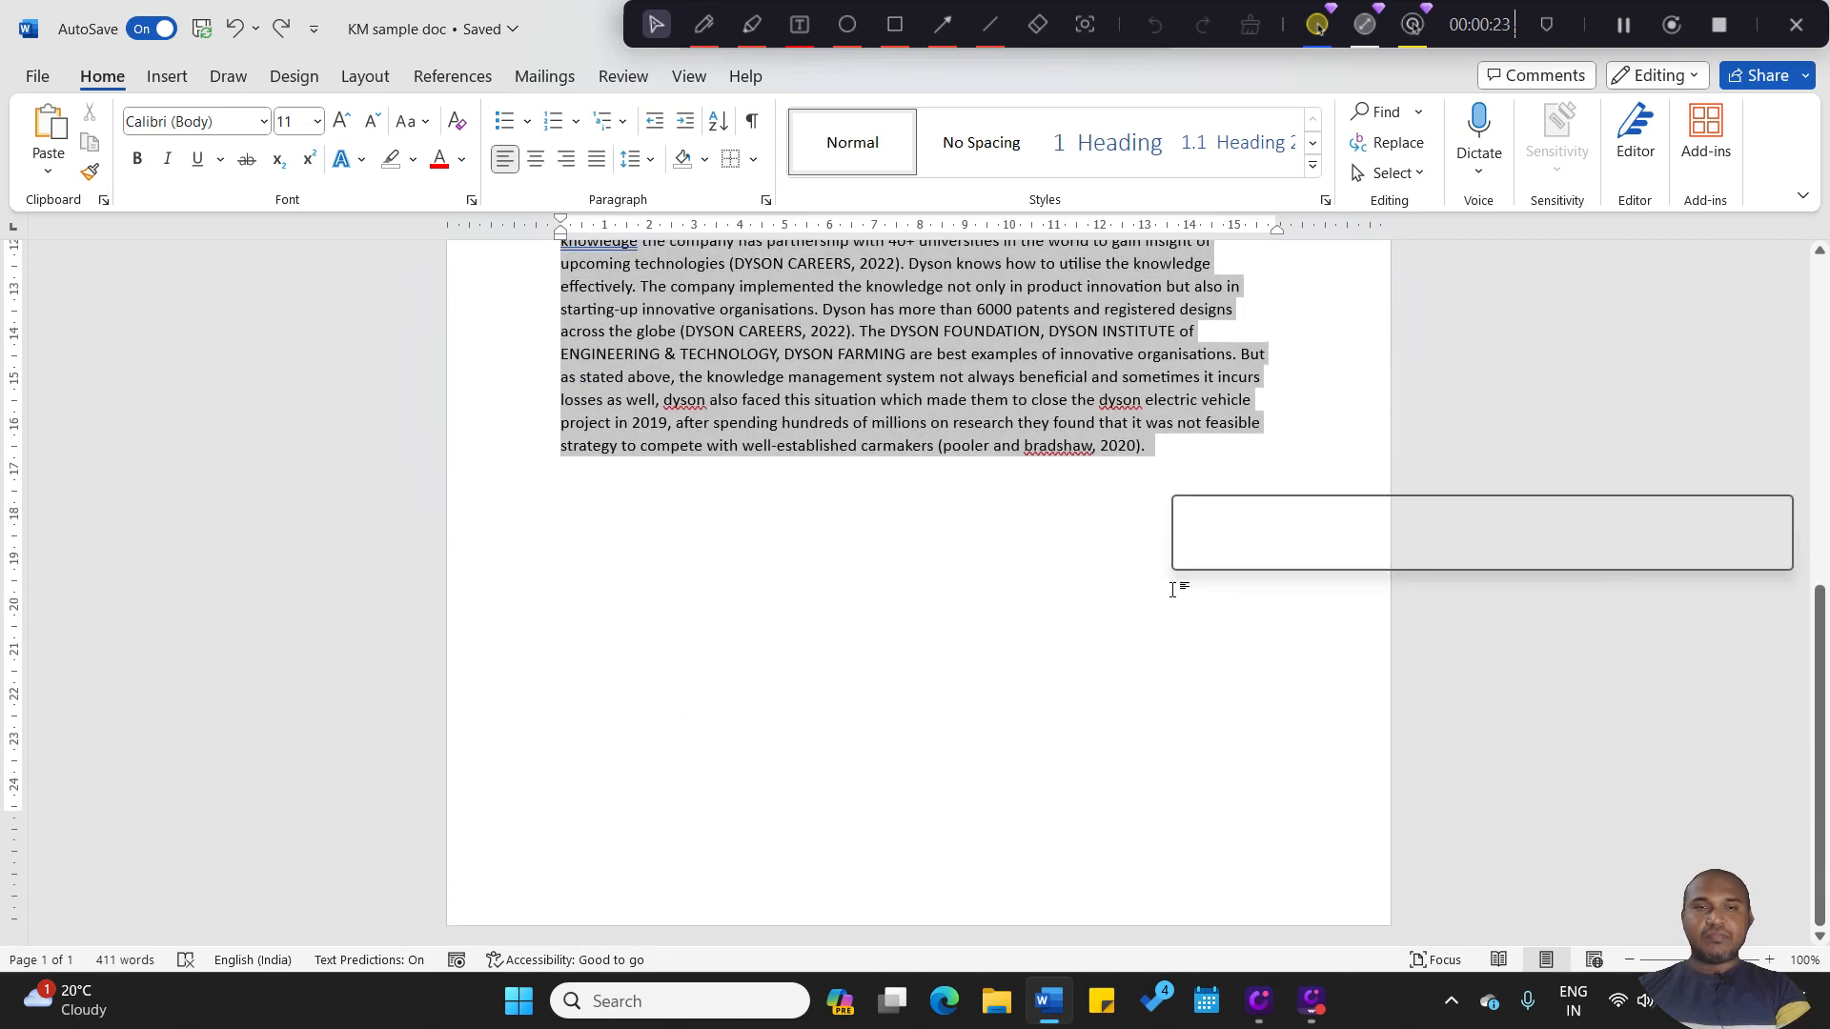
drag(1820, 757, 1805, 344)
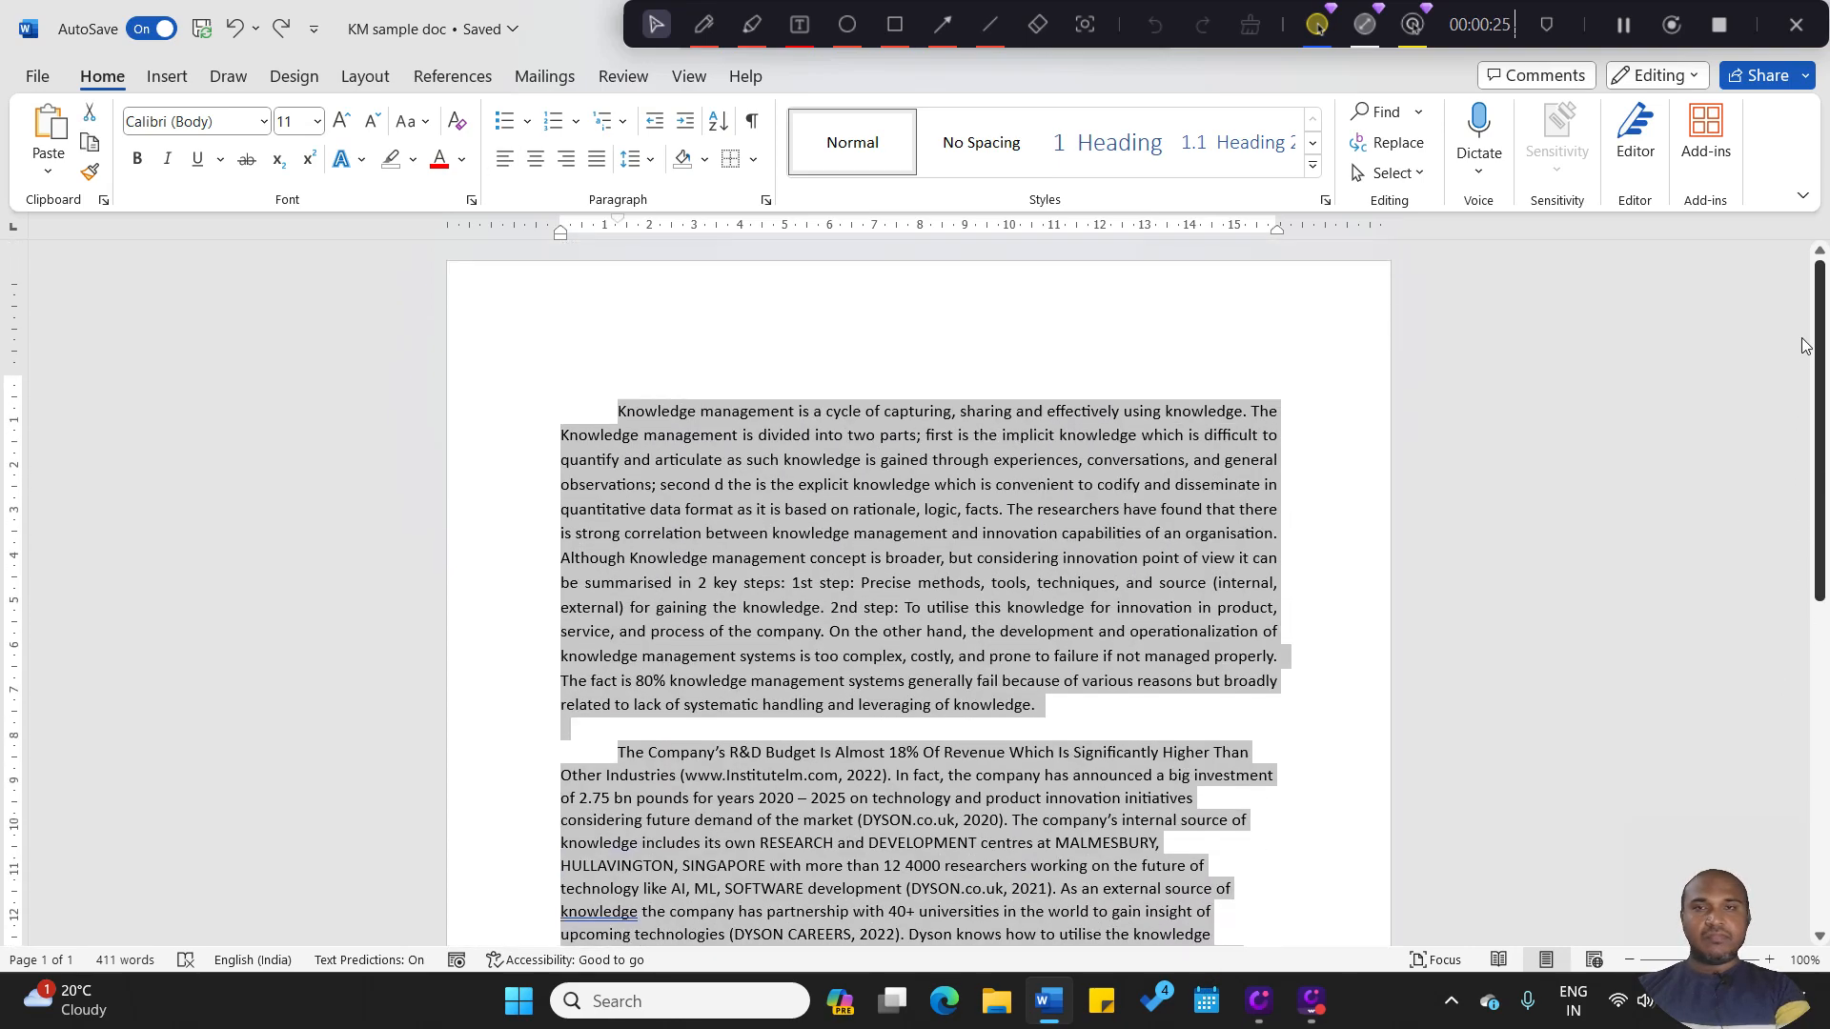
click(841, 154)
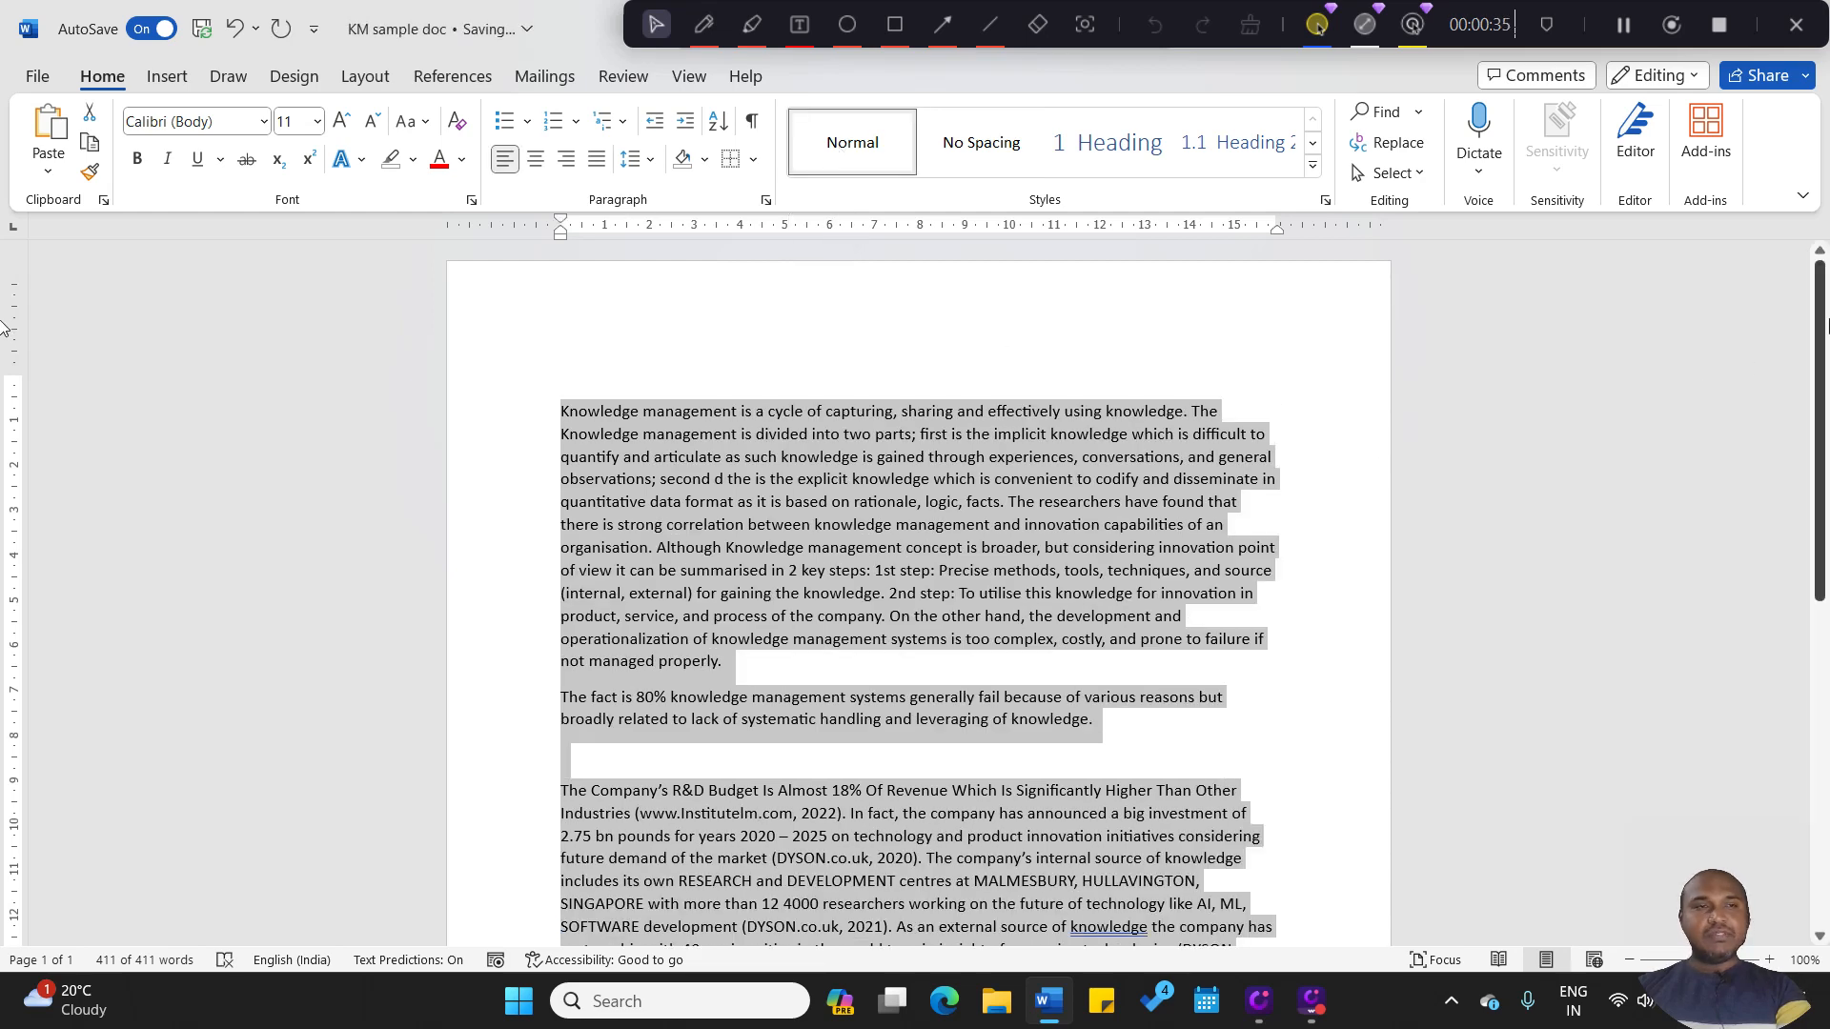
scroll(3, 459, down, 3)
drag(1828, 457, 1815, 308)
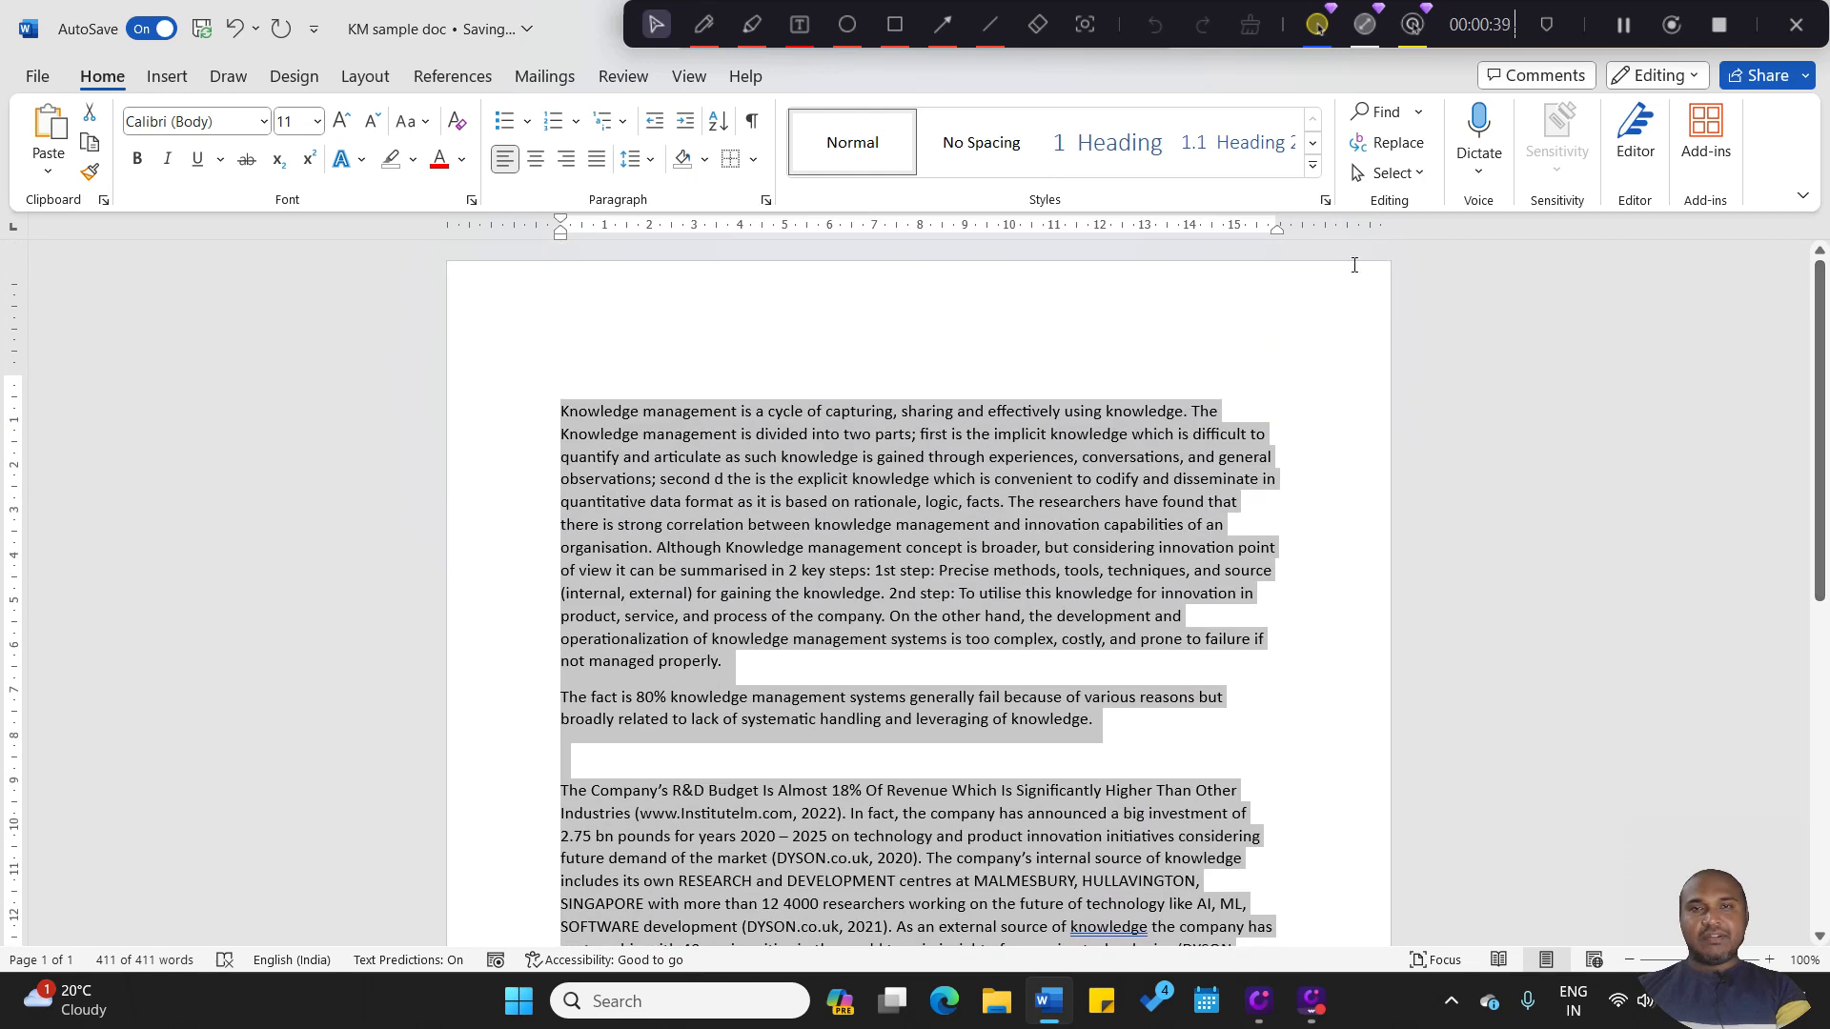
Compare the No Spacing and Normal styles on the whole text, ending with Normal
click(985, 142)
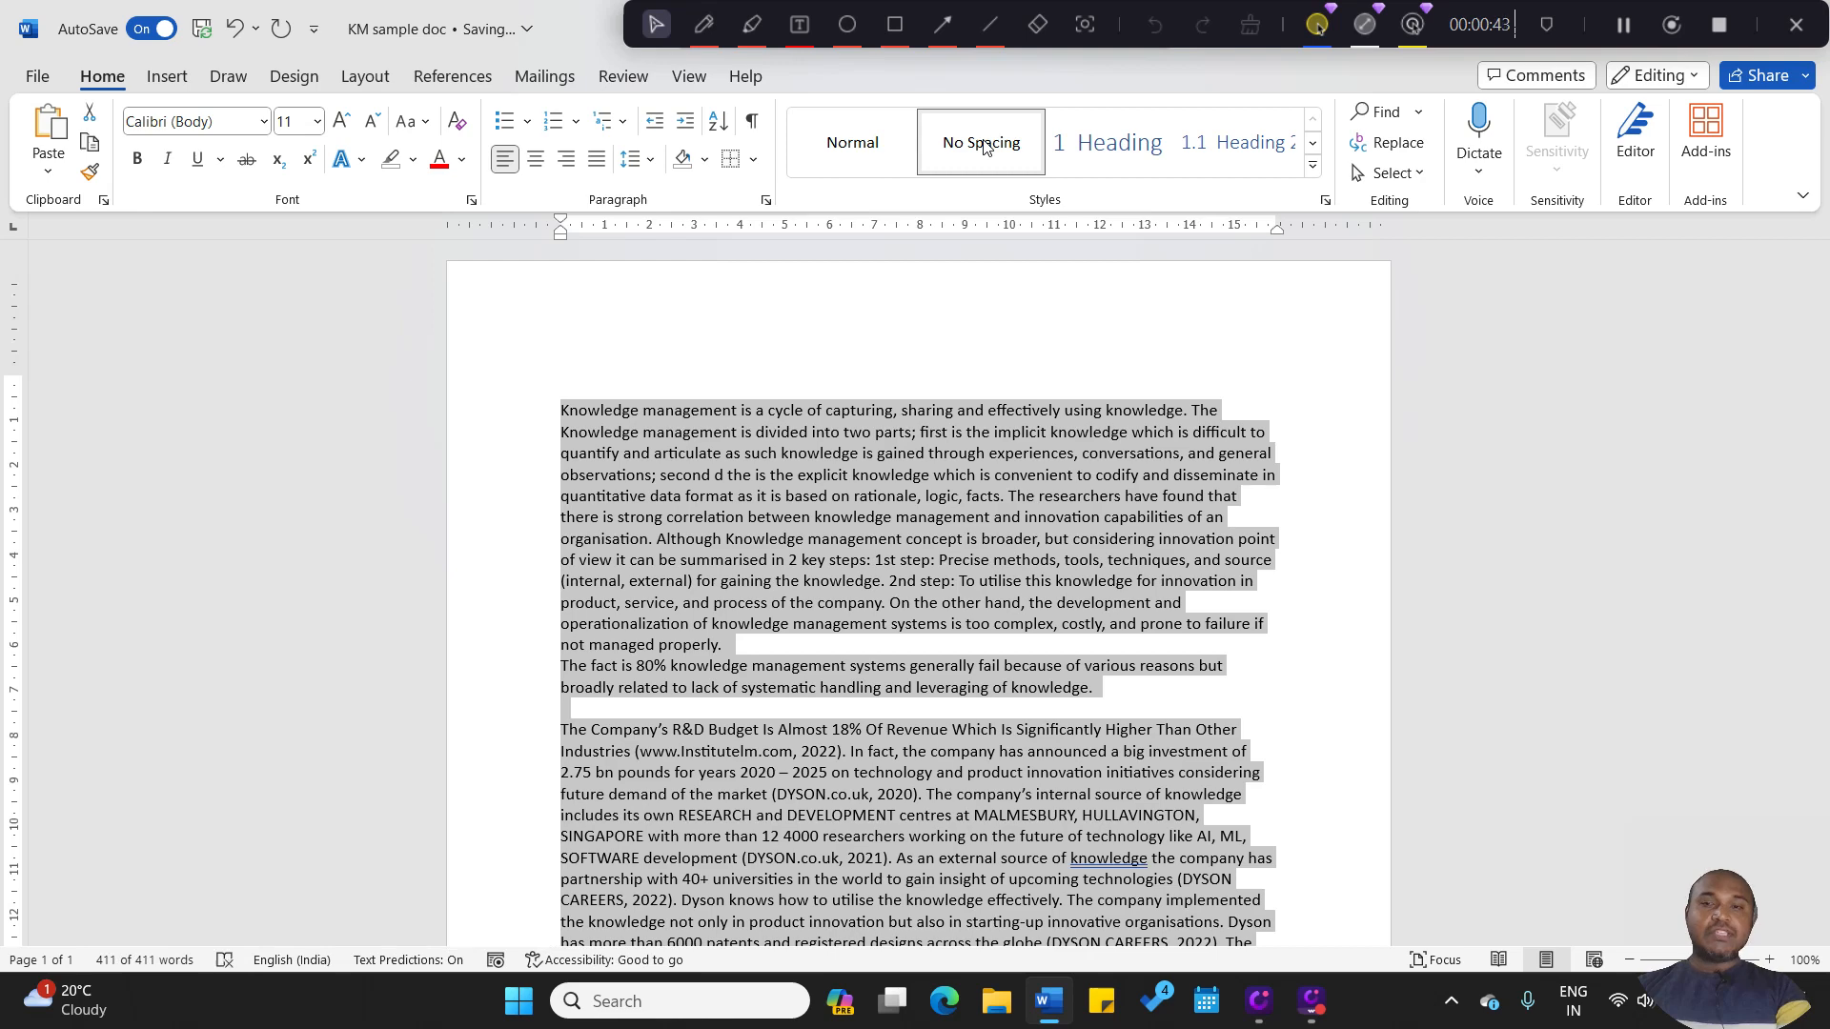
click(852, 142)
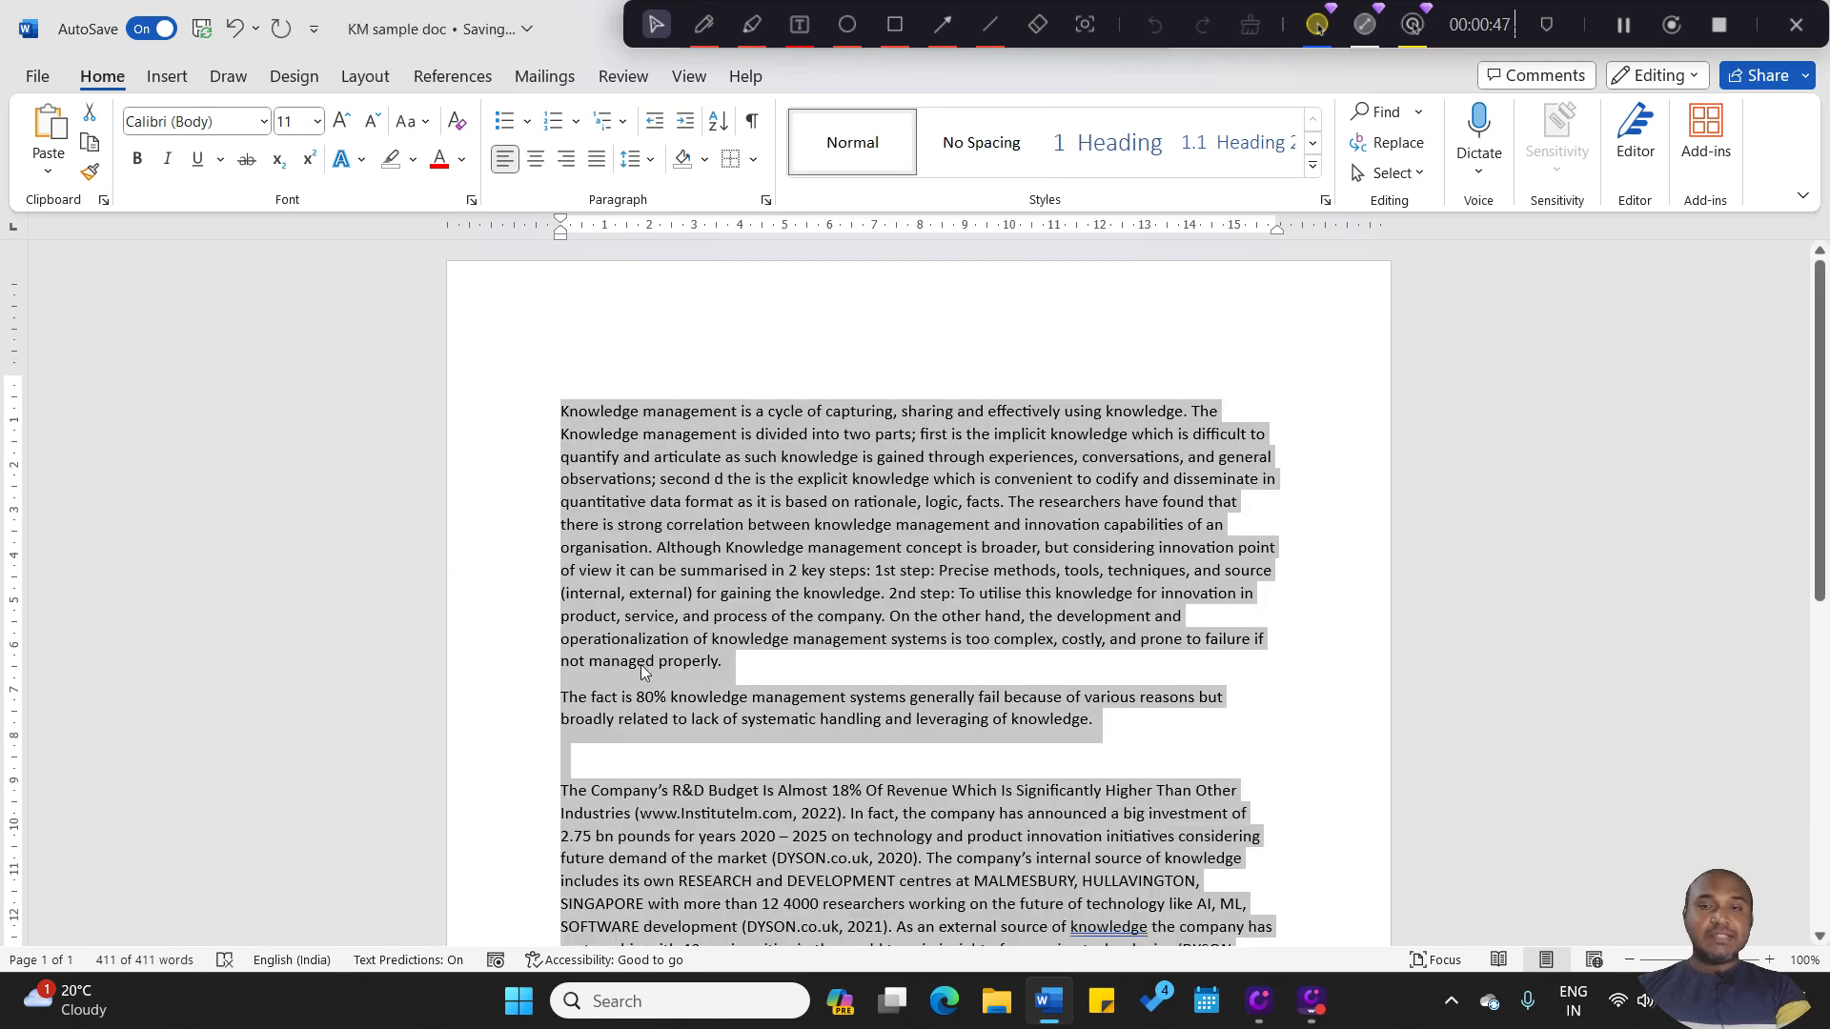
click(966, 156)
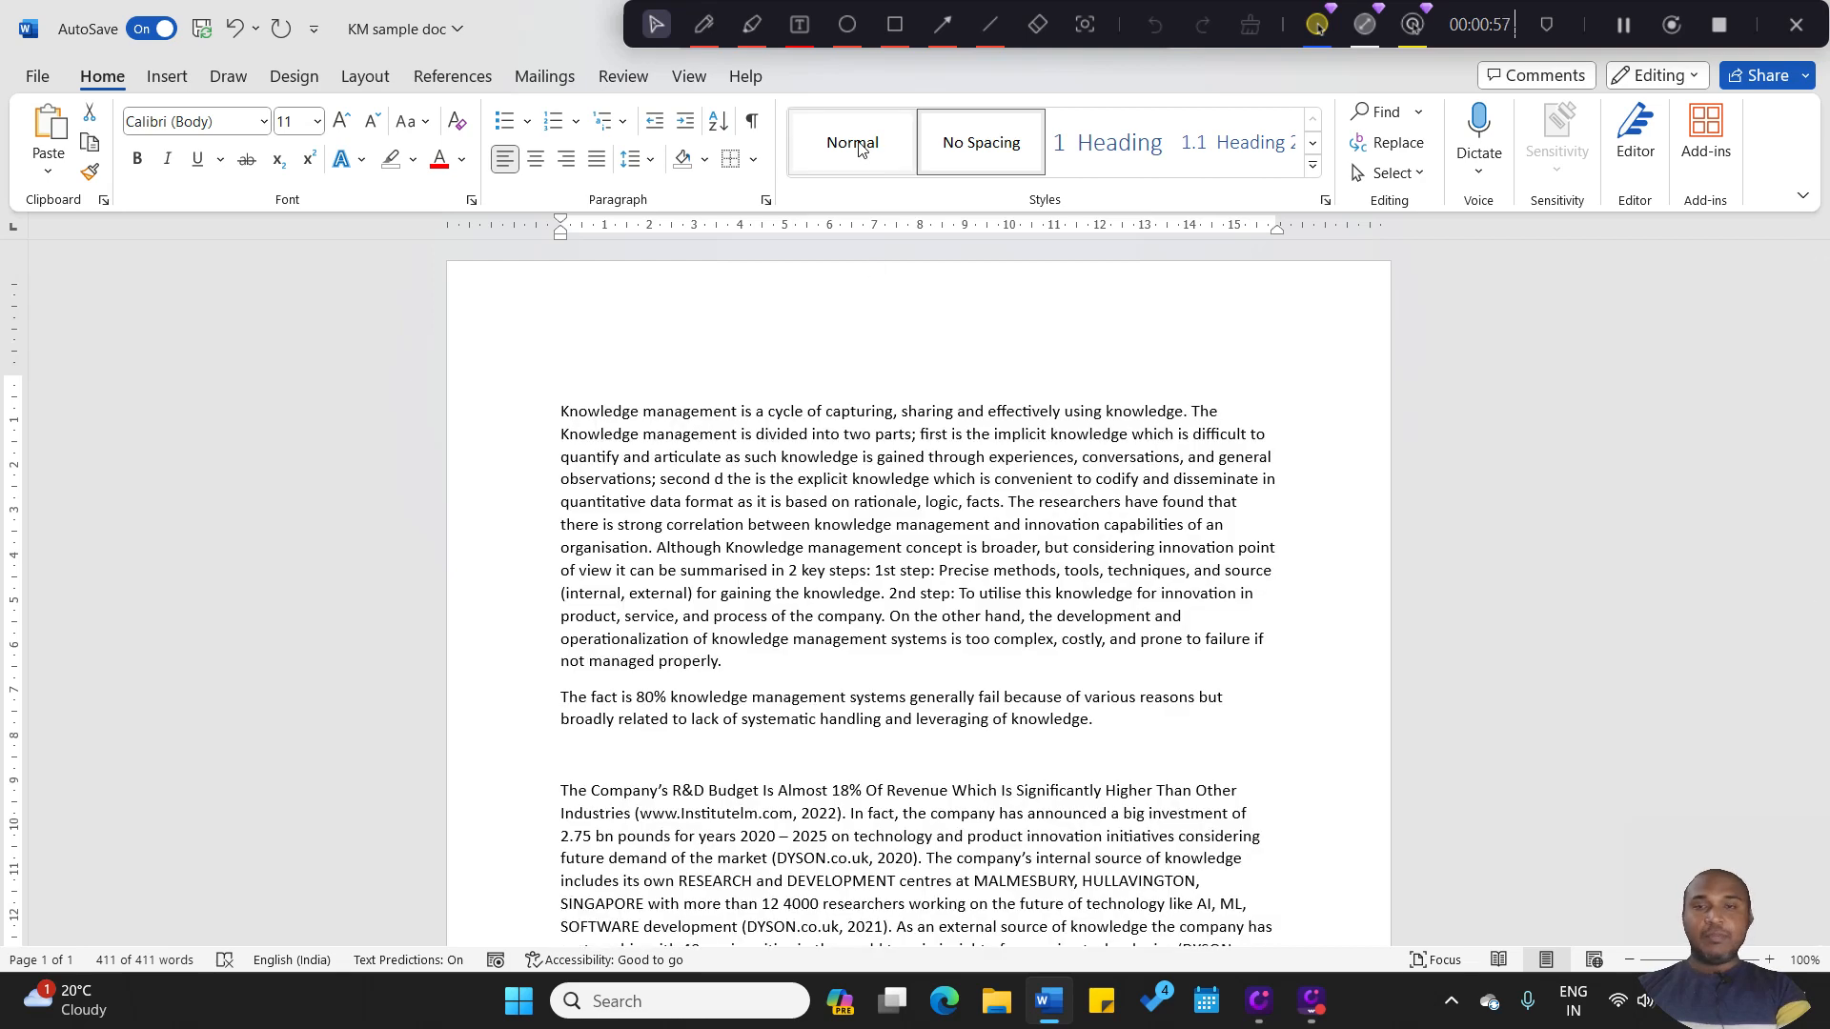
click(860, 145)
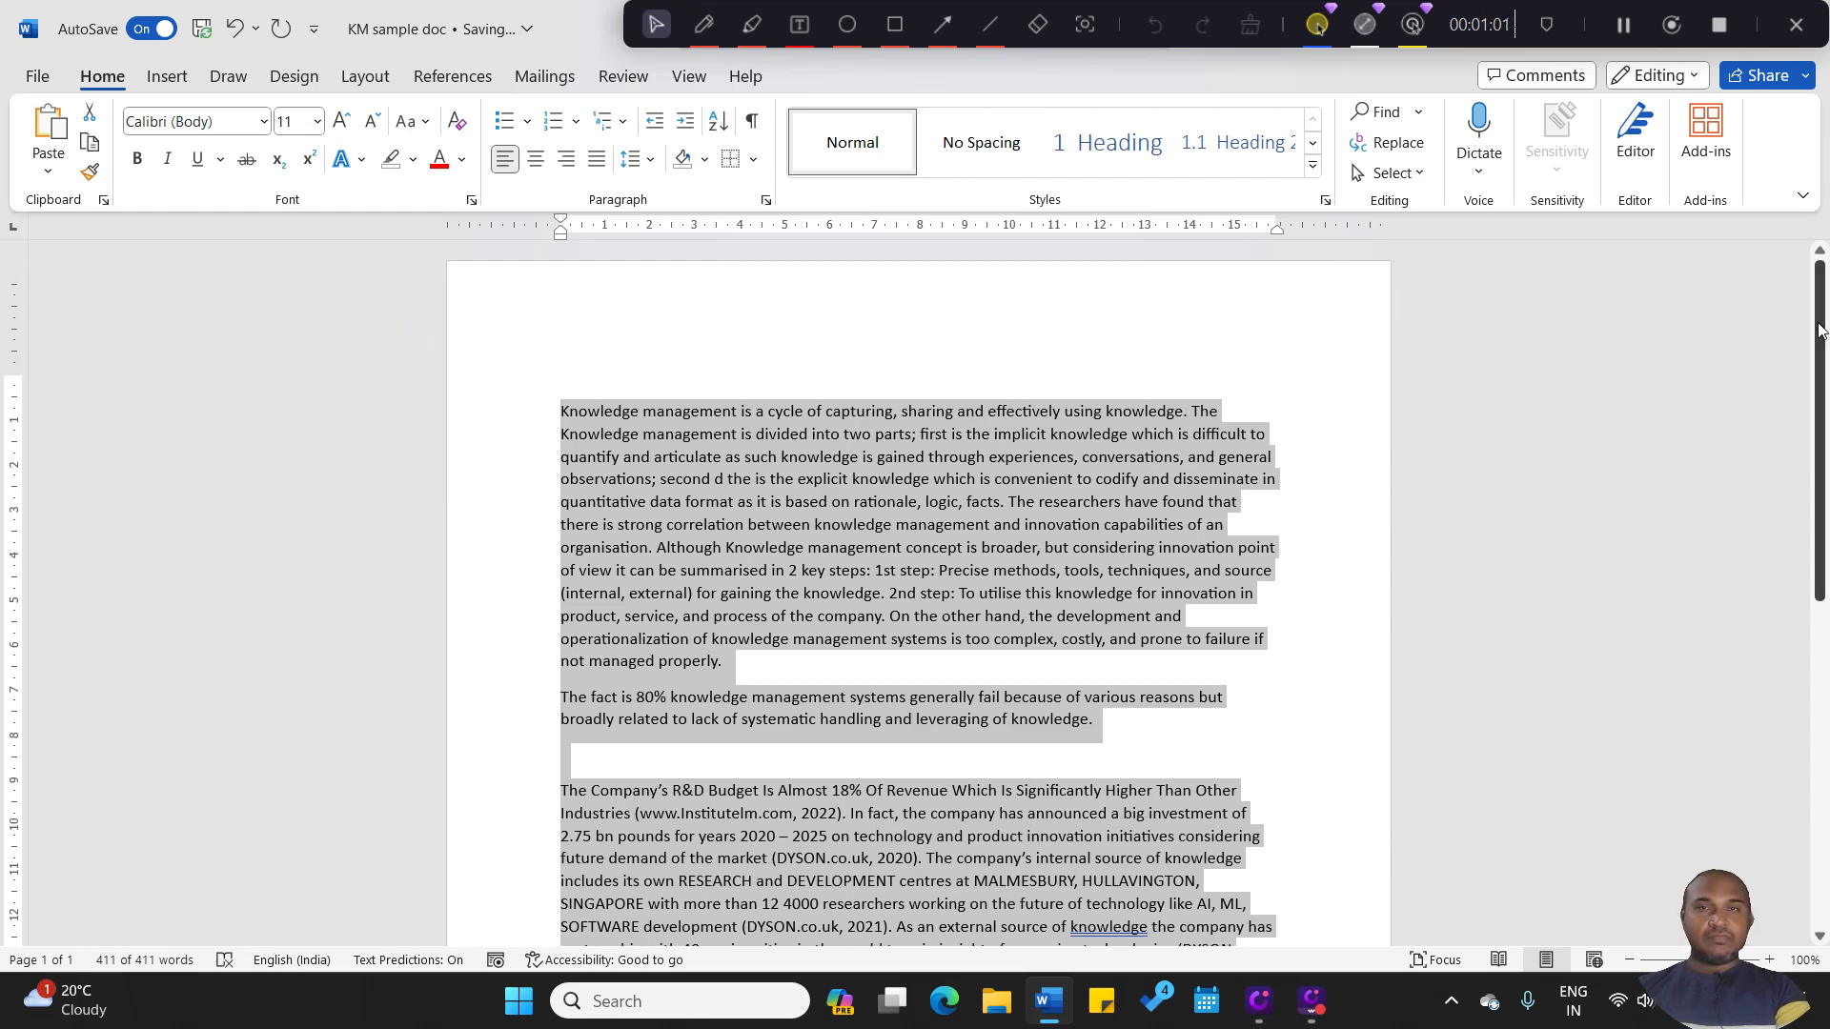
click(1025, 486)
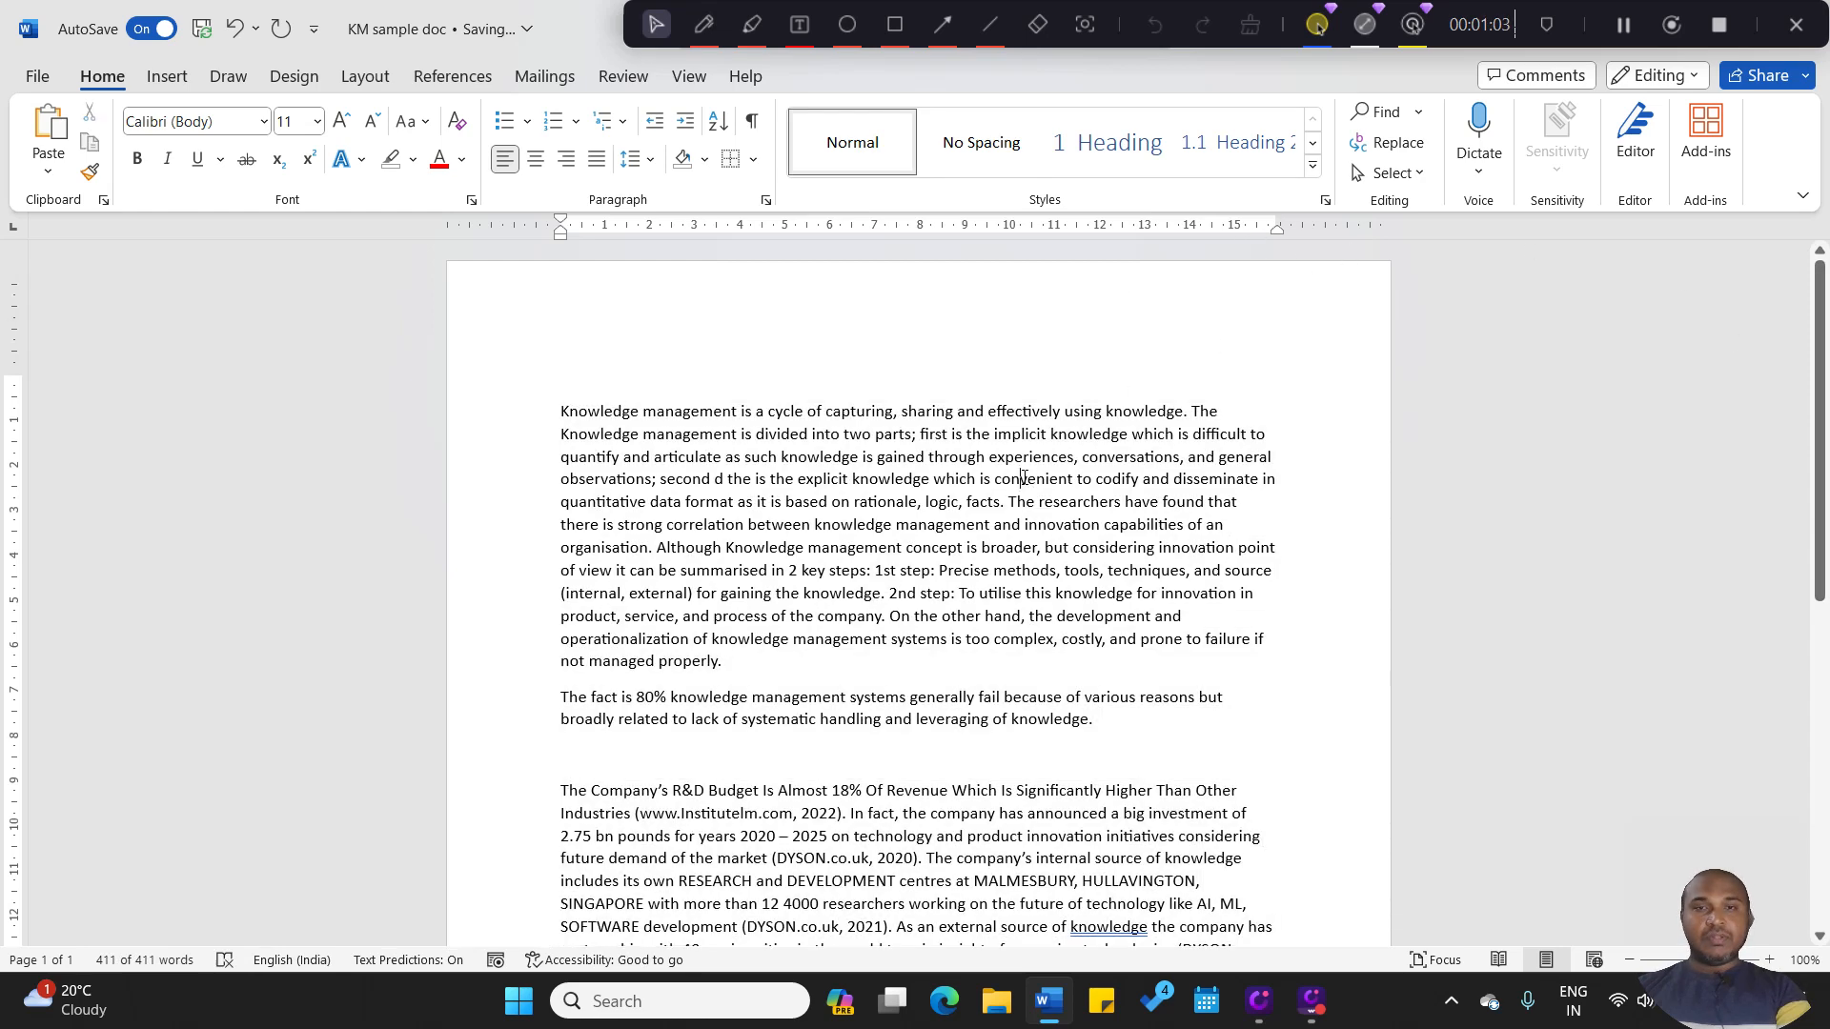
click(1313, 166)
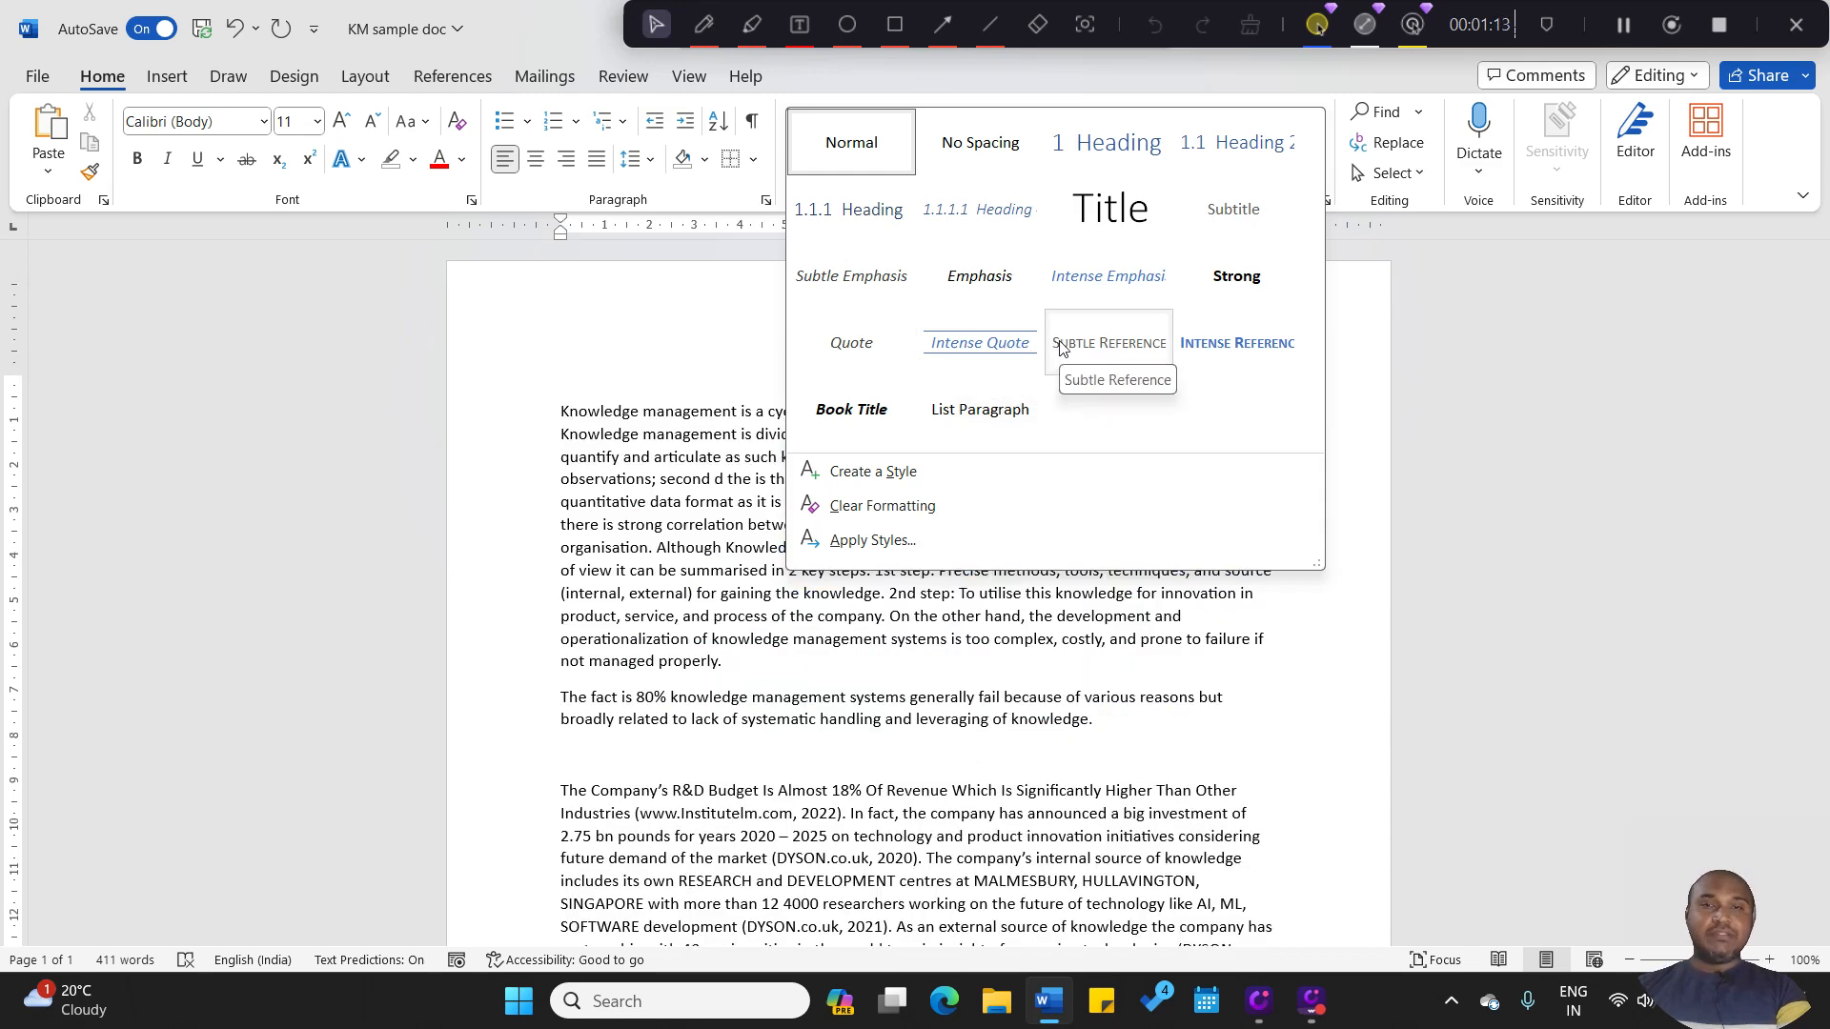
click(1430, 458)
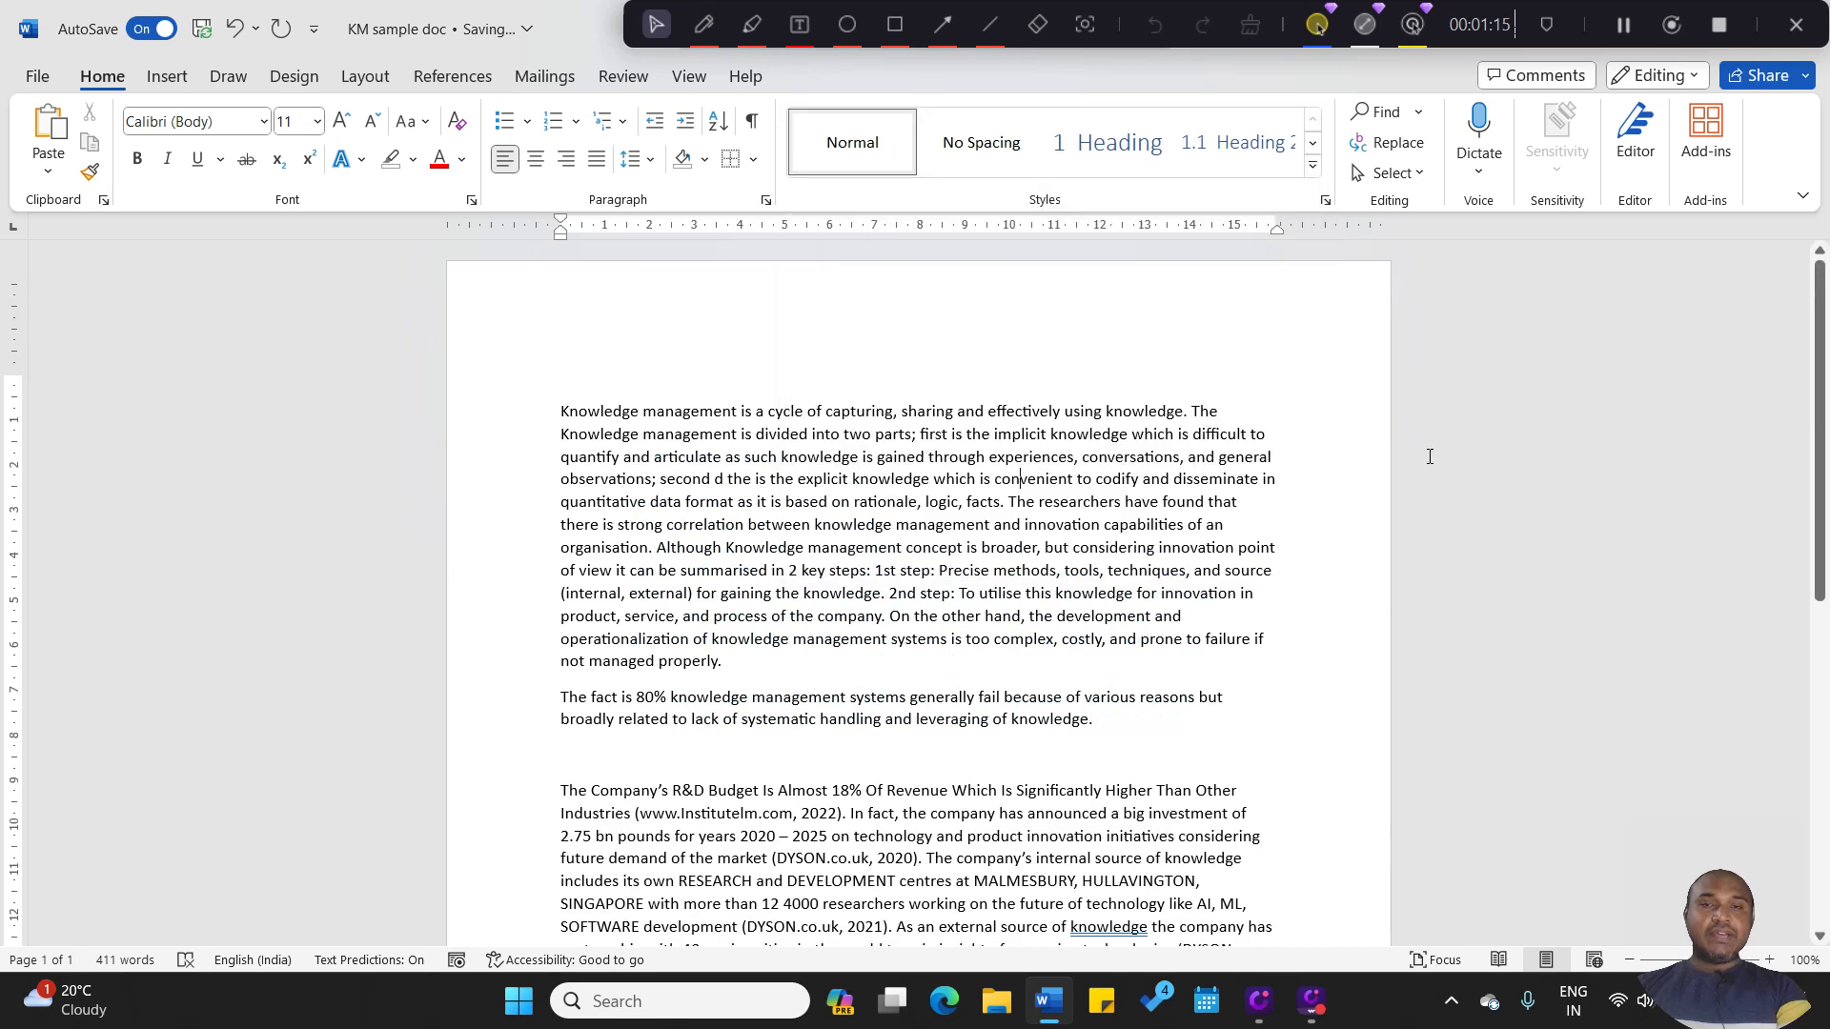
Apply the Intense Quote style to the paragraph beginning "The fact is 80% knowledge management systems"
drag(1815, 444, 1828, 502)
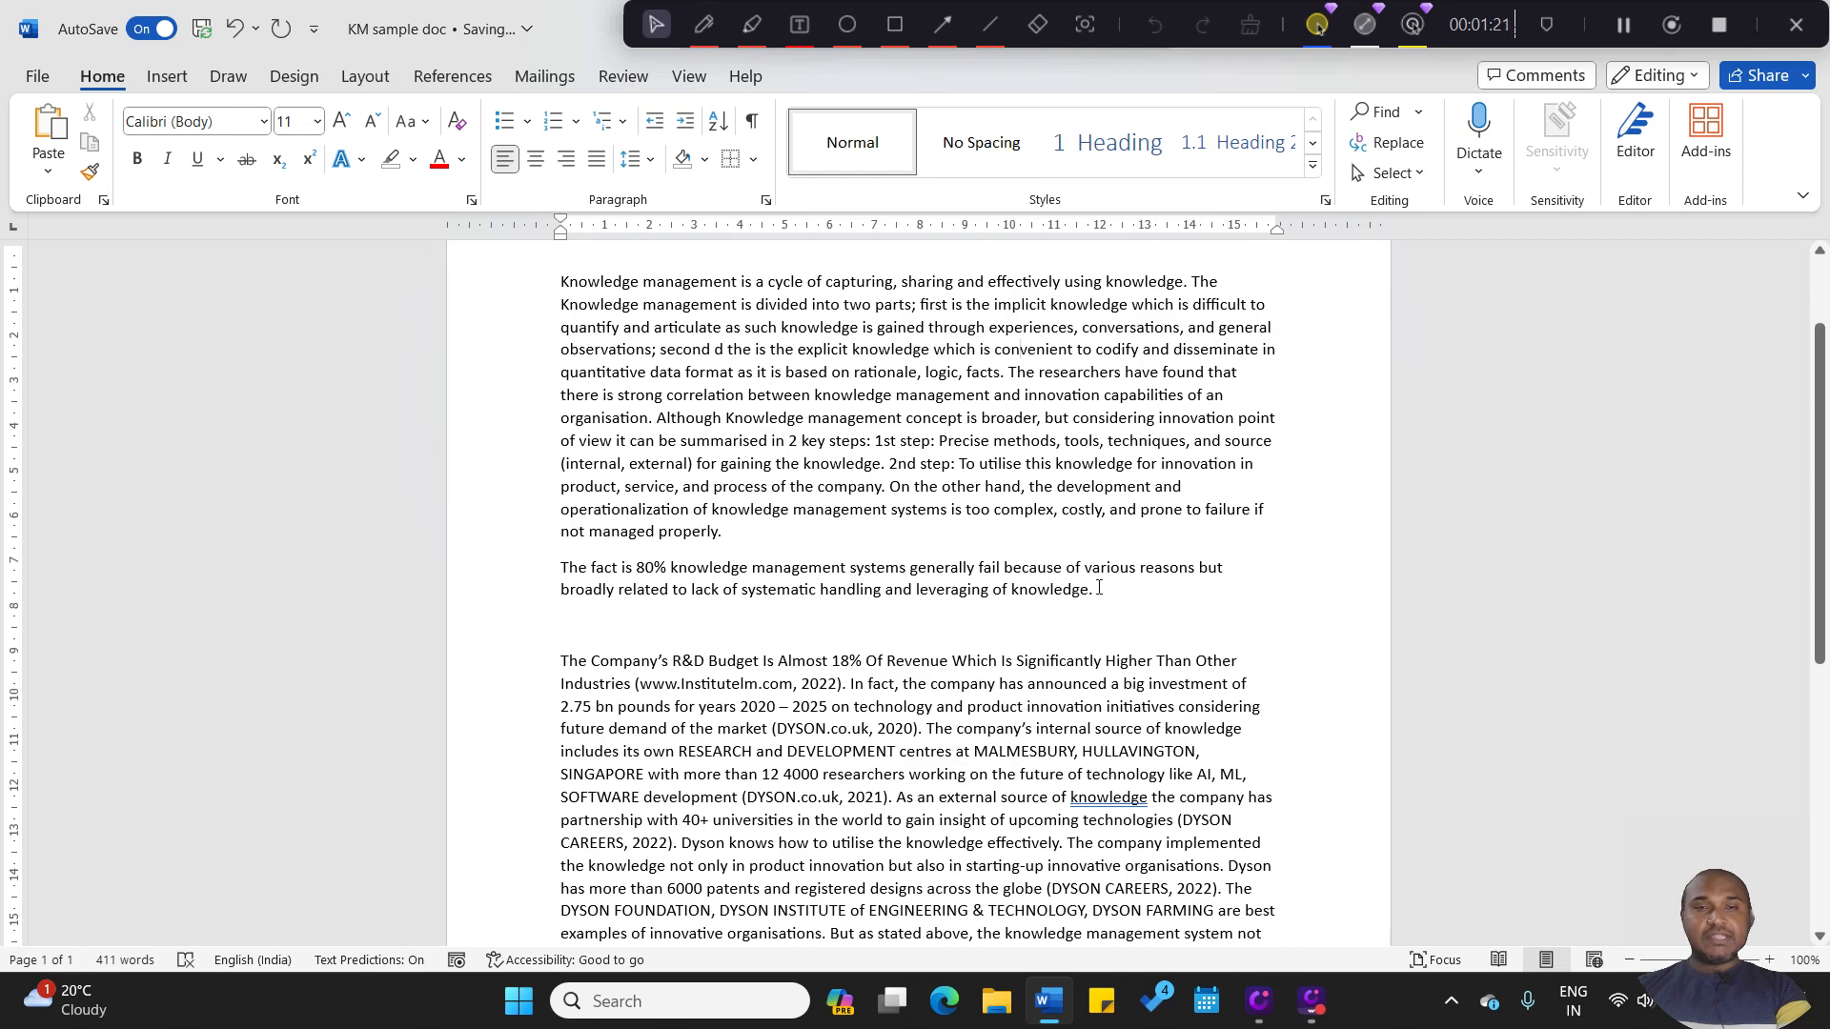
drag(1094, 590, 551, 574)
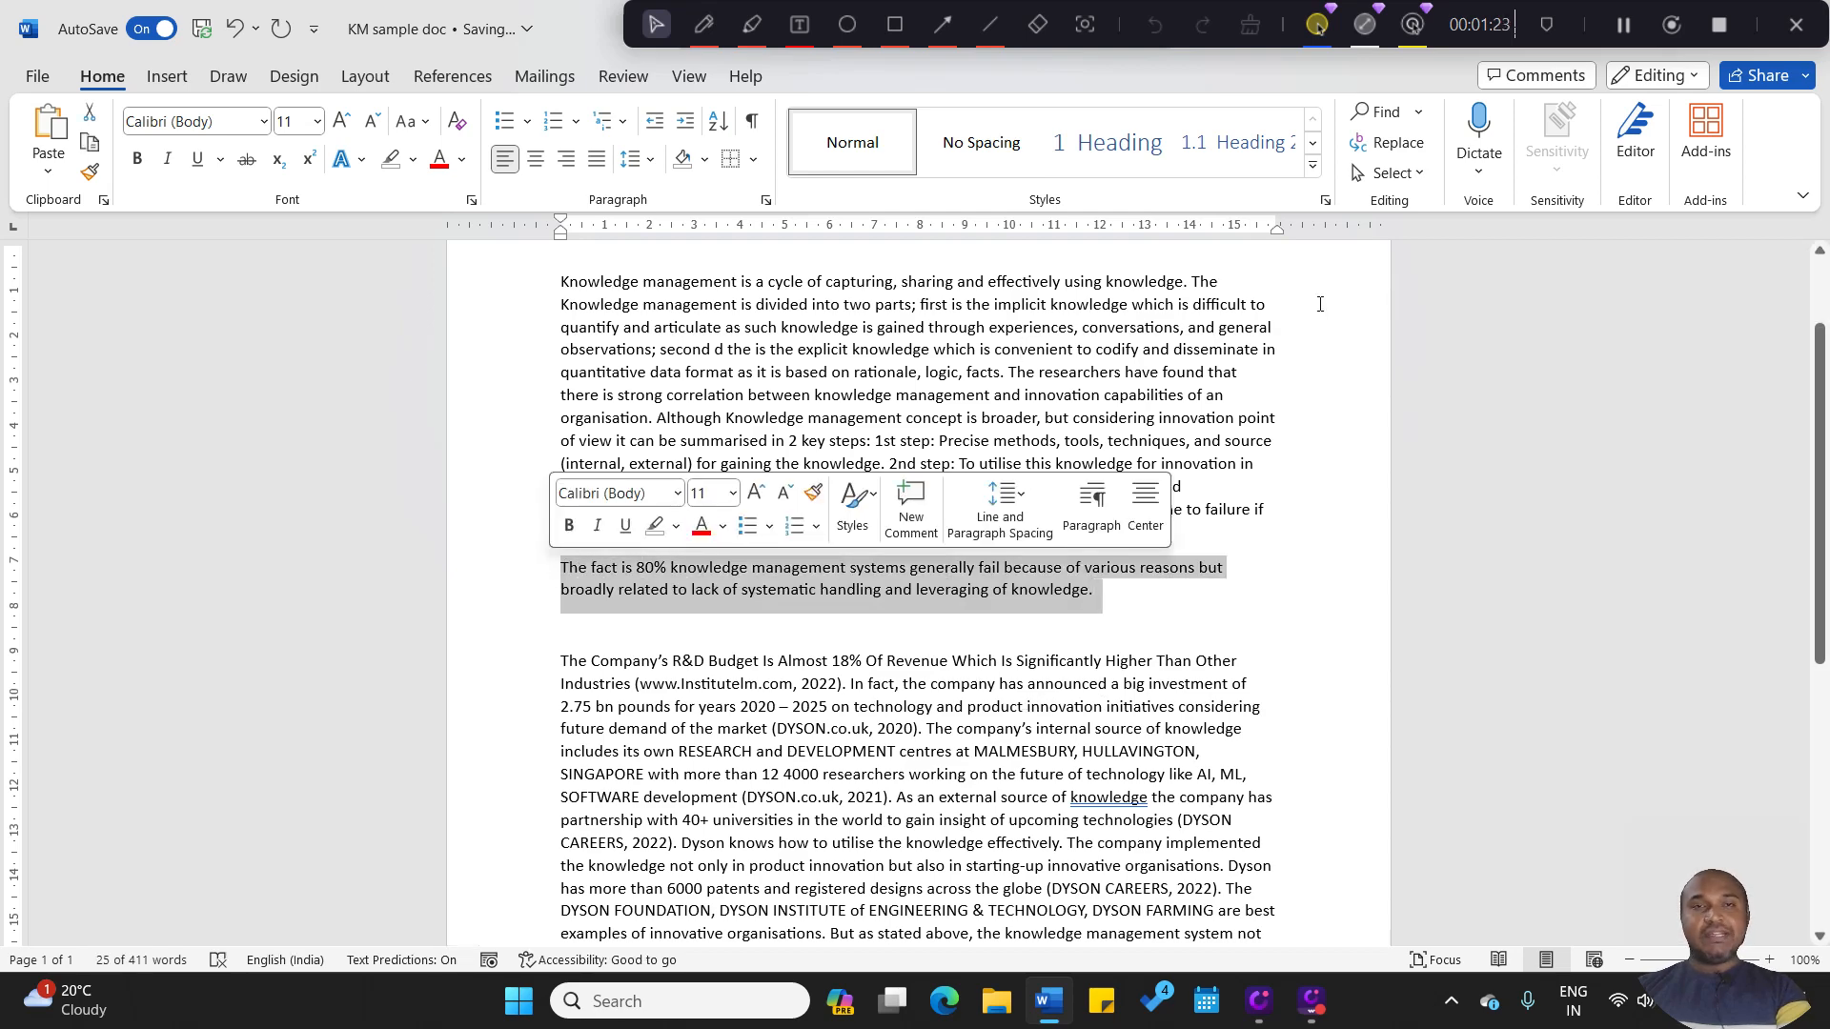
click(1313, 166)
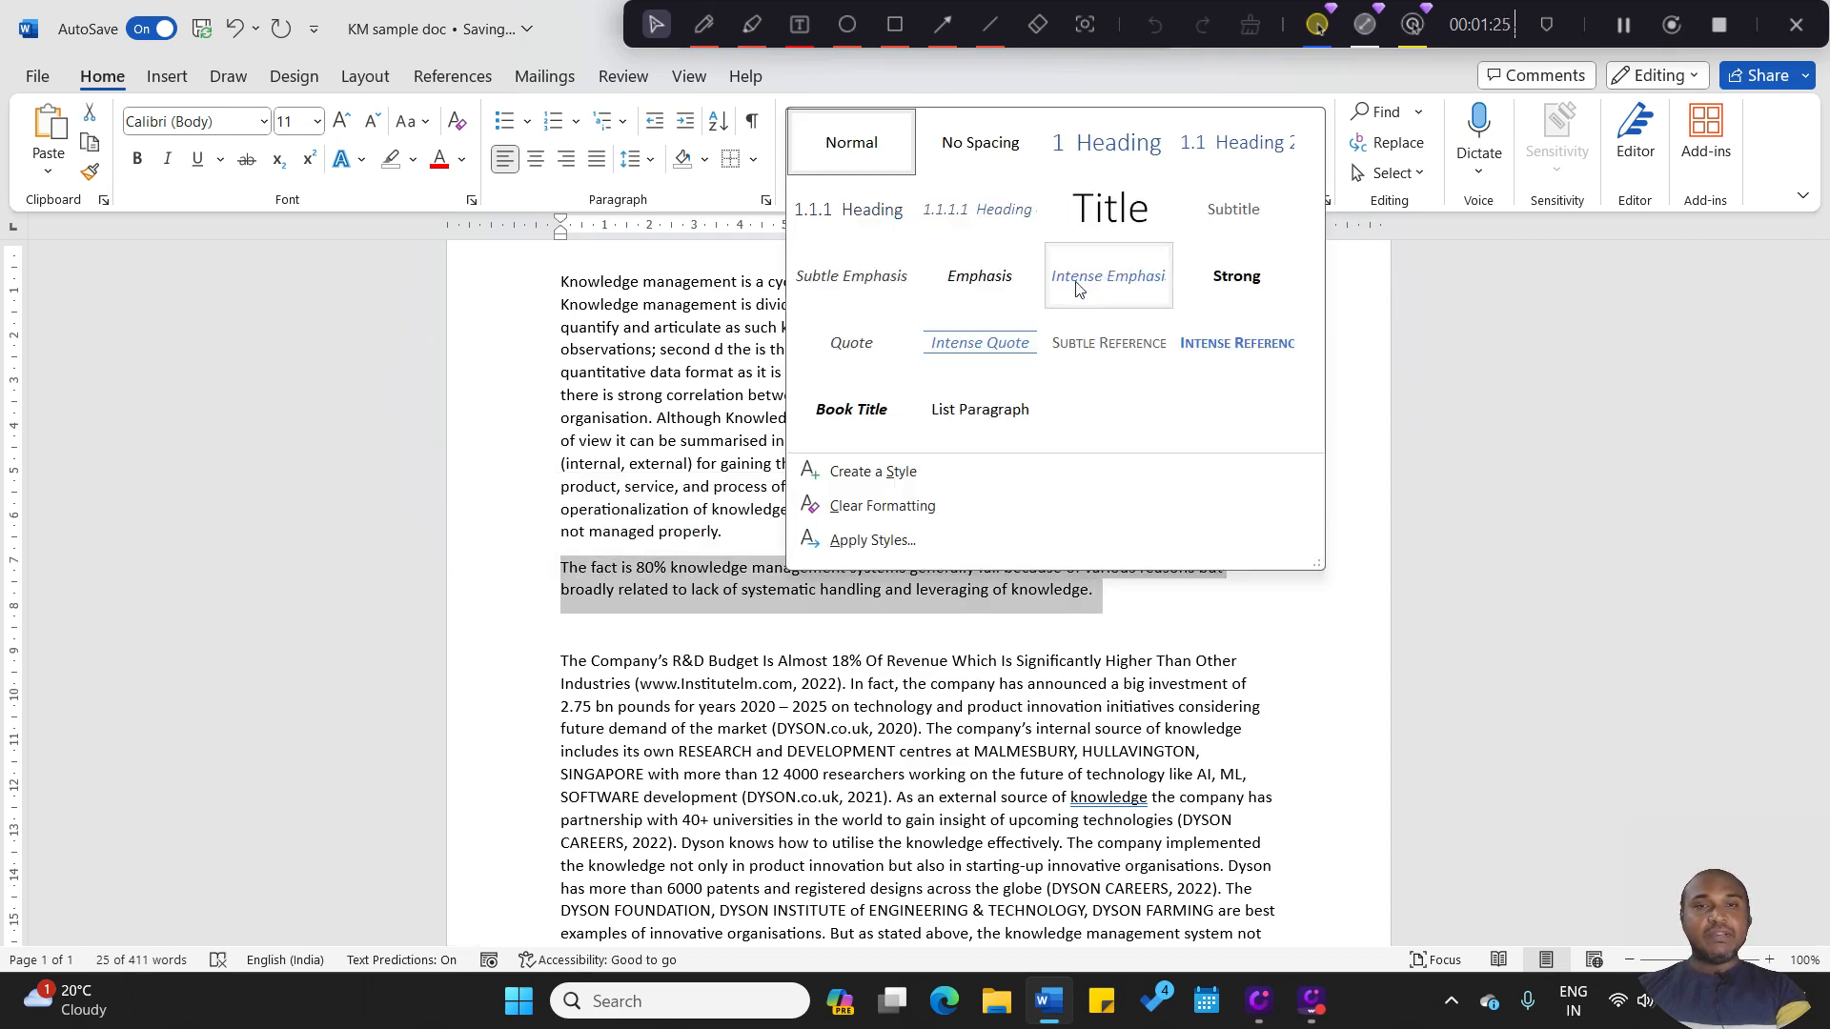
click(1003, 342)
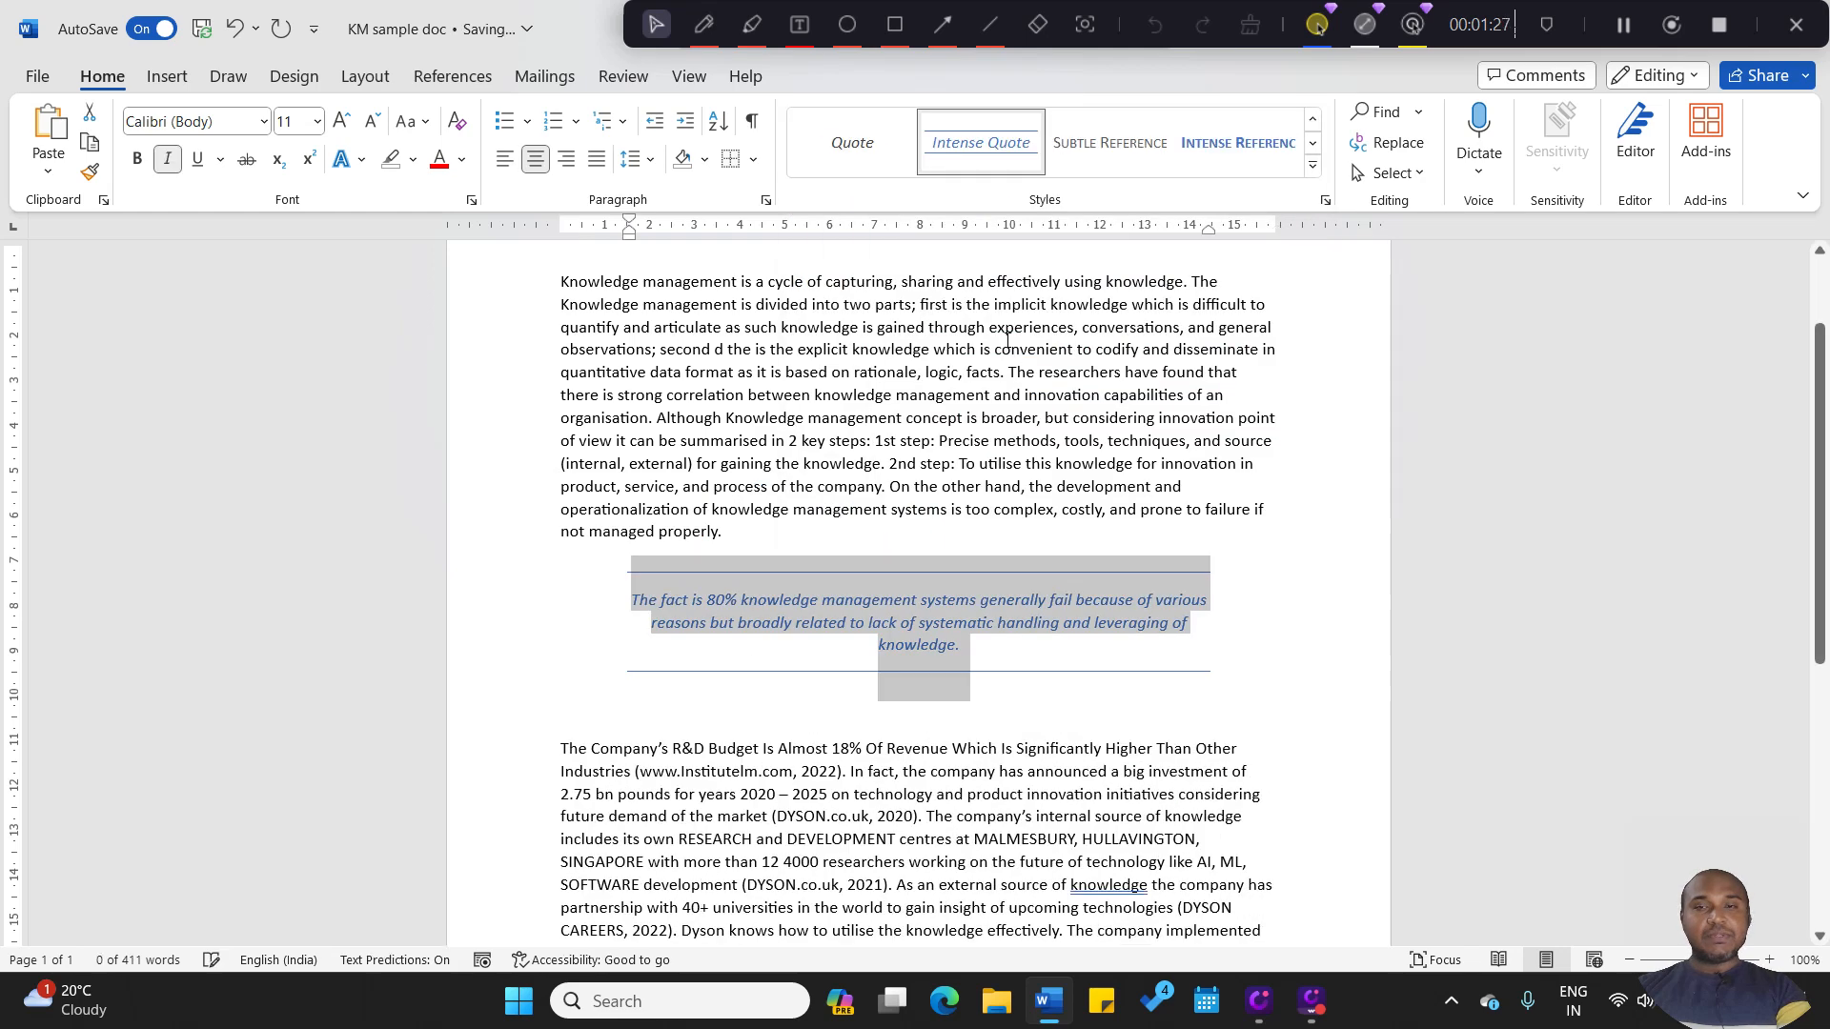
click(1175, 599)
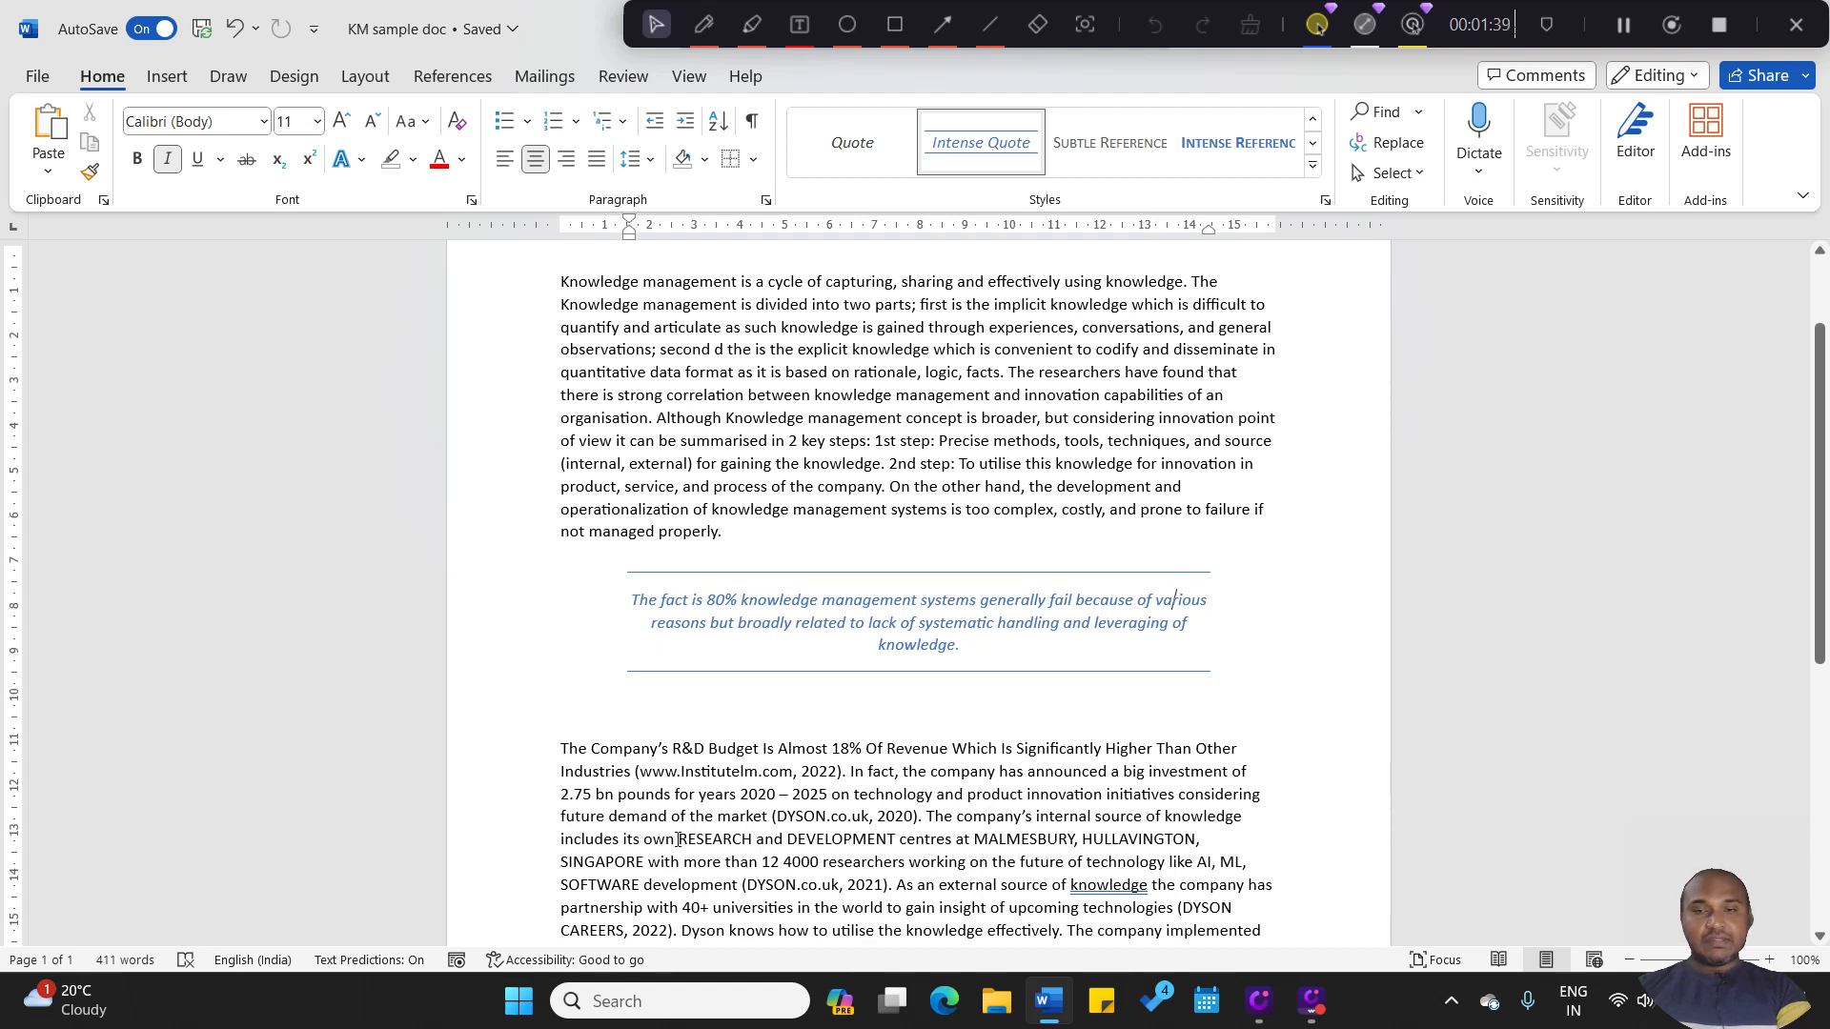
Apply the Emphasis style to "RESEARCH and DEVELOPMENT centres at MALMESBURY, HULLAVINGTON, SINGAPORE" in the paragraph about the company's R&D budget
drag(684, 839, 650, 861)
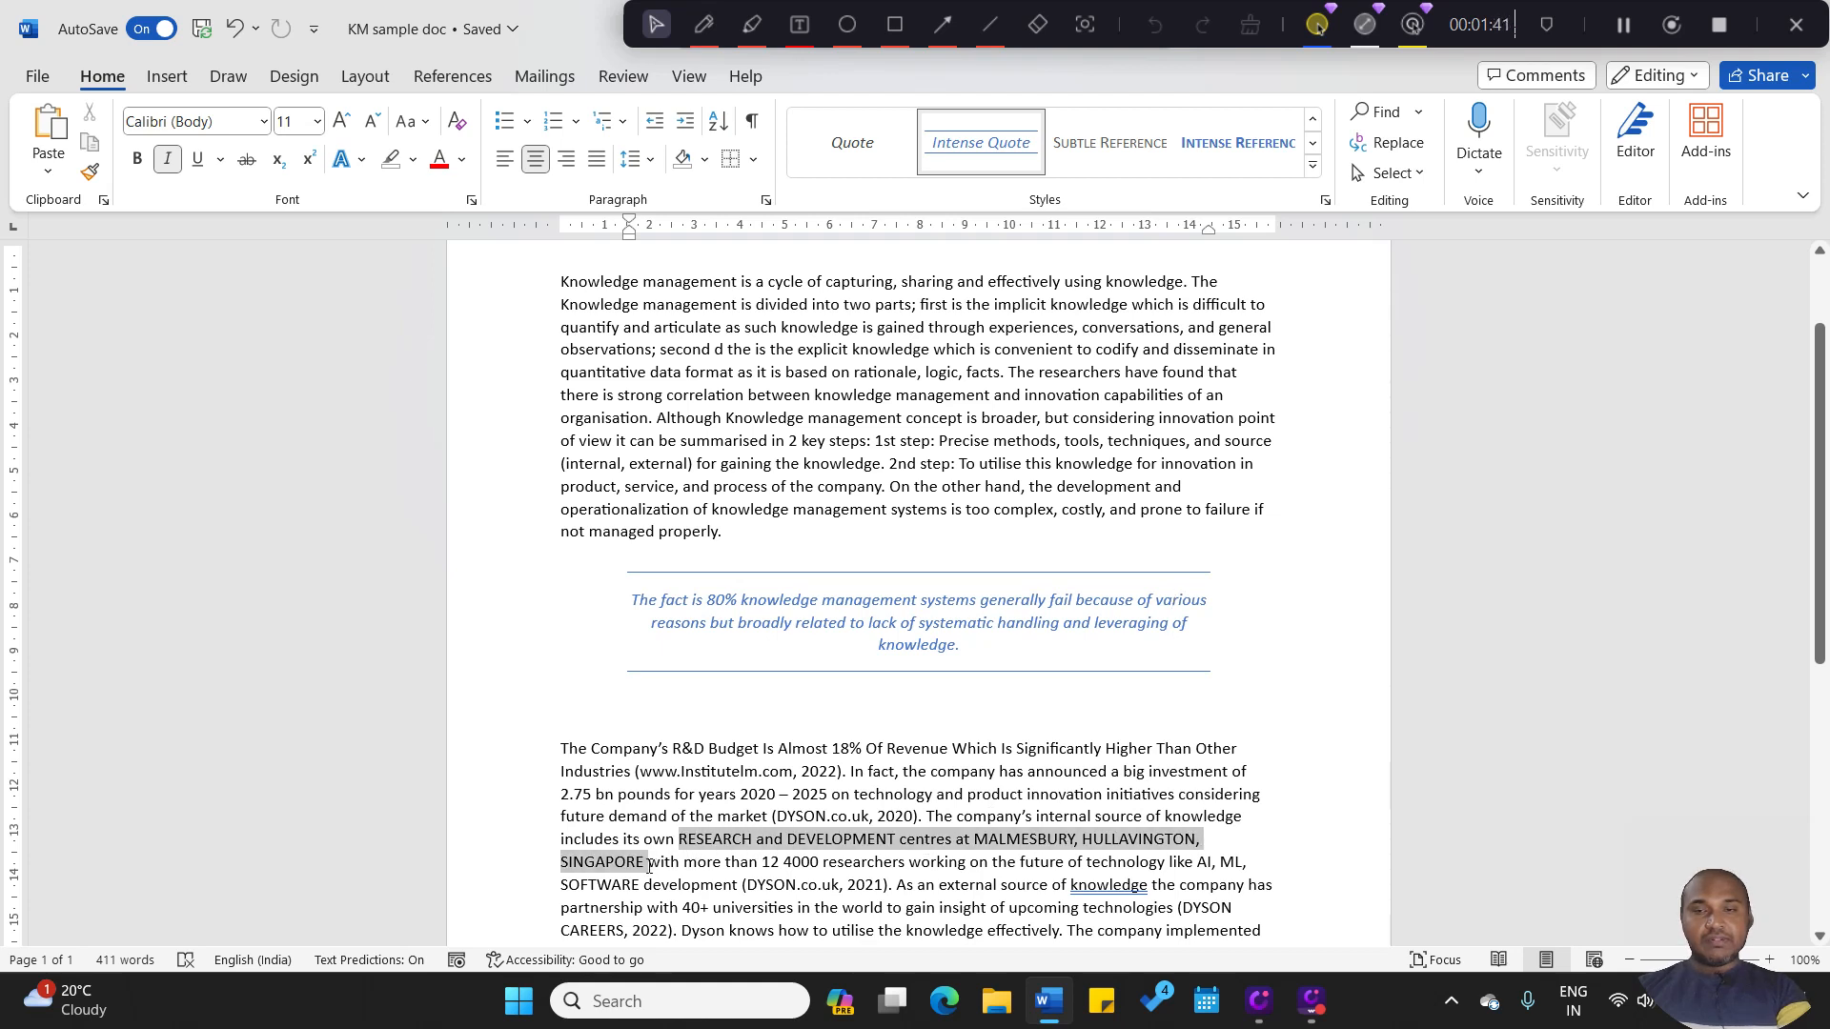
click(1313, 167)
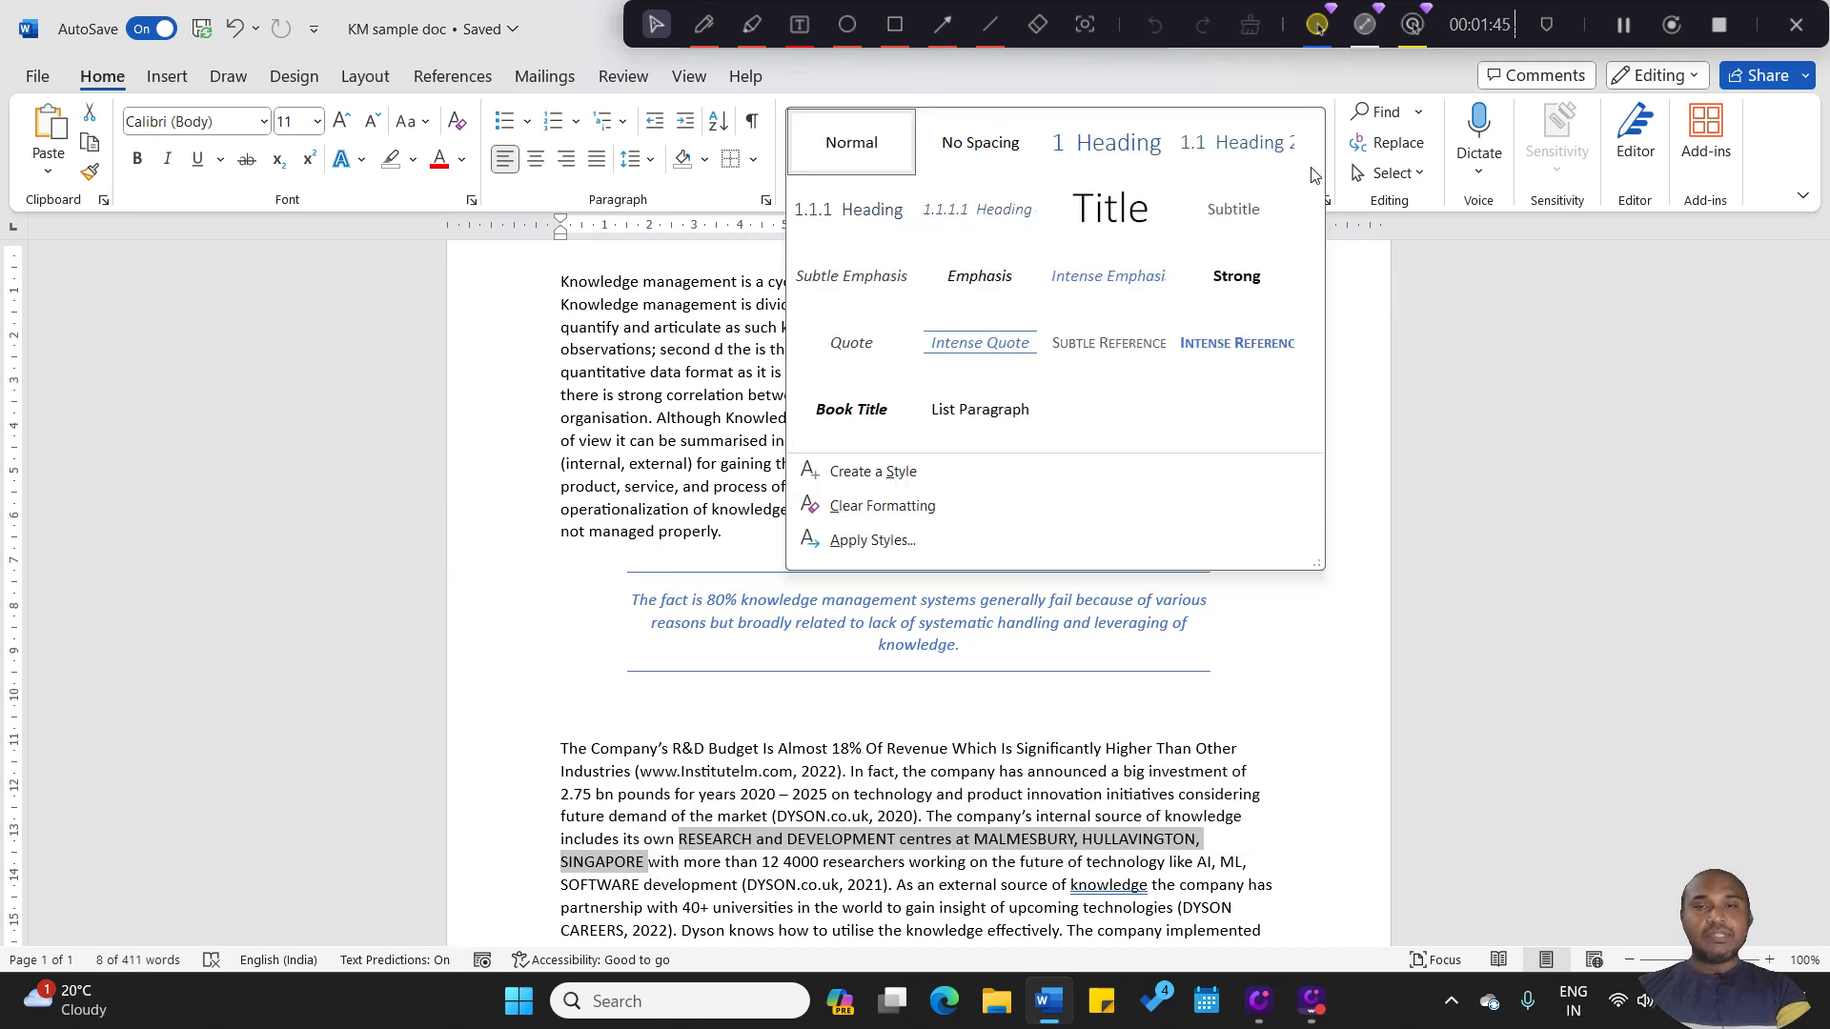
click(1005, 284)
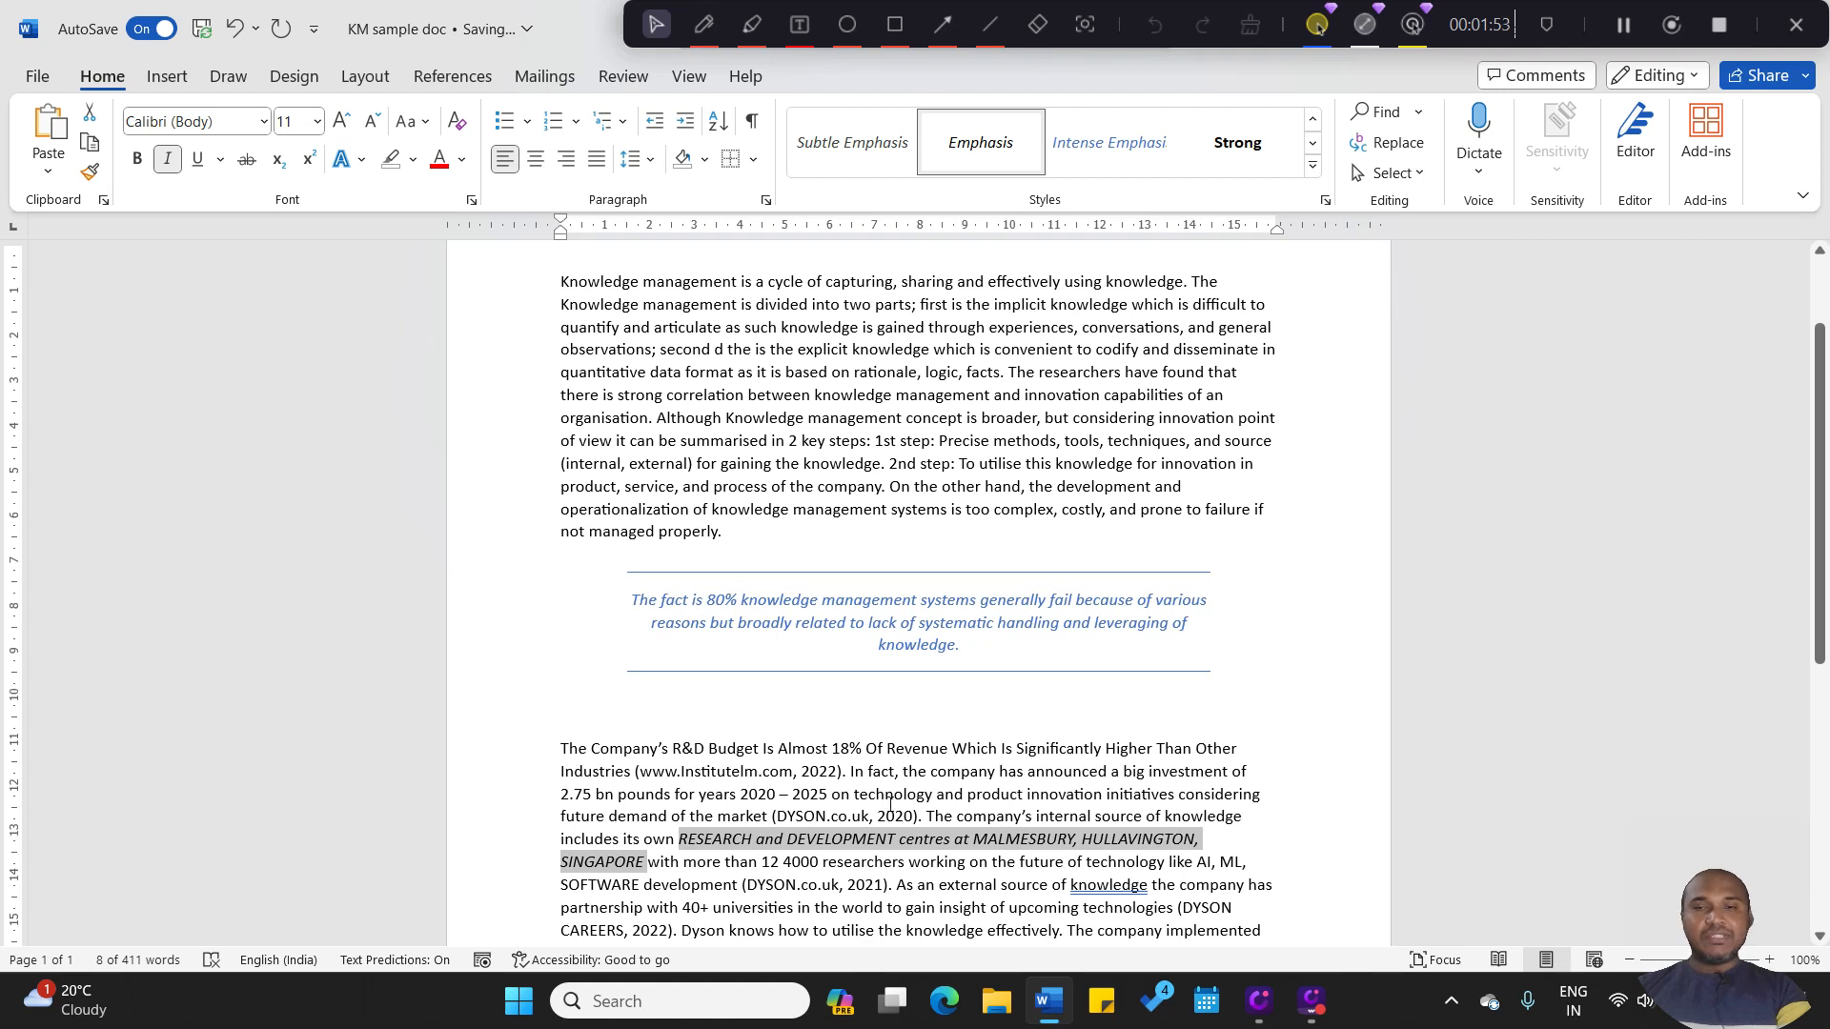
click(893, 841)
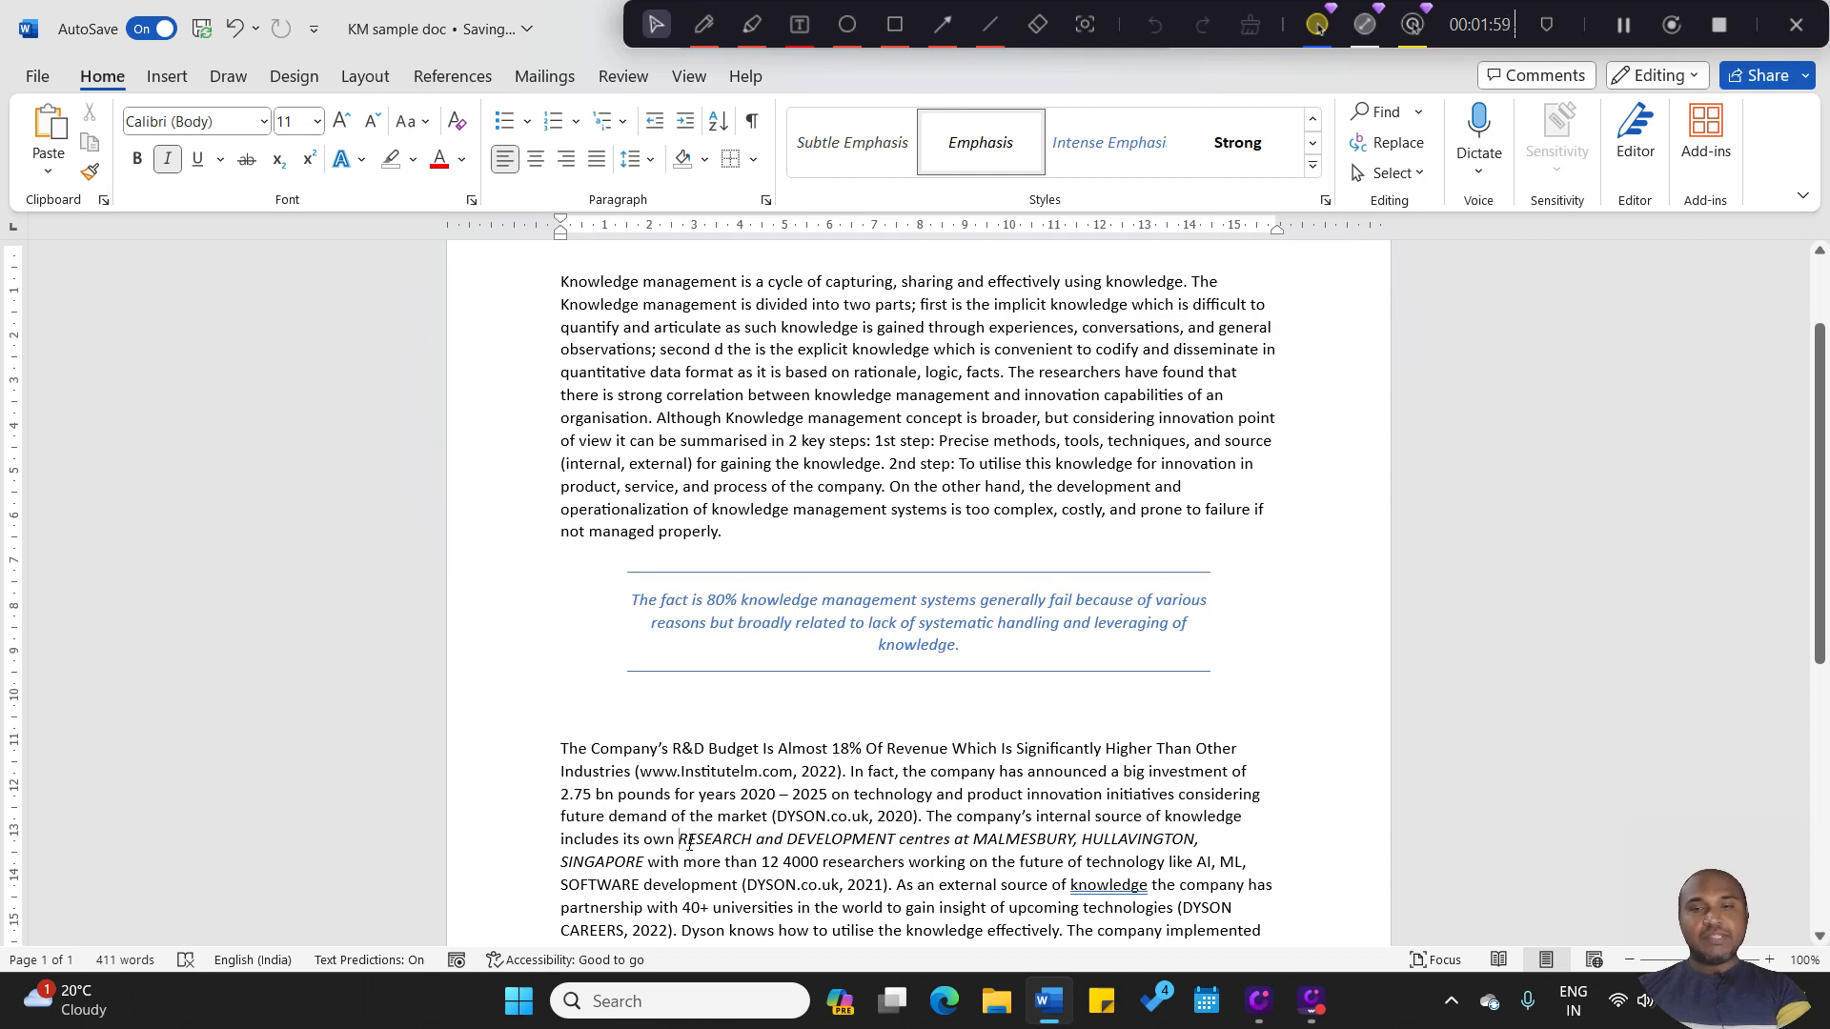
Apply the Strong style to "RESEARCH and DEVELOPMENT centres at MALMESBURY, HULLAVINGTON, SINGAPORE"
drag(680, 839, 639, 869)
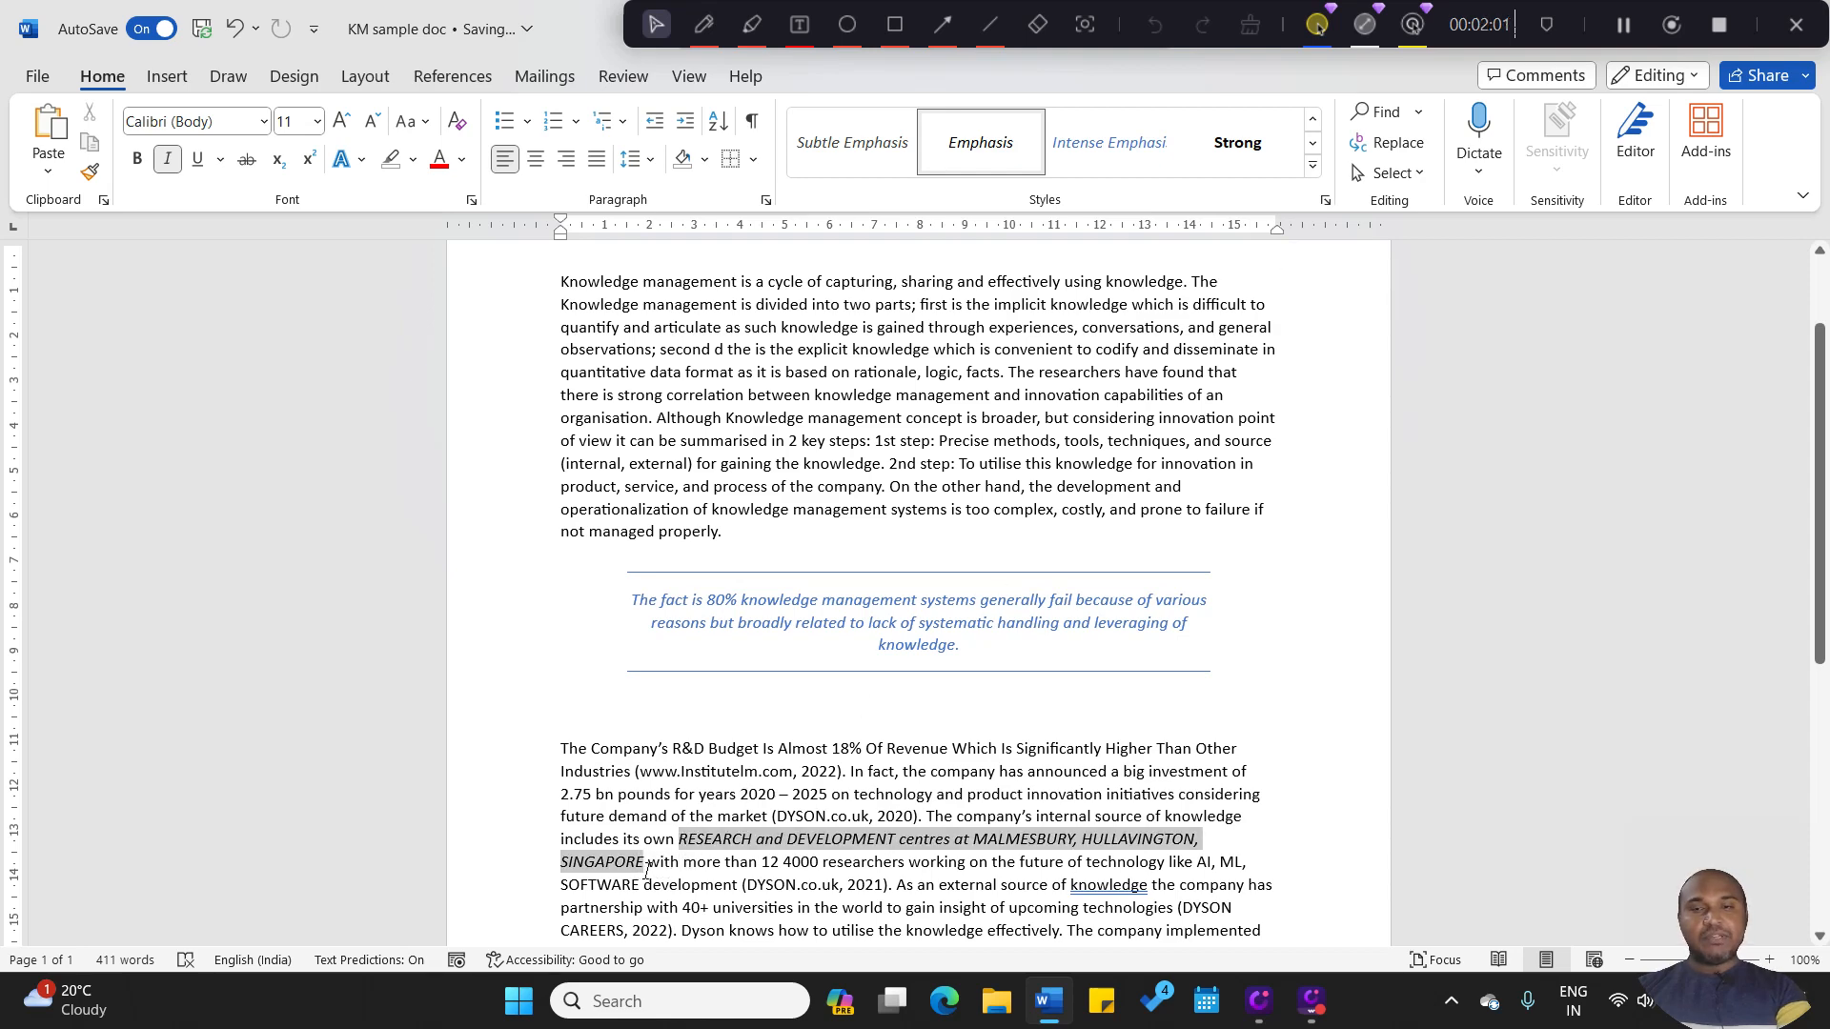
click(1261, 152)
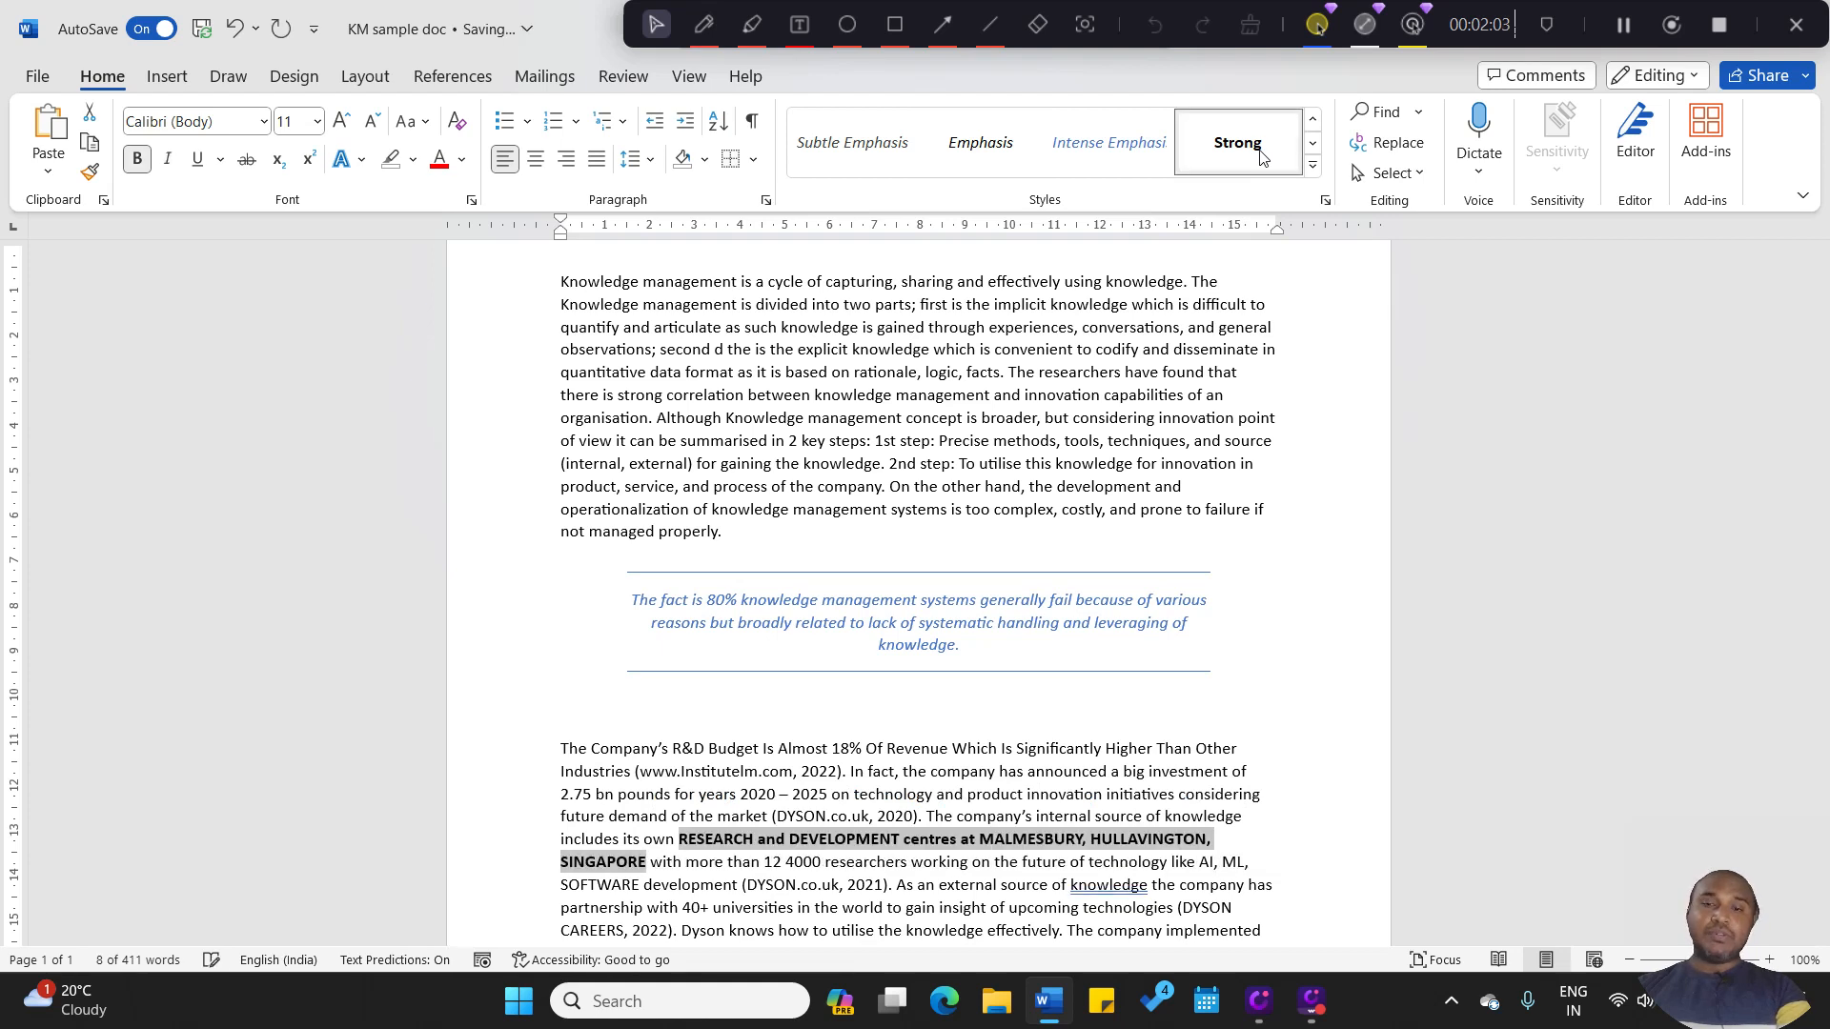
click(1131, 768)
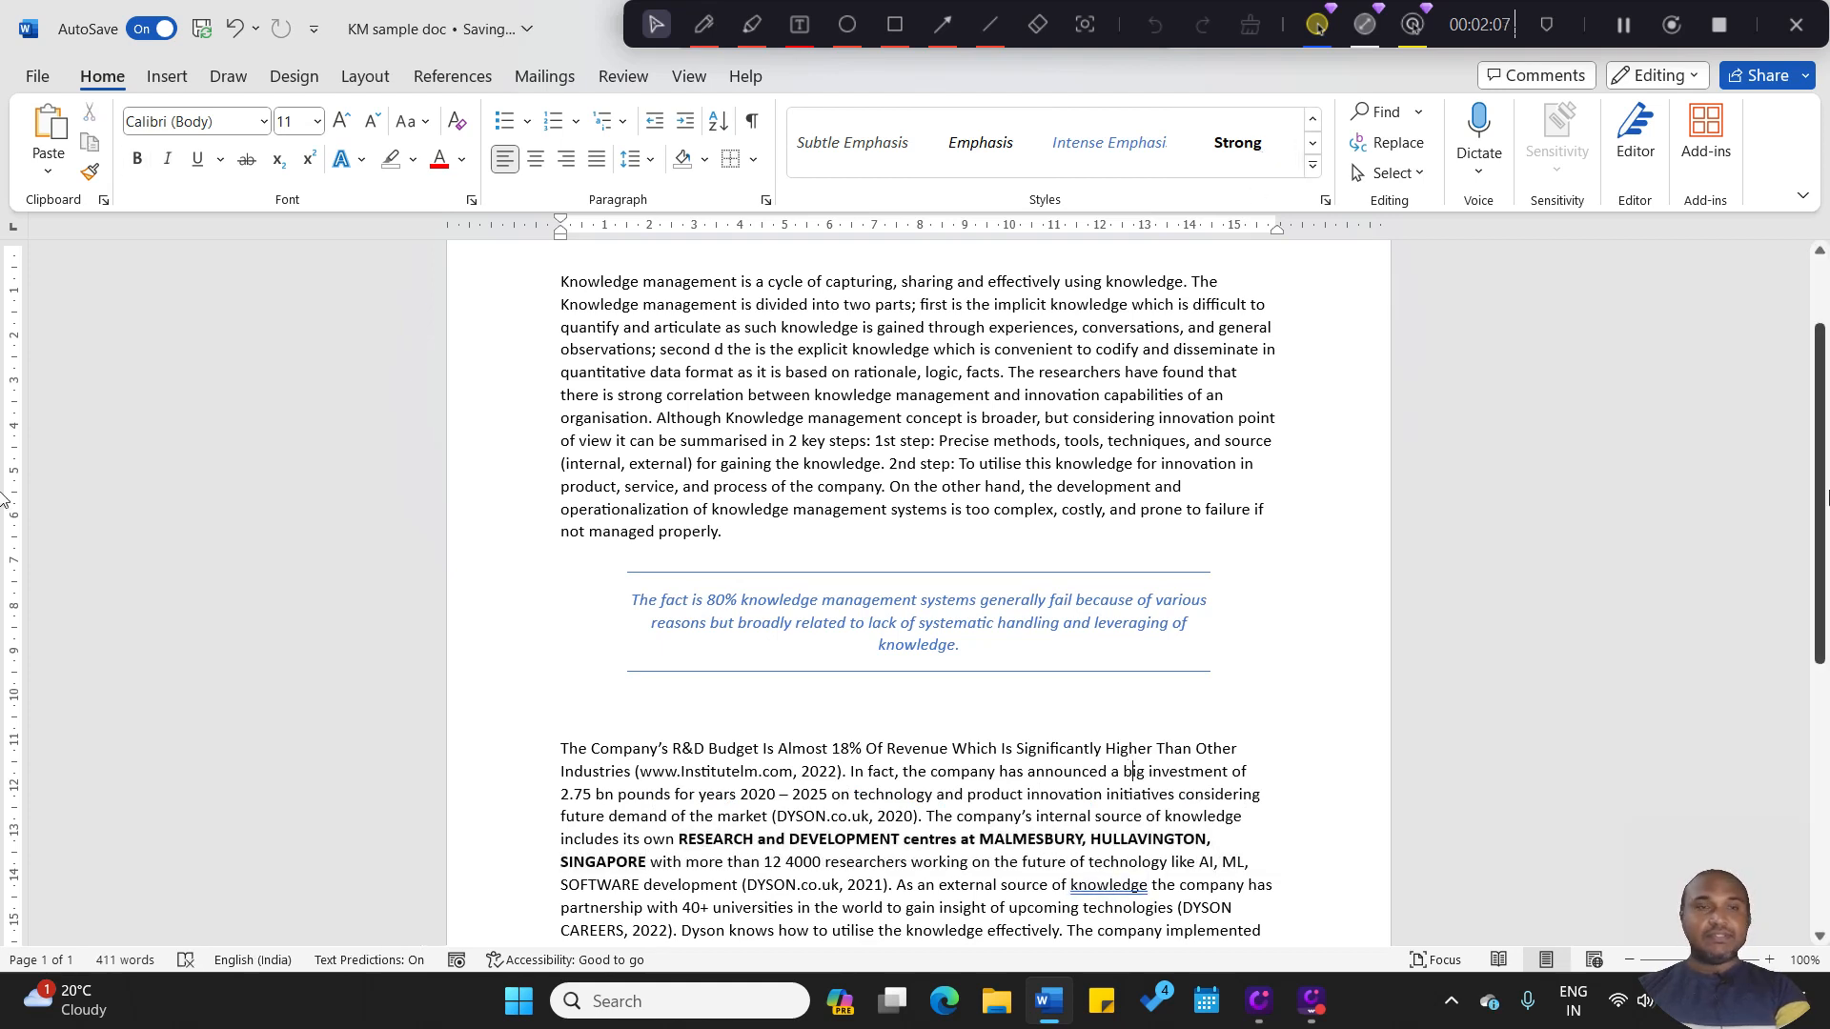
Insert three blank lines above the first paragraph and place the cursor on the topmost one
scroll(1826, 395, up, 2)
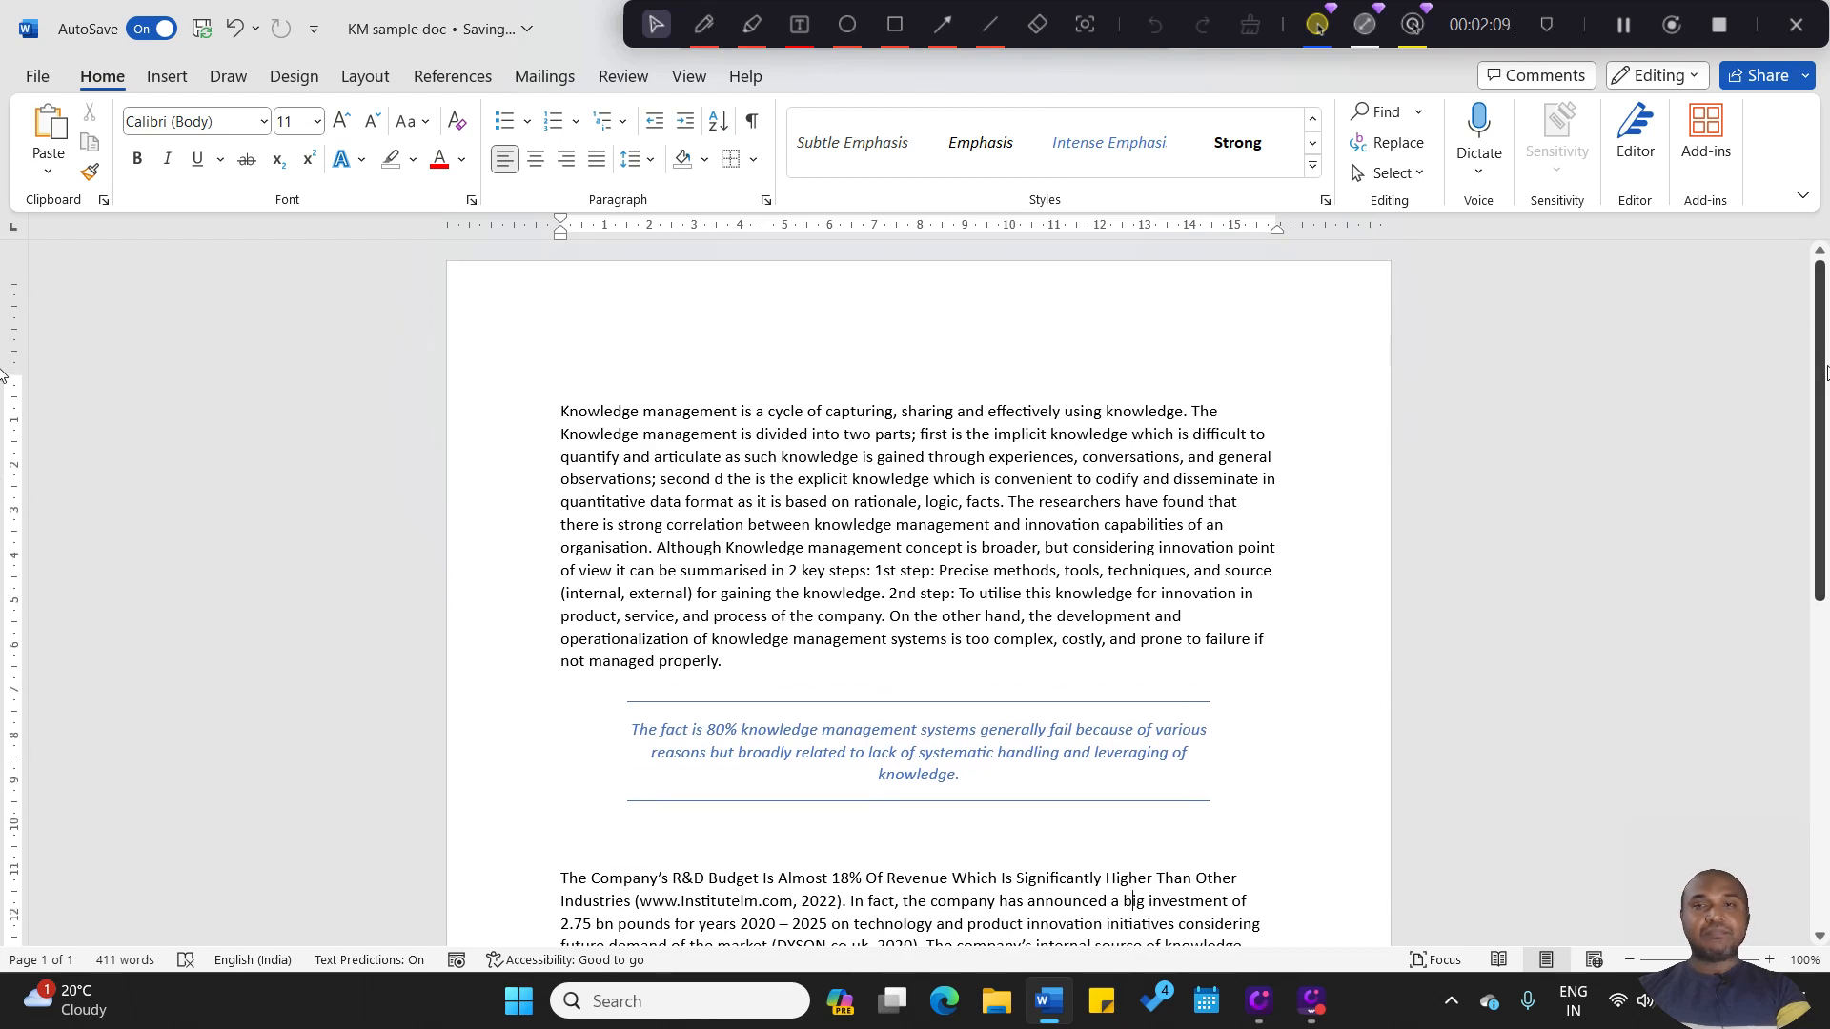
click(549, 402)
key(Return)
key(Return)
key(Return)
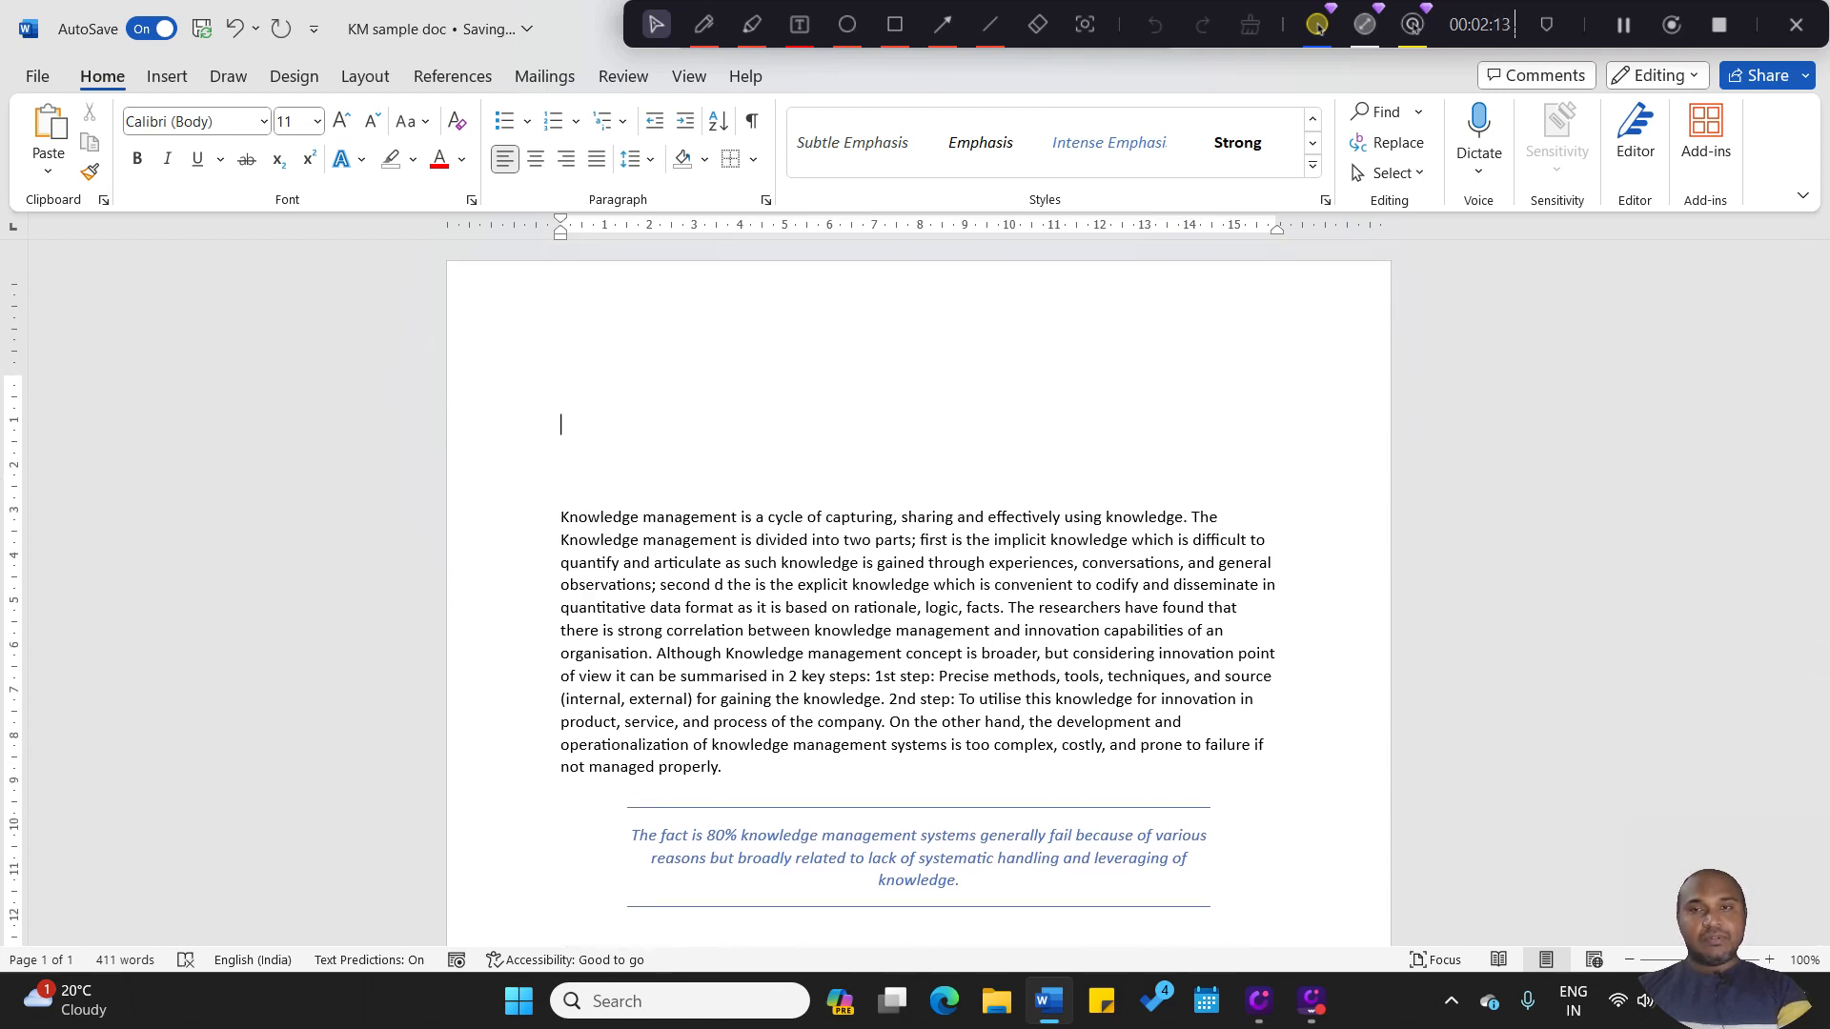
key(Up)
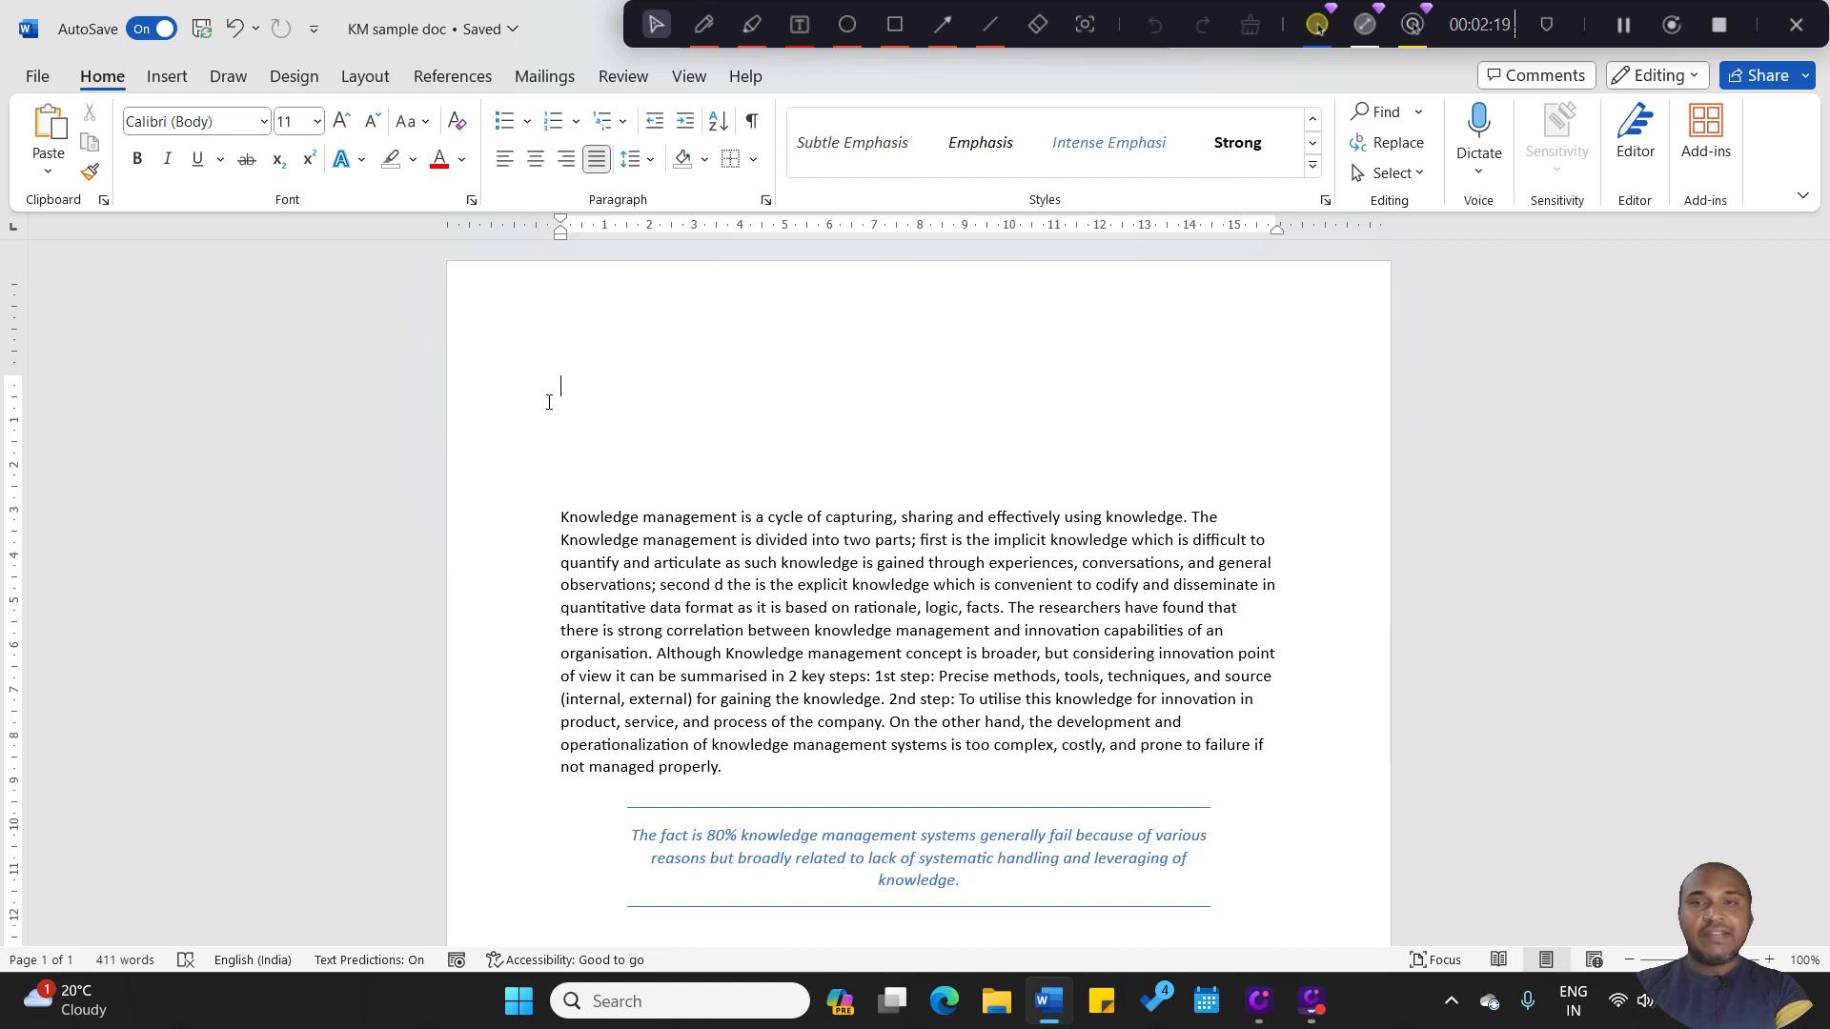
Enter India, Maharashtra and Nagpur on separate lines at the top of the document
text(Indian)
key(Return)
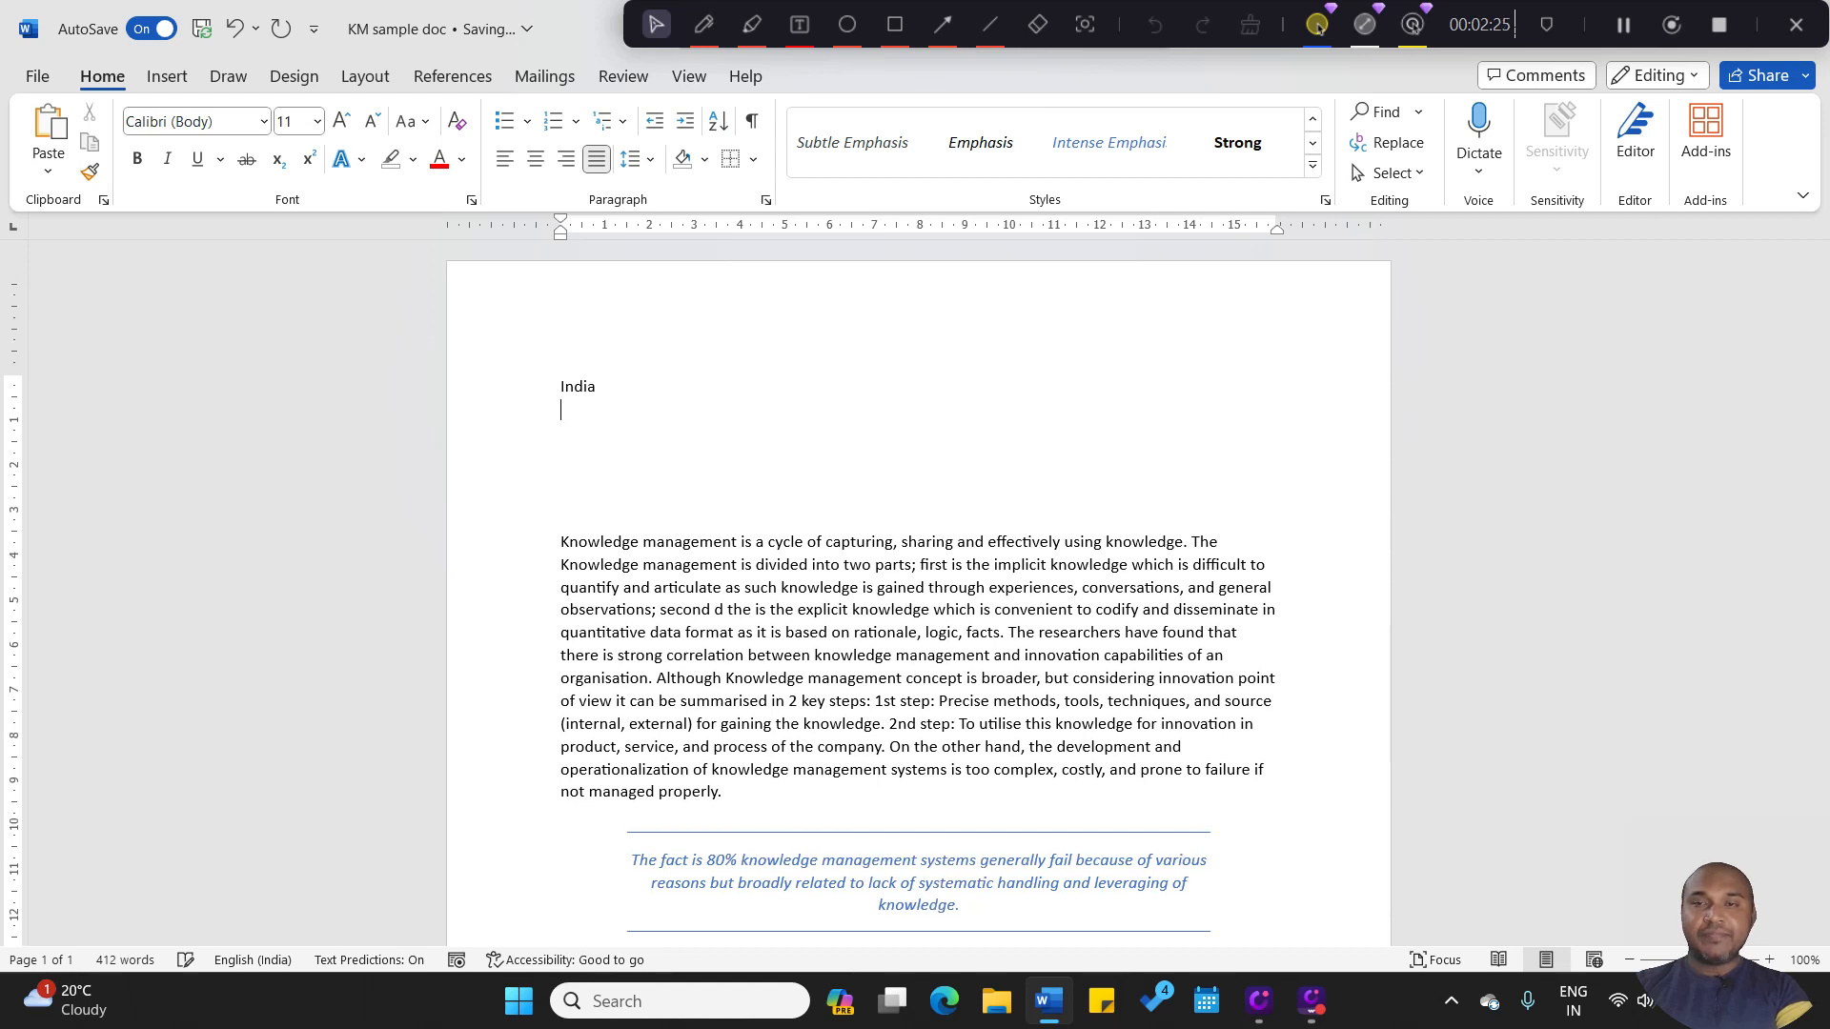
text(Maharashtra)
key(Return)
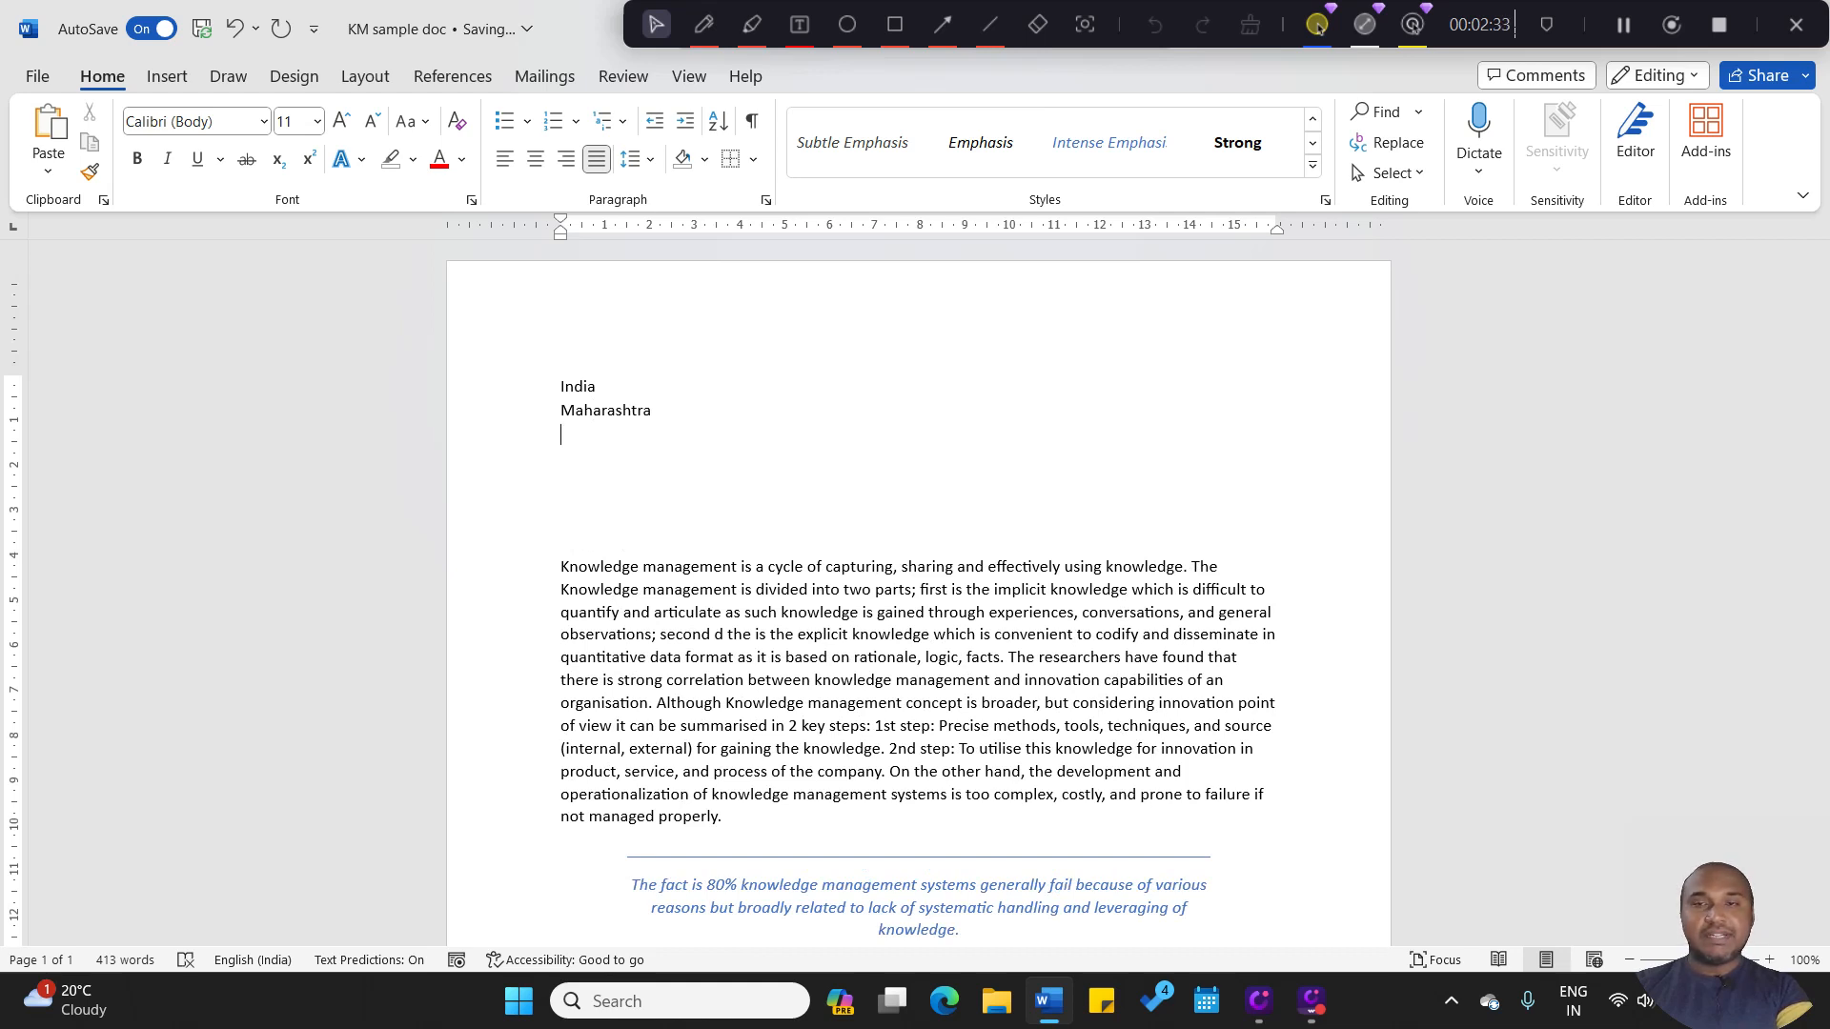
text(Na)
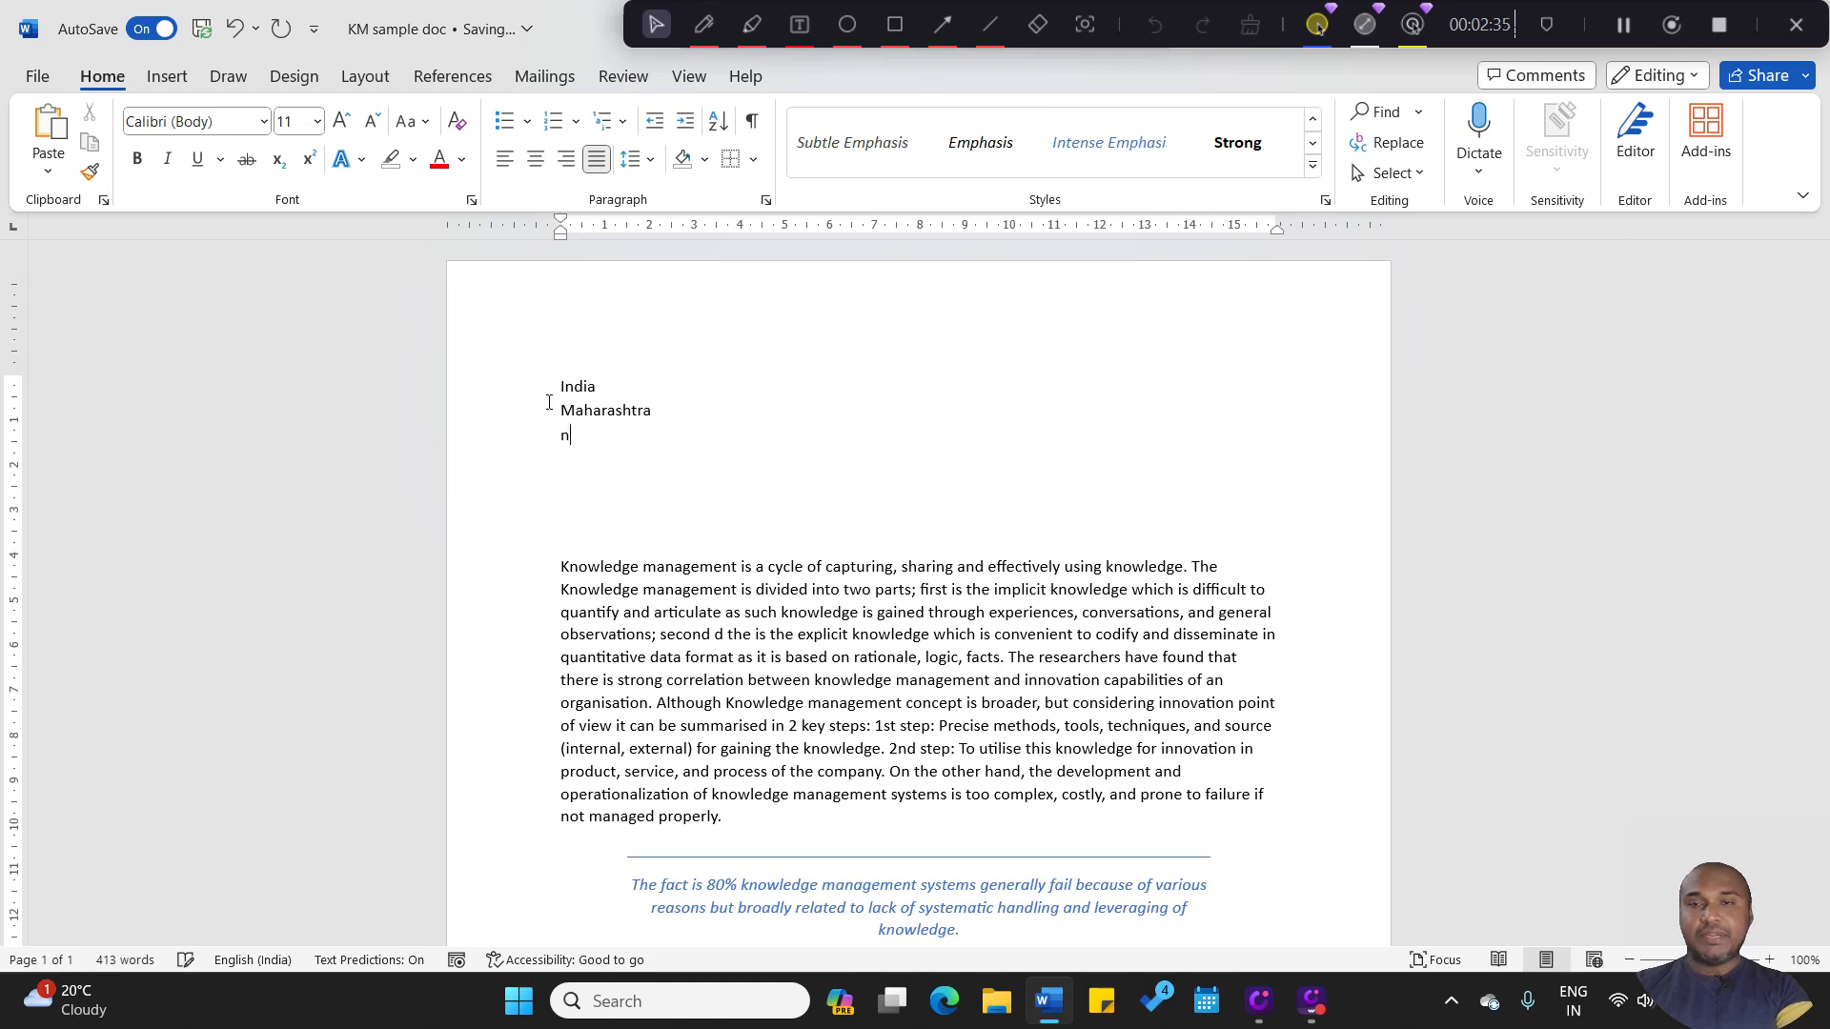
text(gpur,)
key(BackSpace)
key(BackSpace)
key(BackSpace)
key(BackSpace)
text(pur)
key(Return)
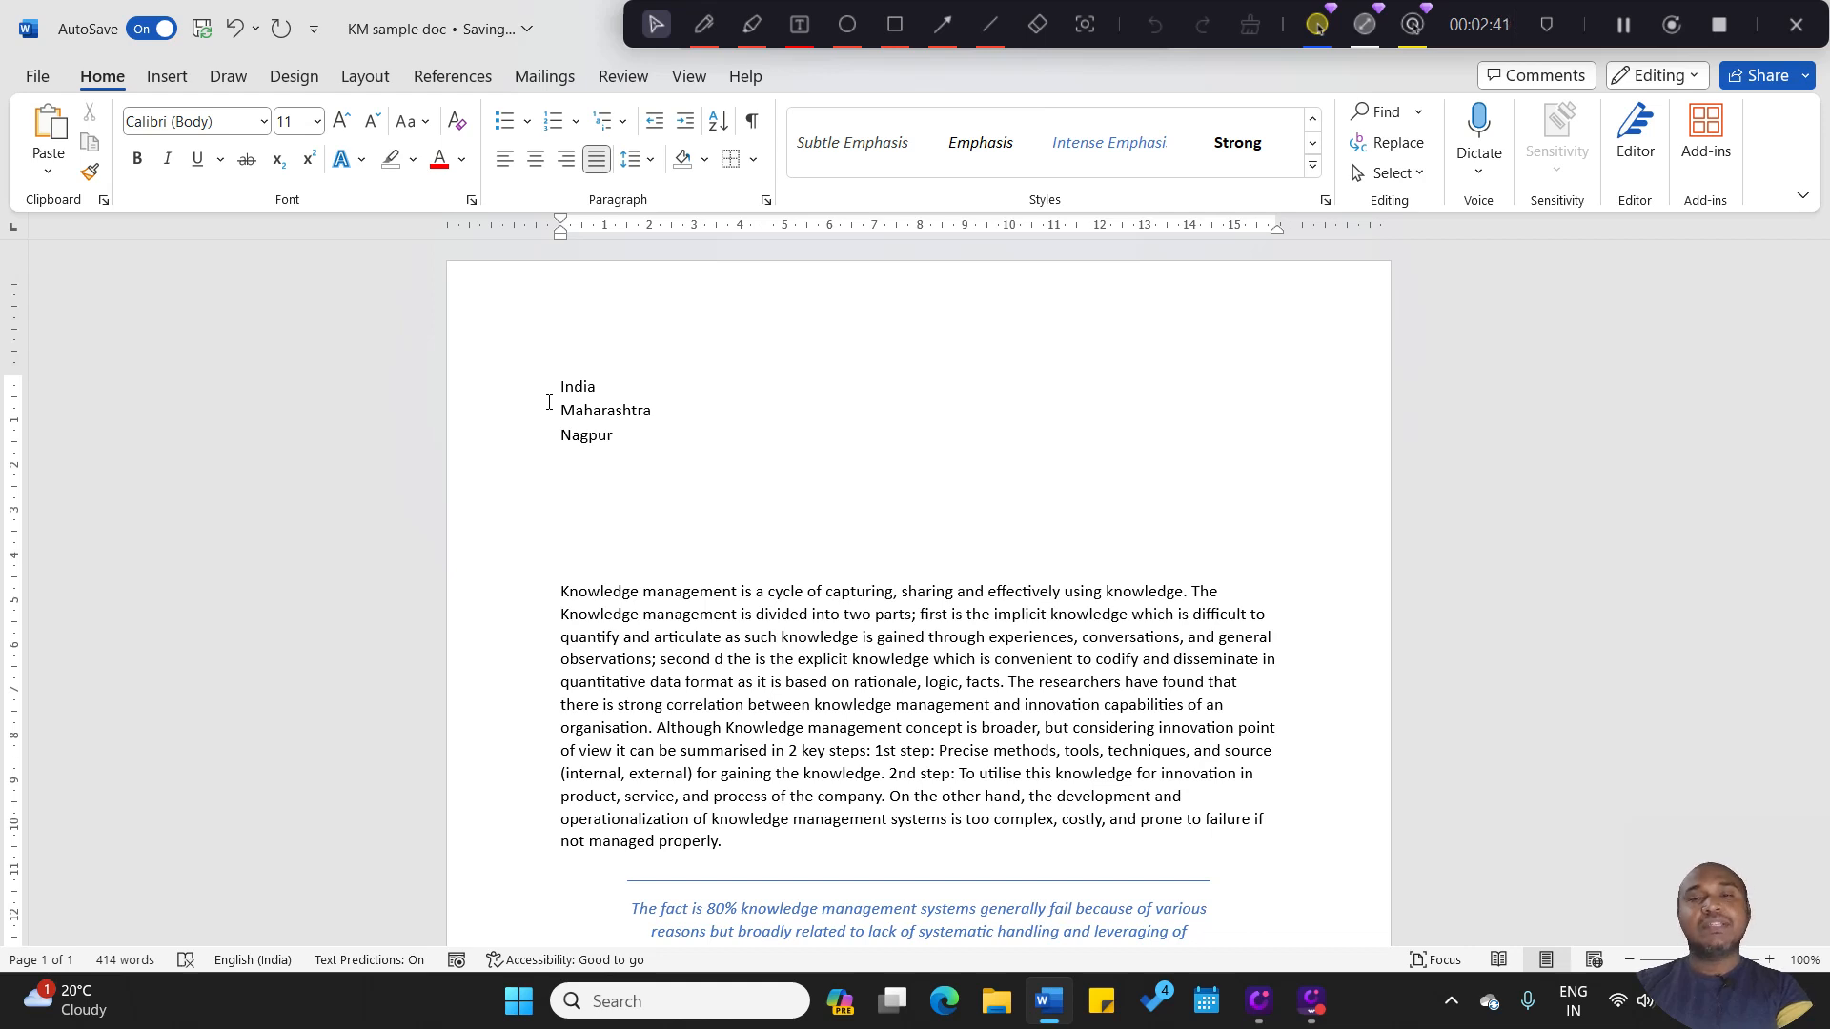
Add Katol and Village-1 on separate lines below Nagpur
text(Ka)
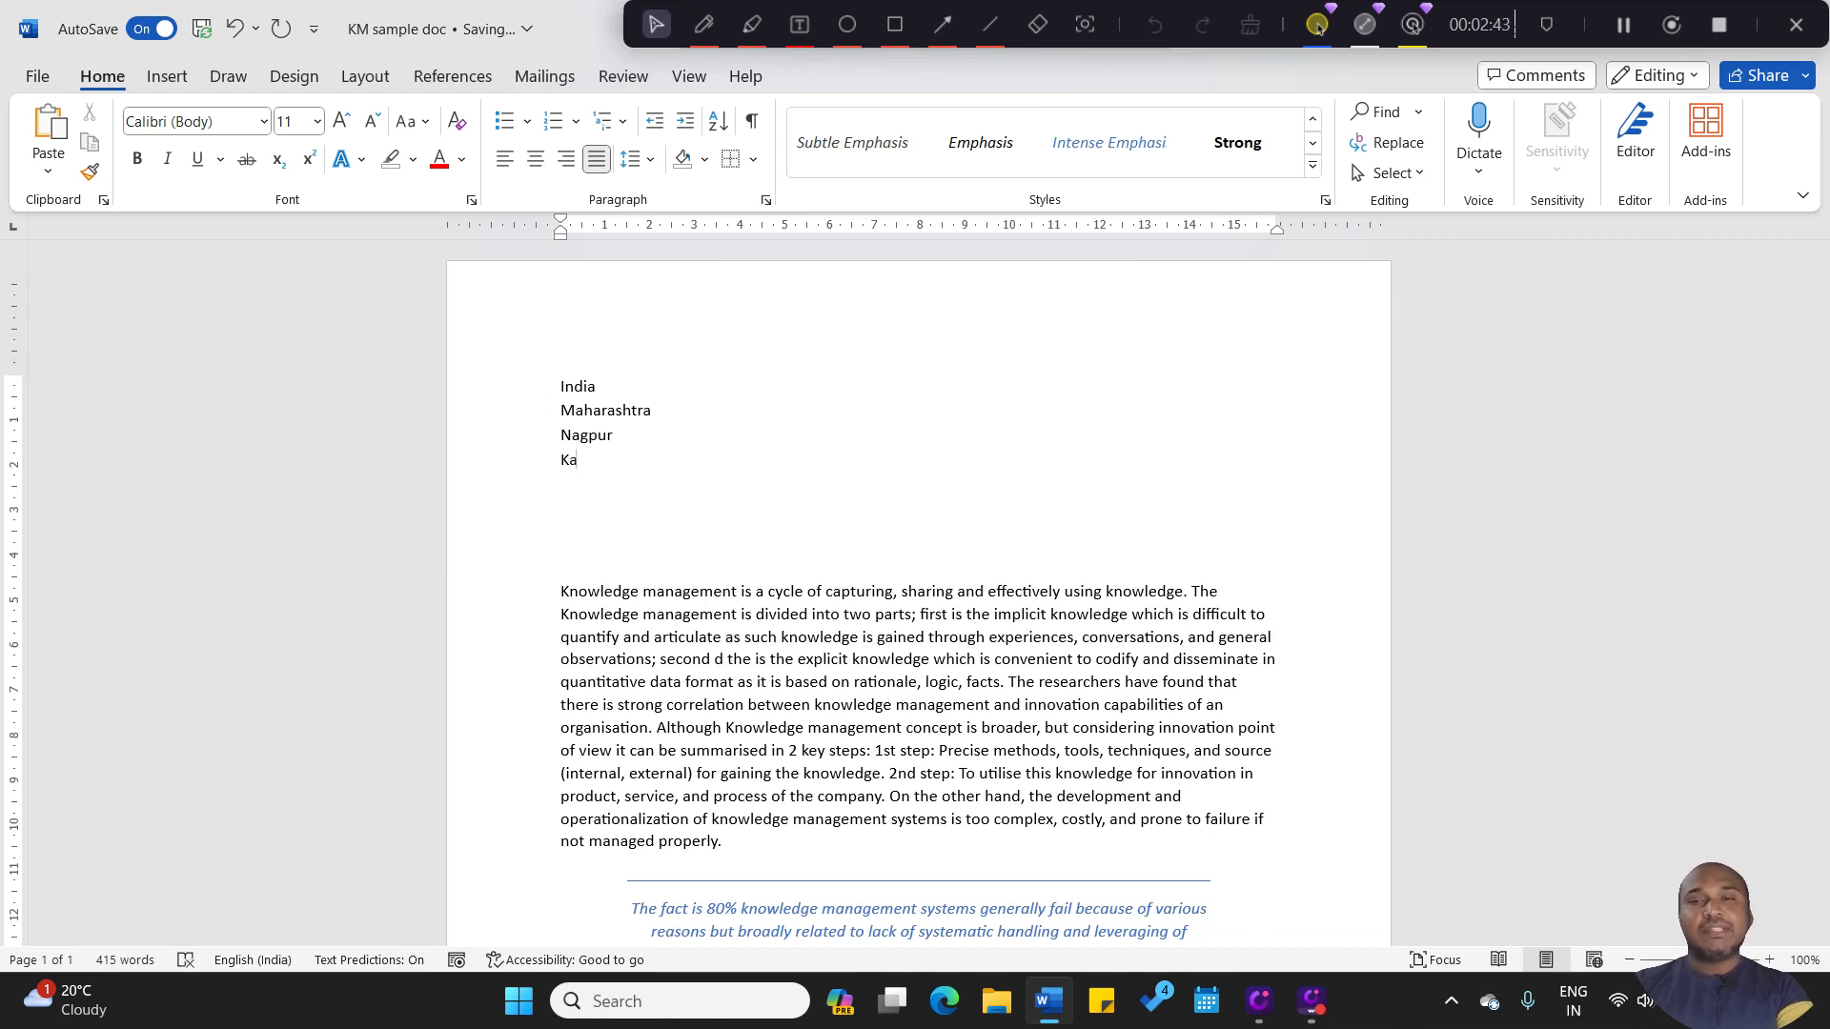
text(tol)
key(Return)
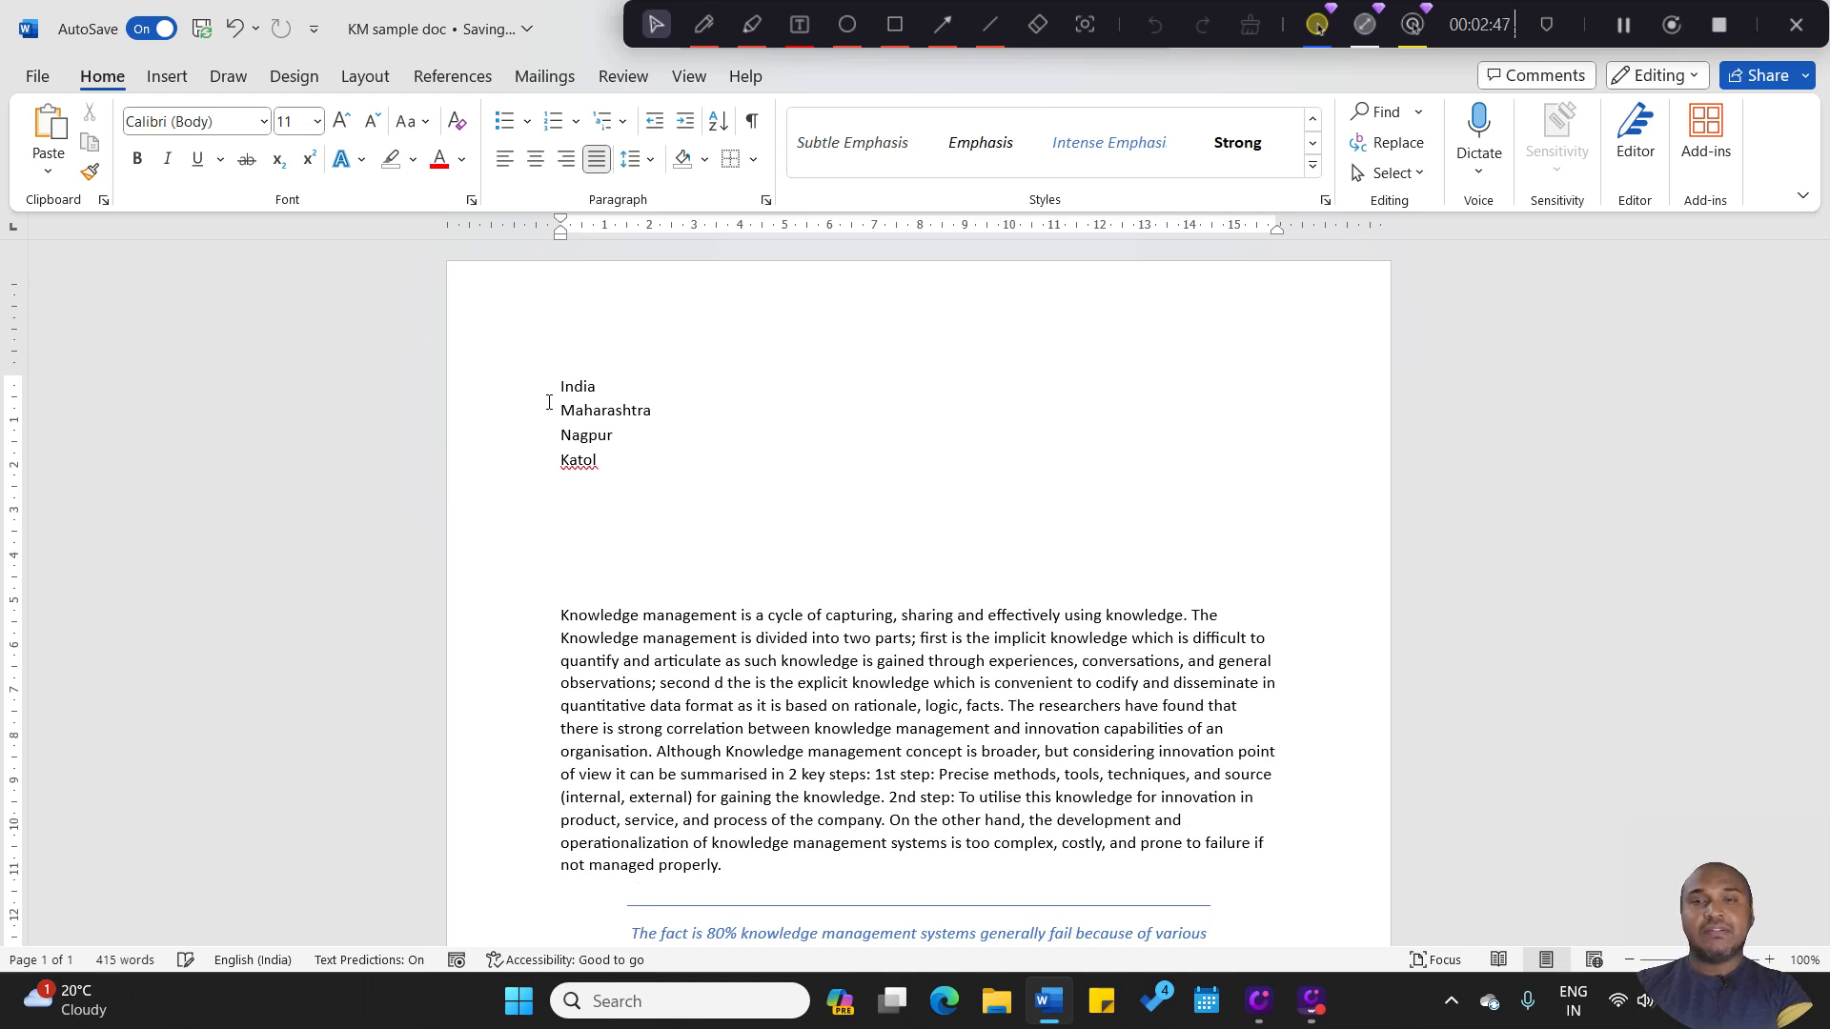
text(Vi)
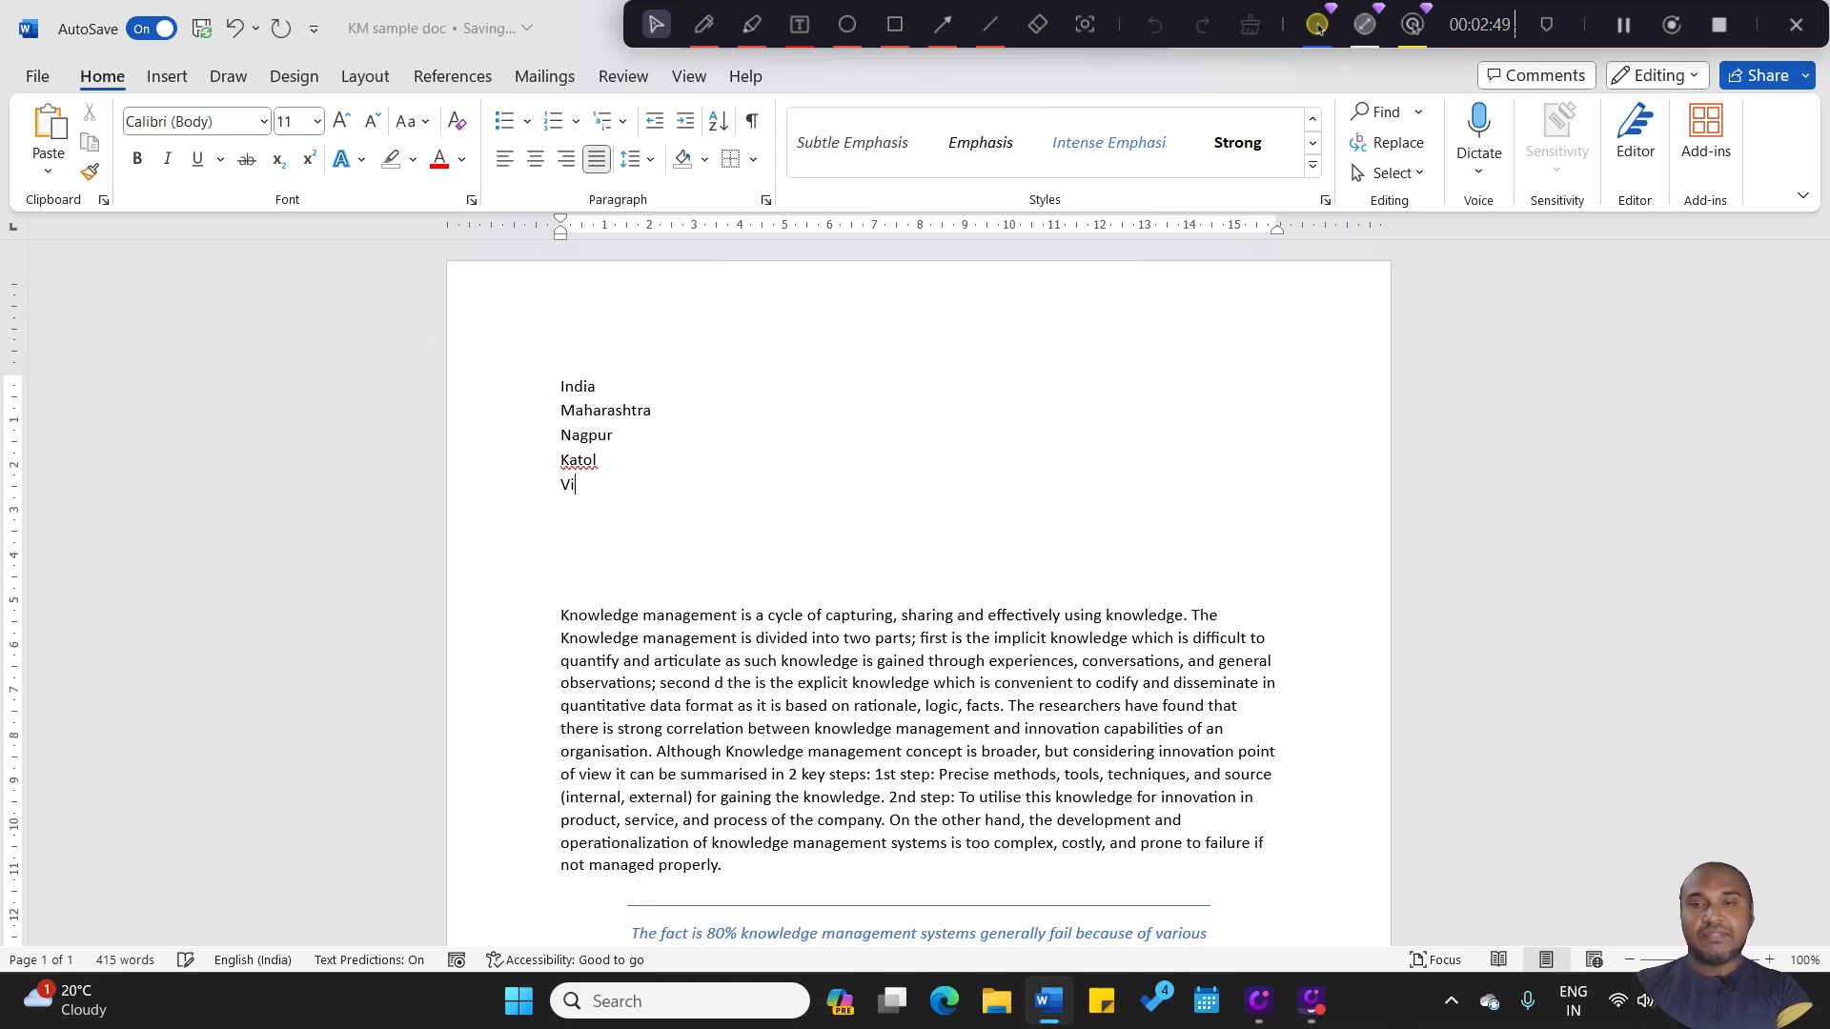
text(llage-1)
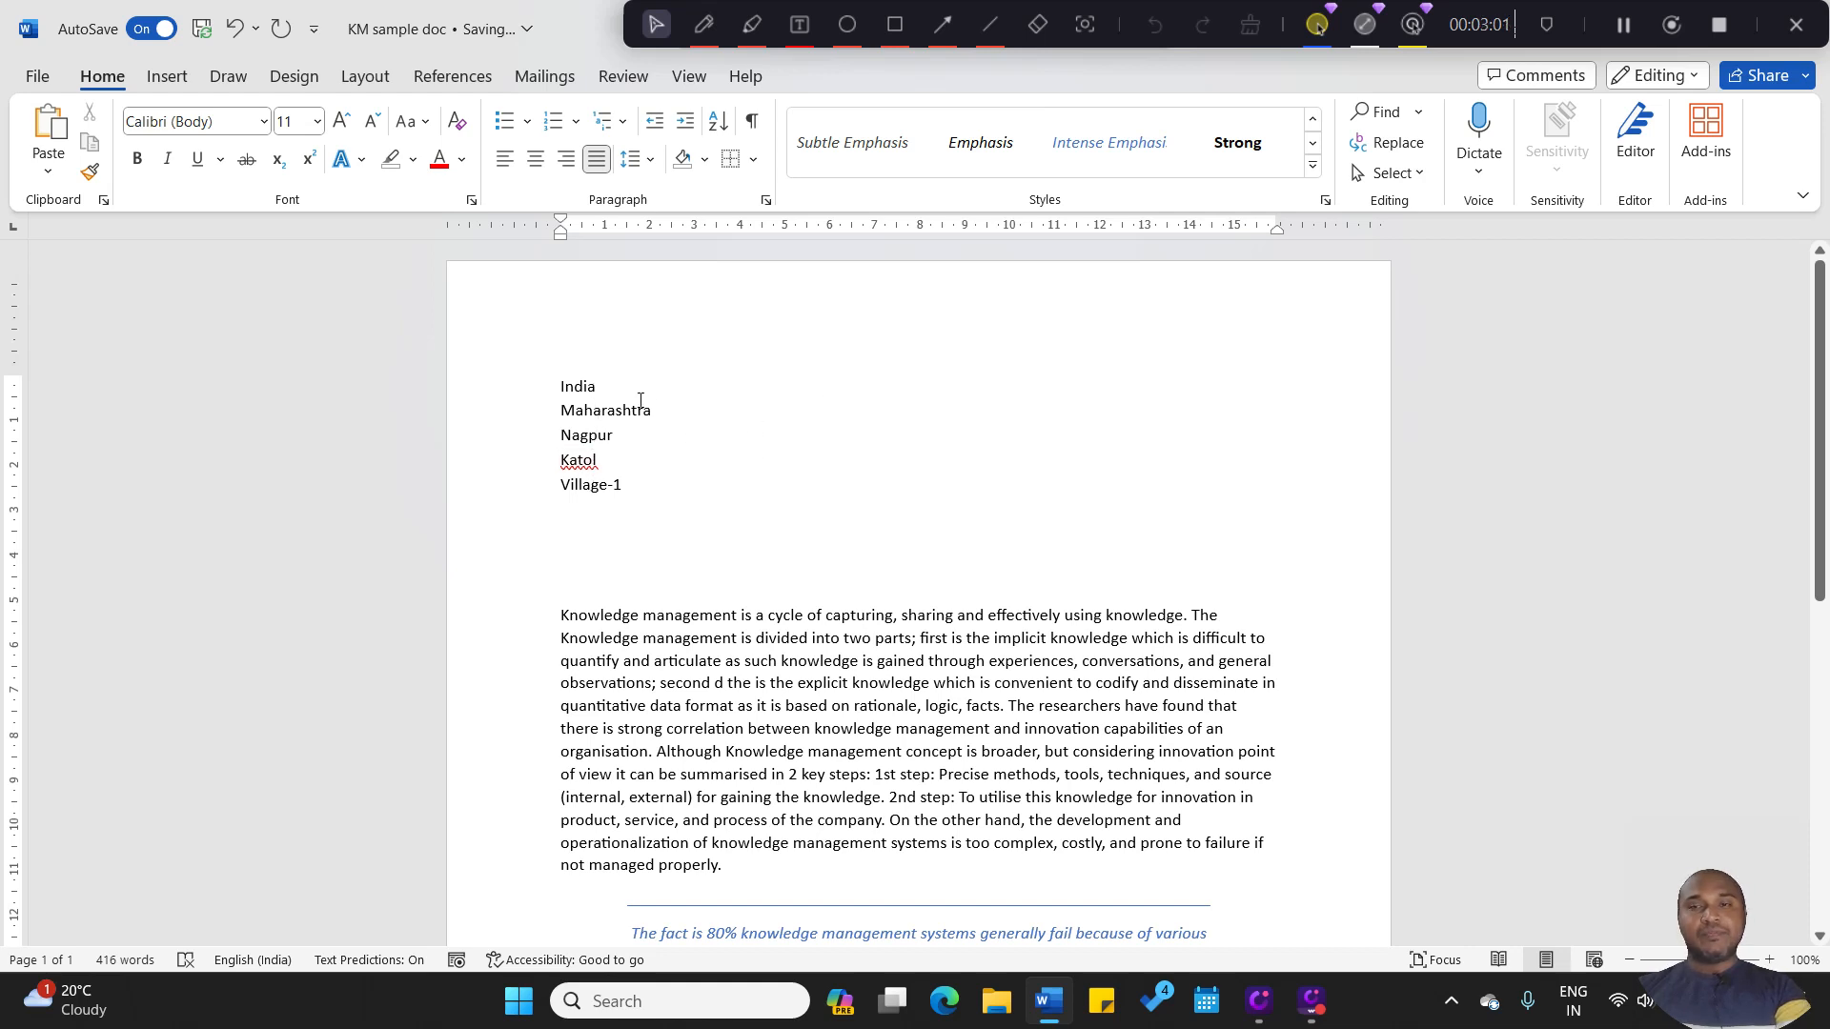
Apply the Title style to the India line at the top of the document
click(518, 380)
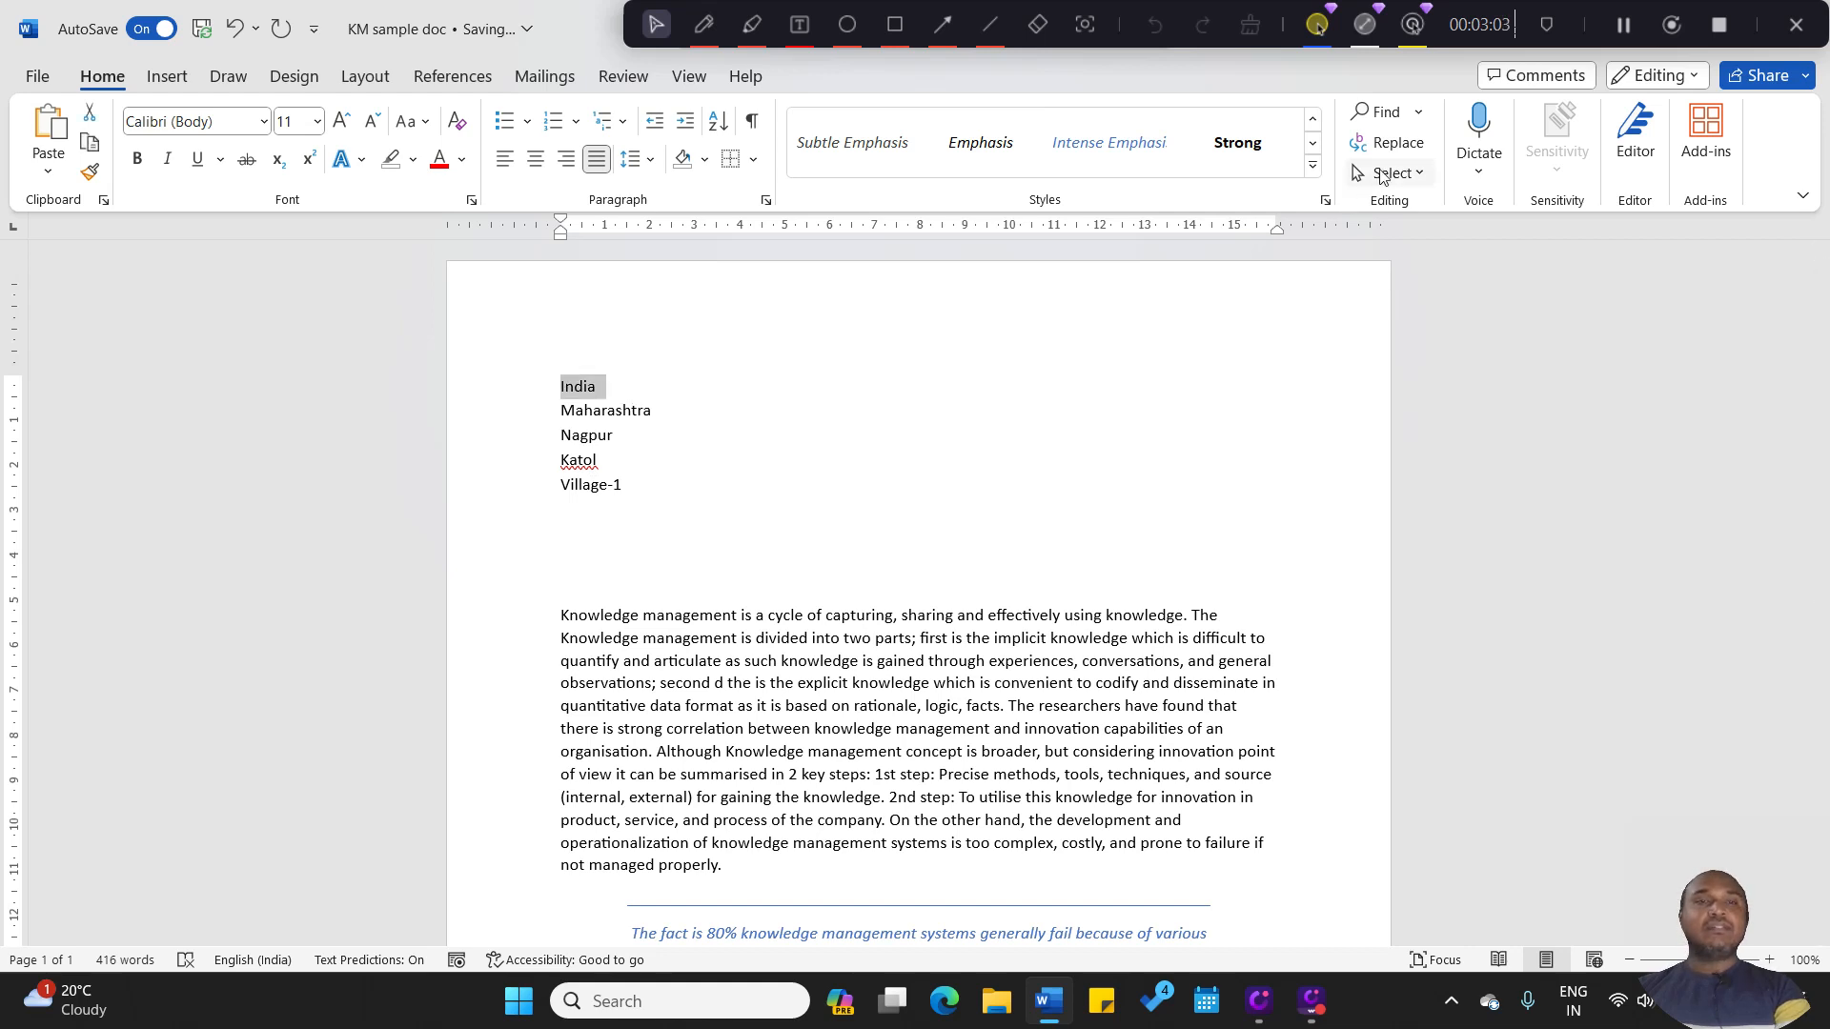
click(1315, 170)
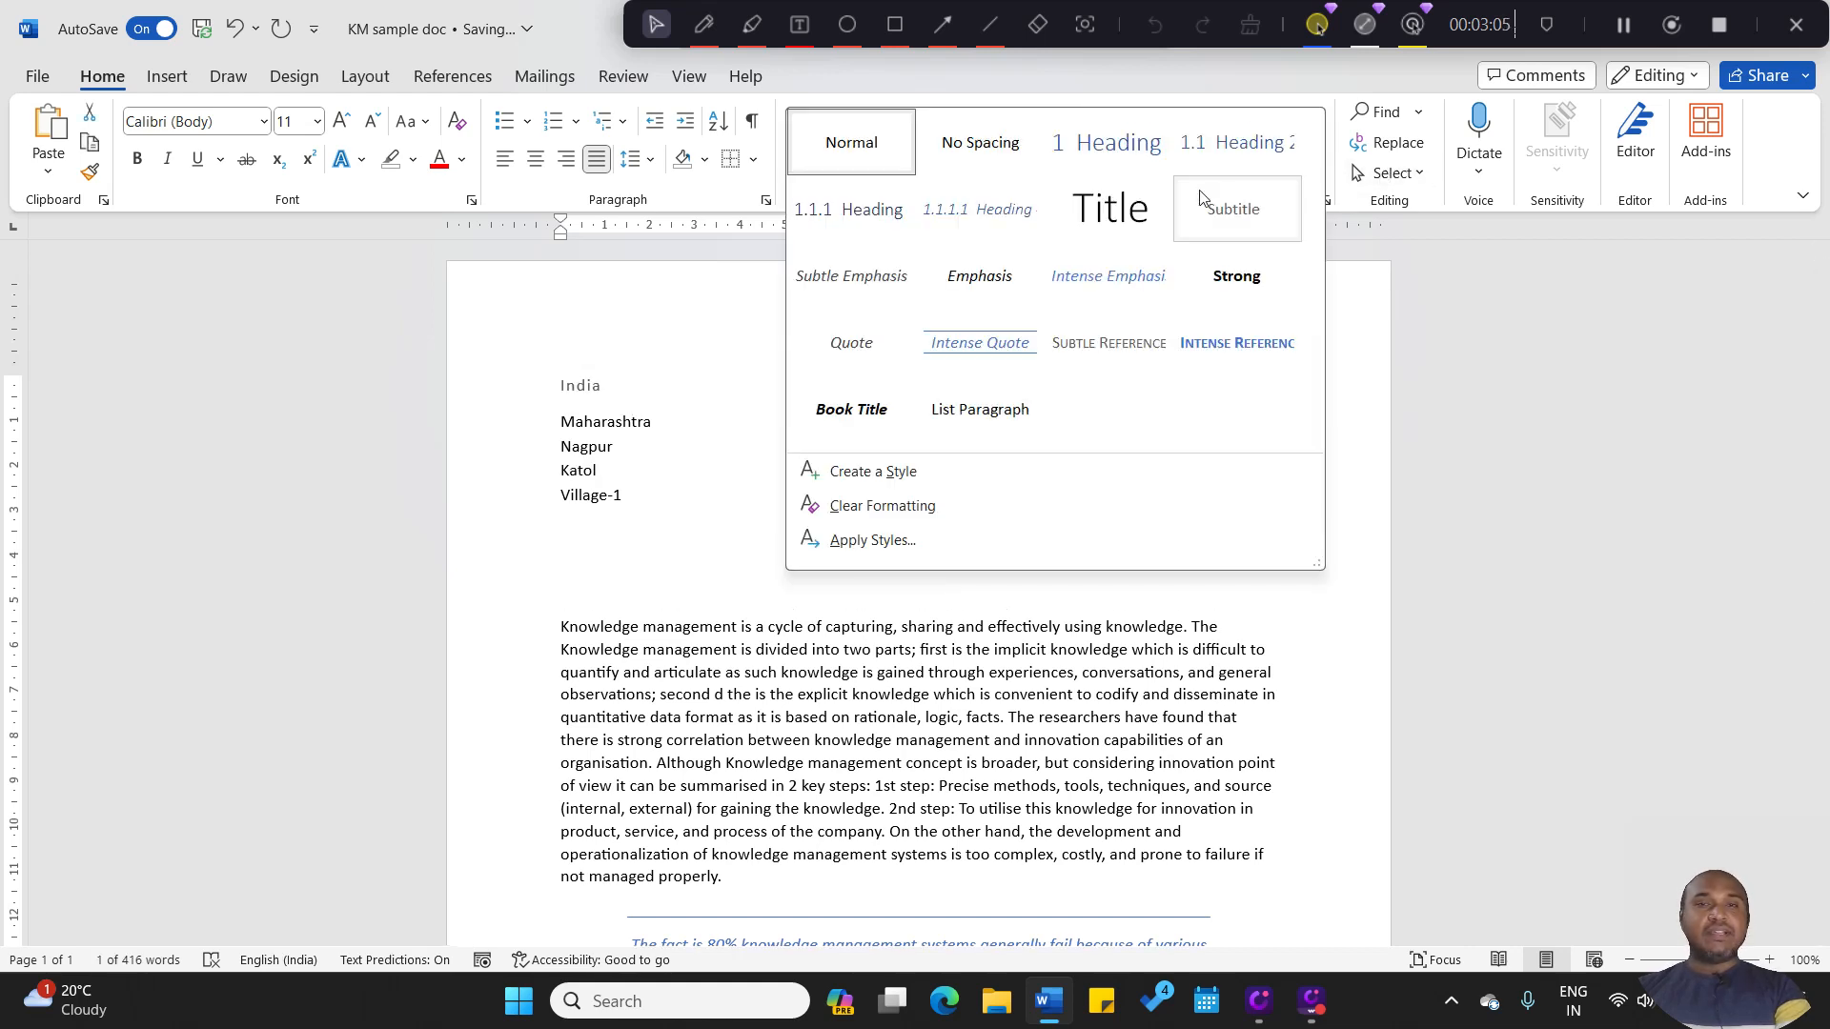
click(1119, 216)
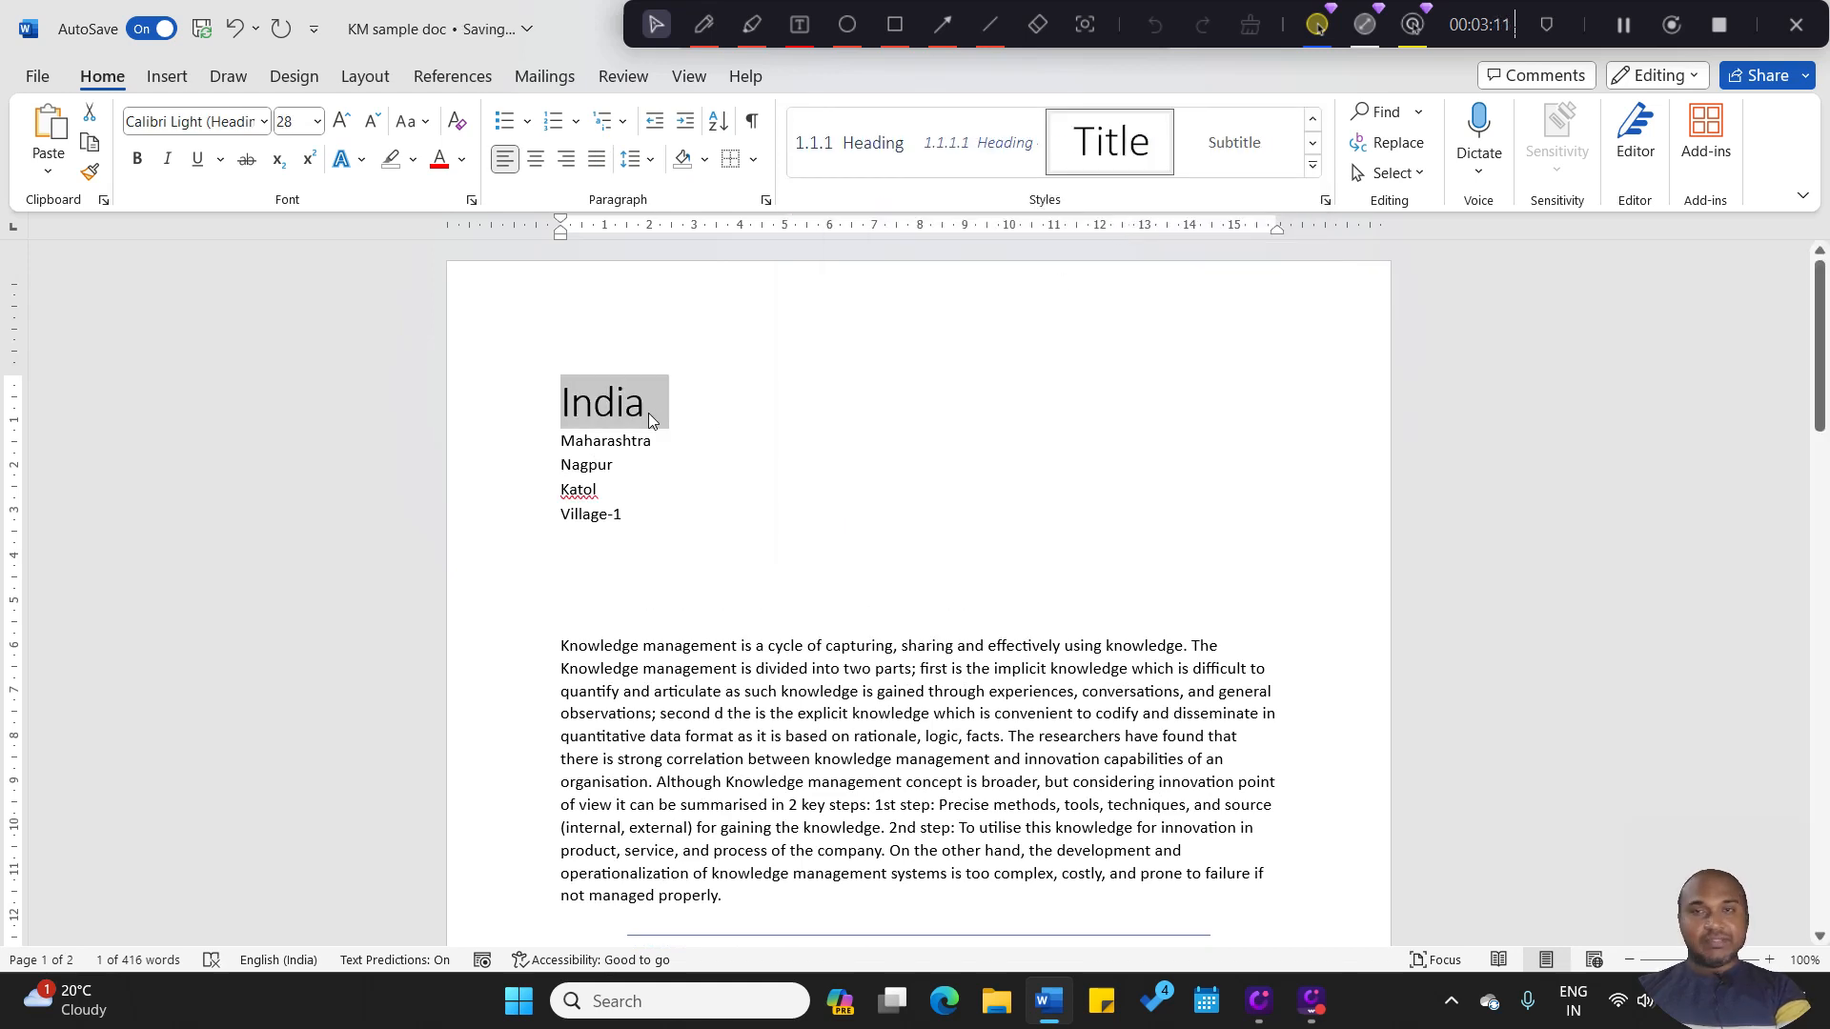
Apply the numbered Heading 1 style to the Maharashtra line
click(658, 444)
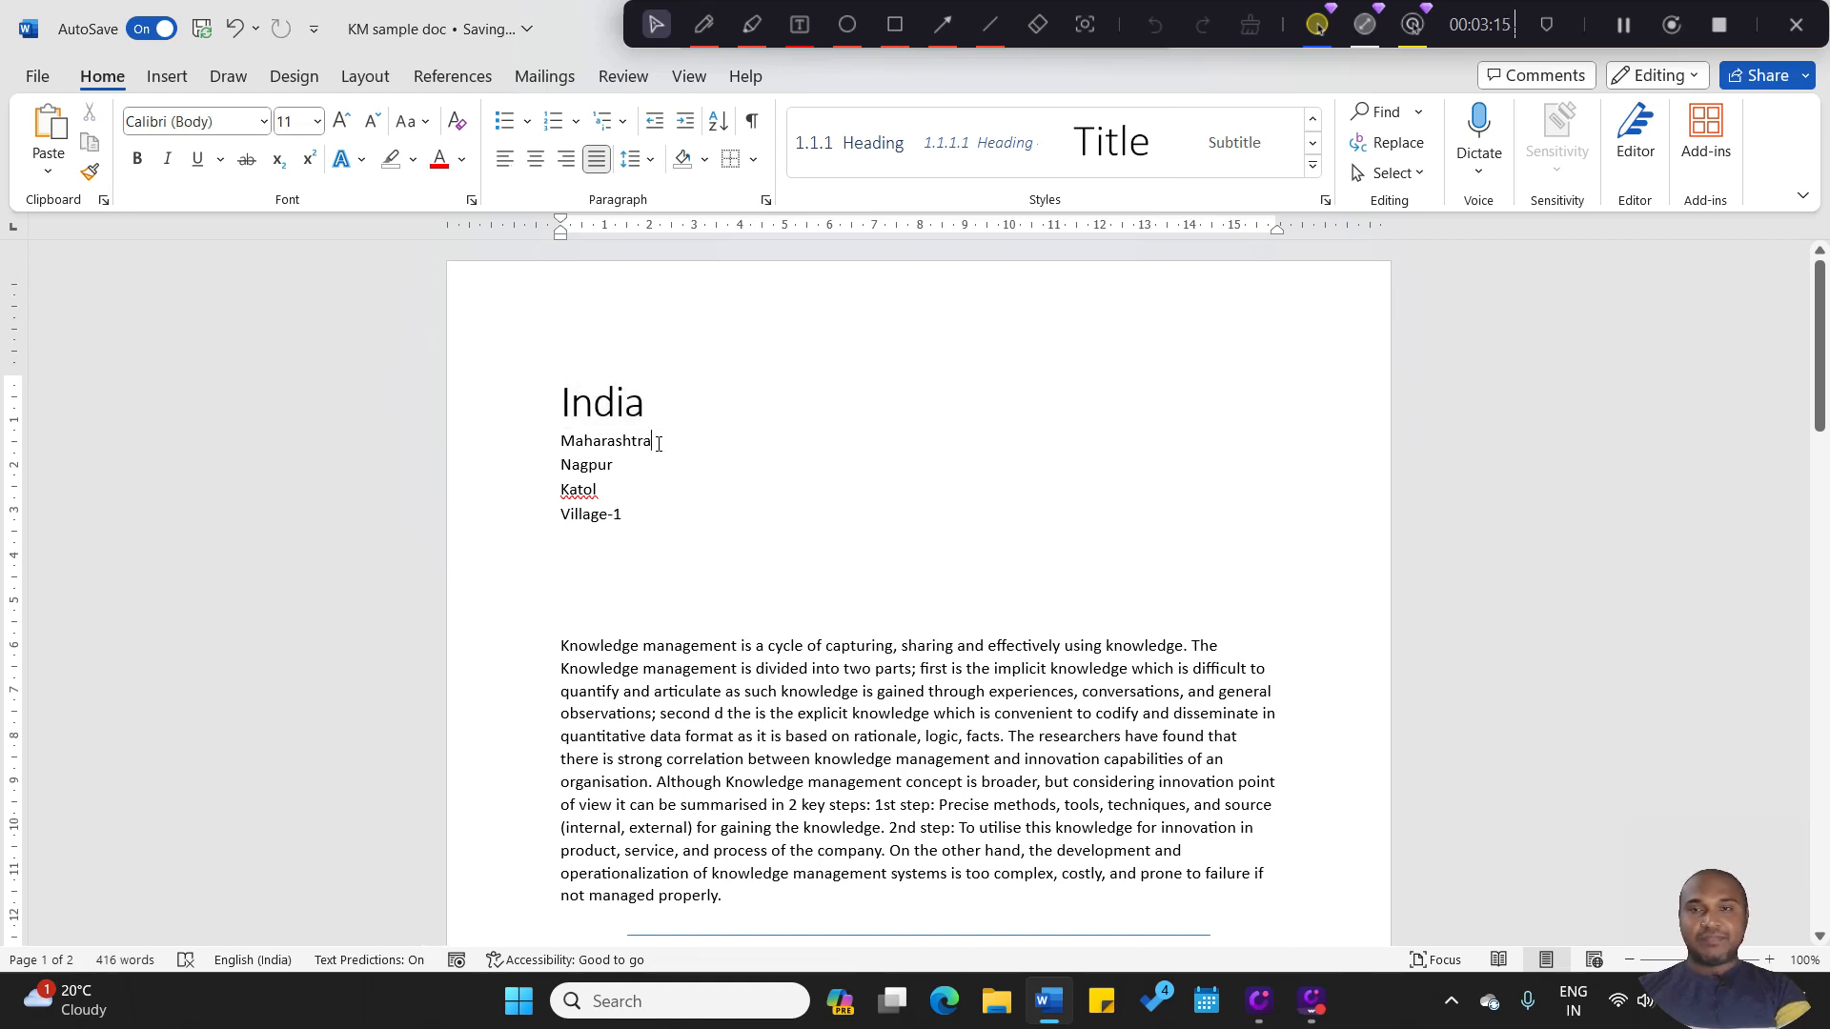
drag(658, 444, 519, 452)
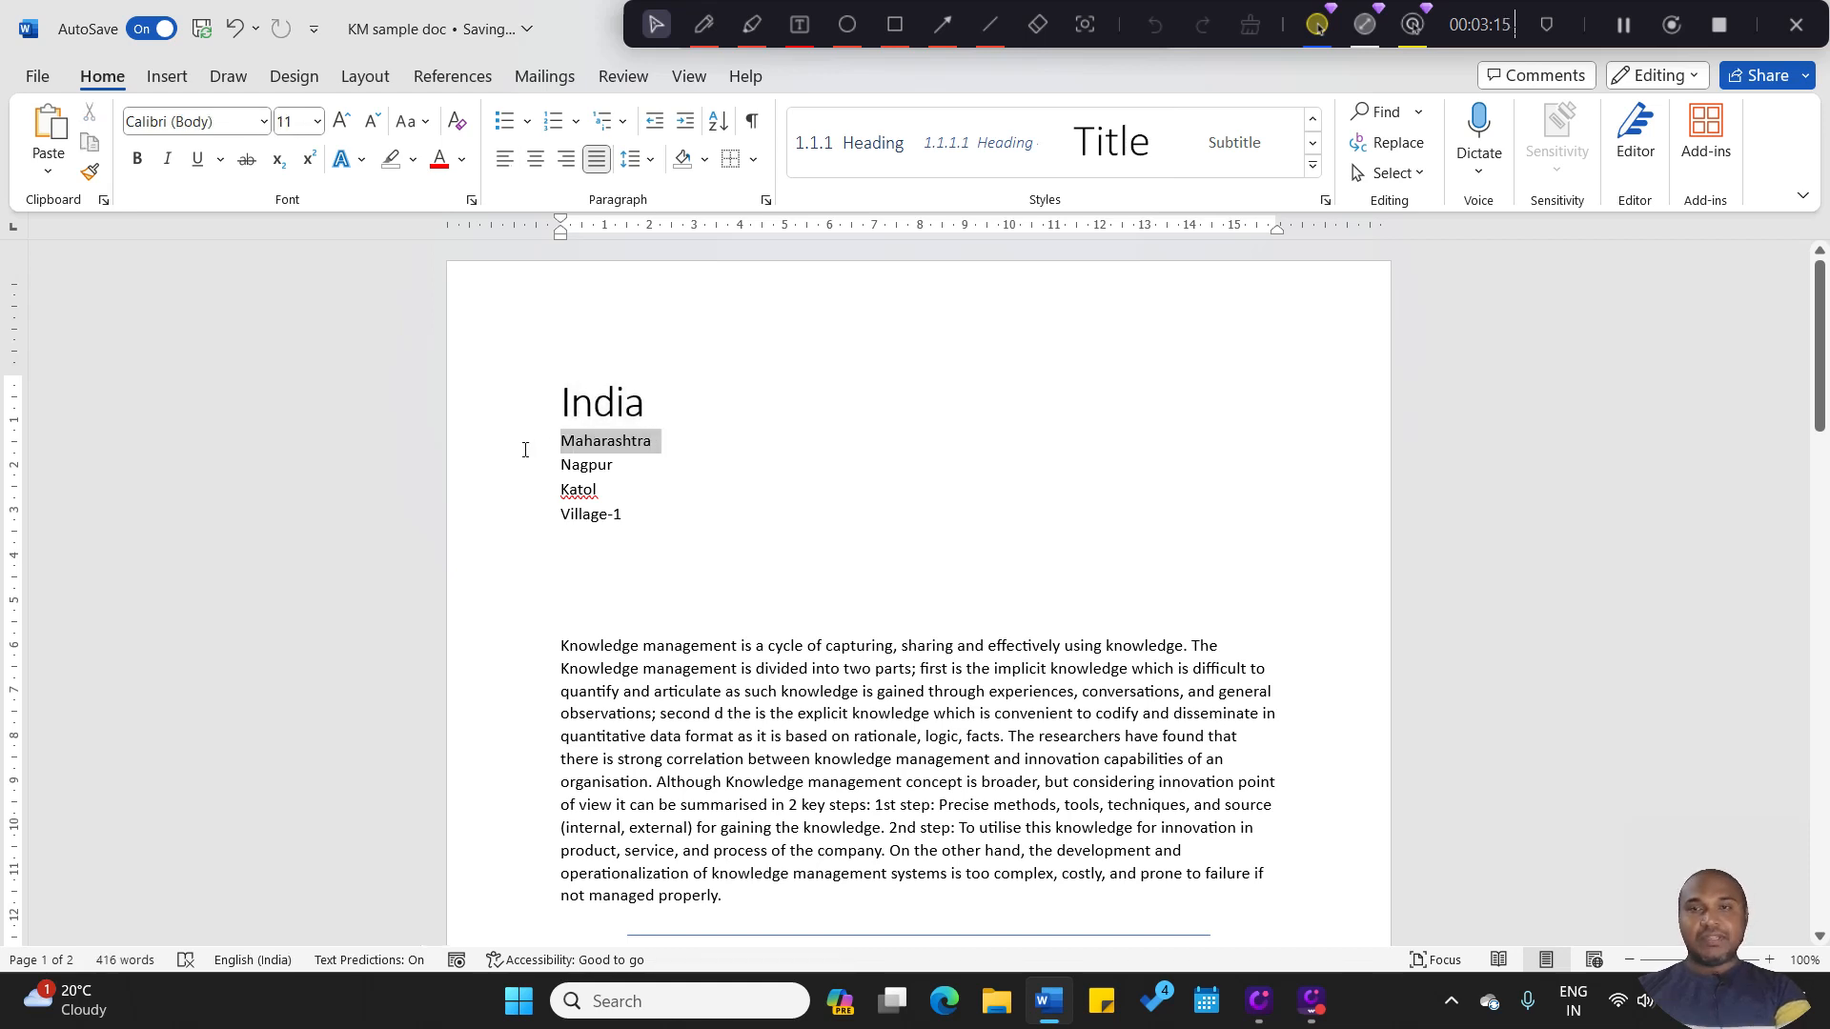
click(1315, 169)
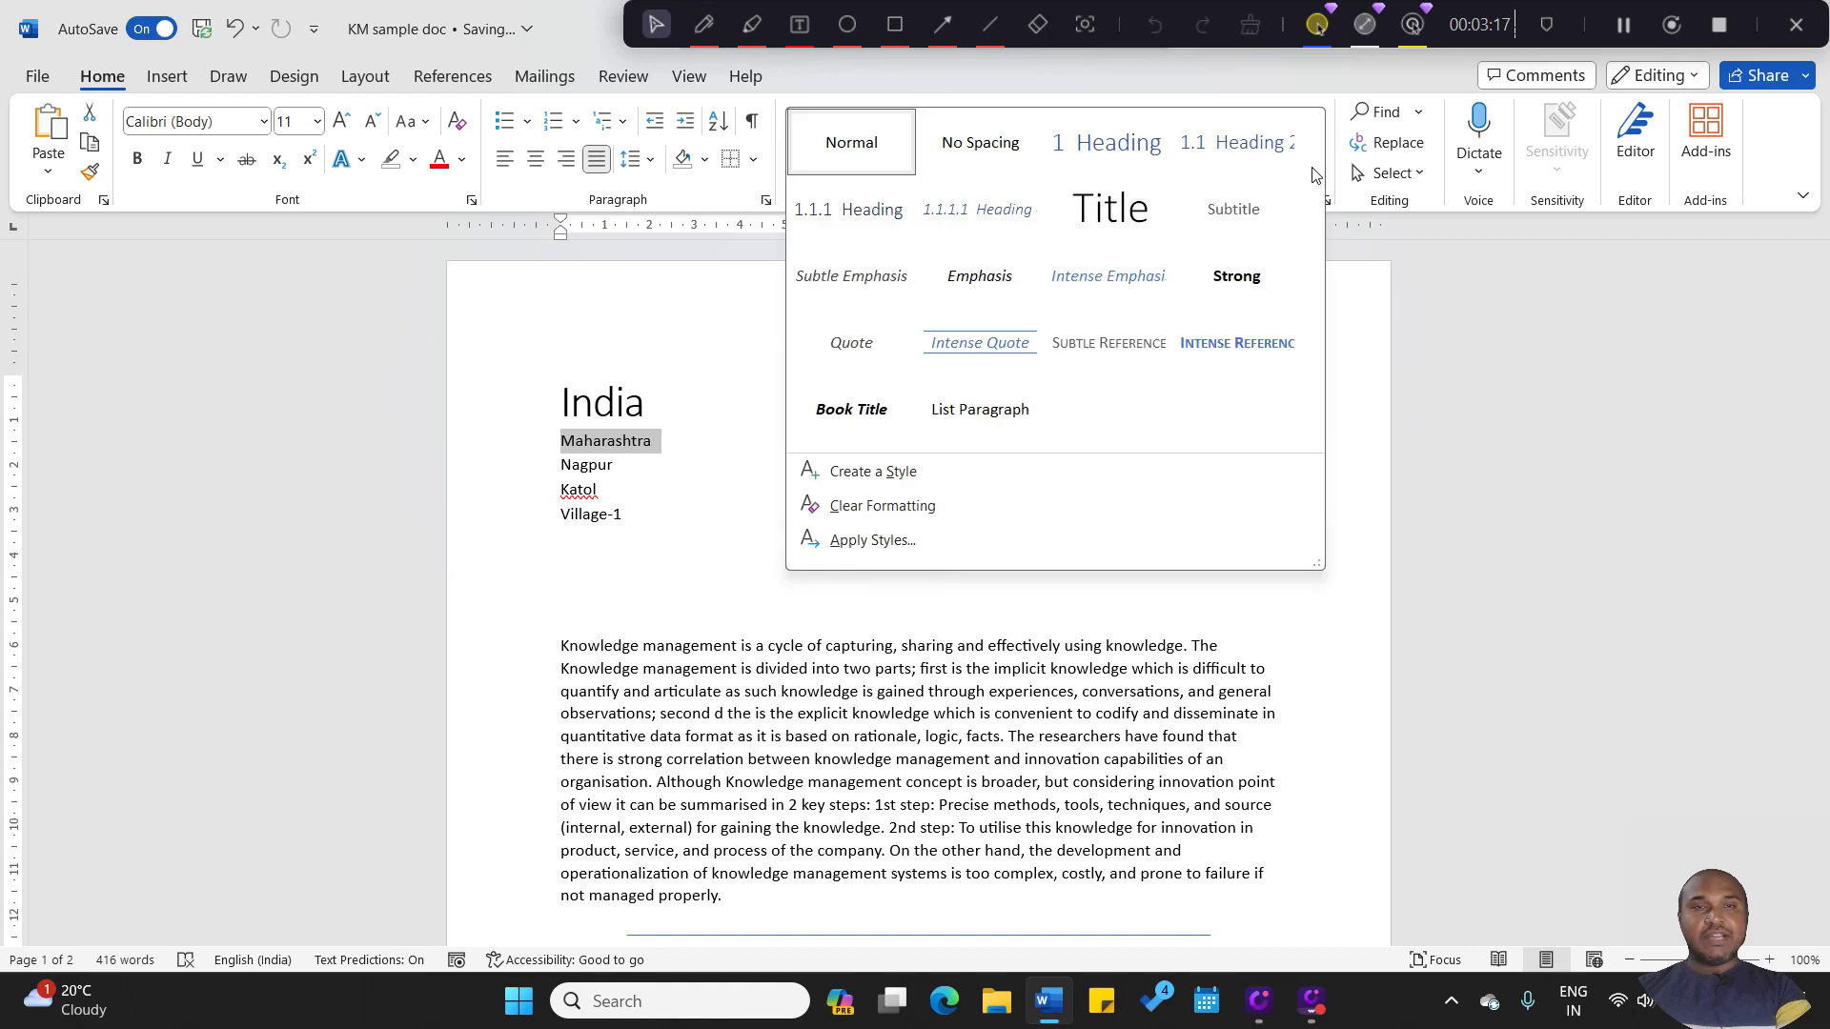
click(1124, 152)
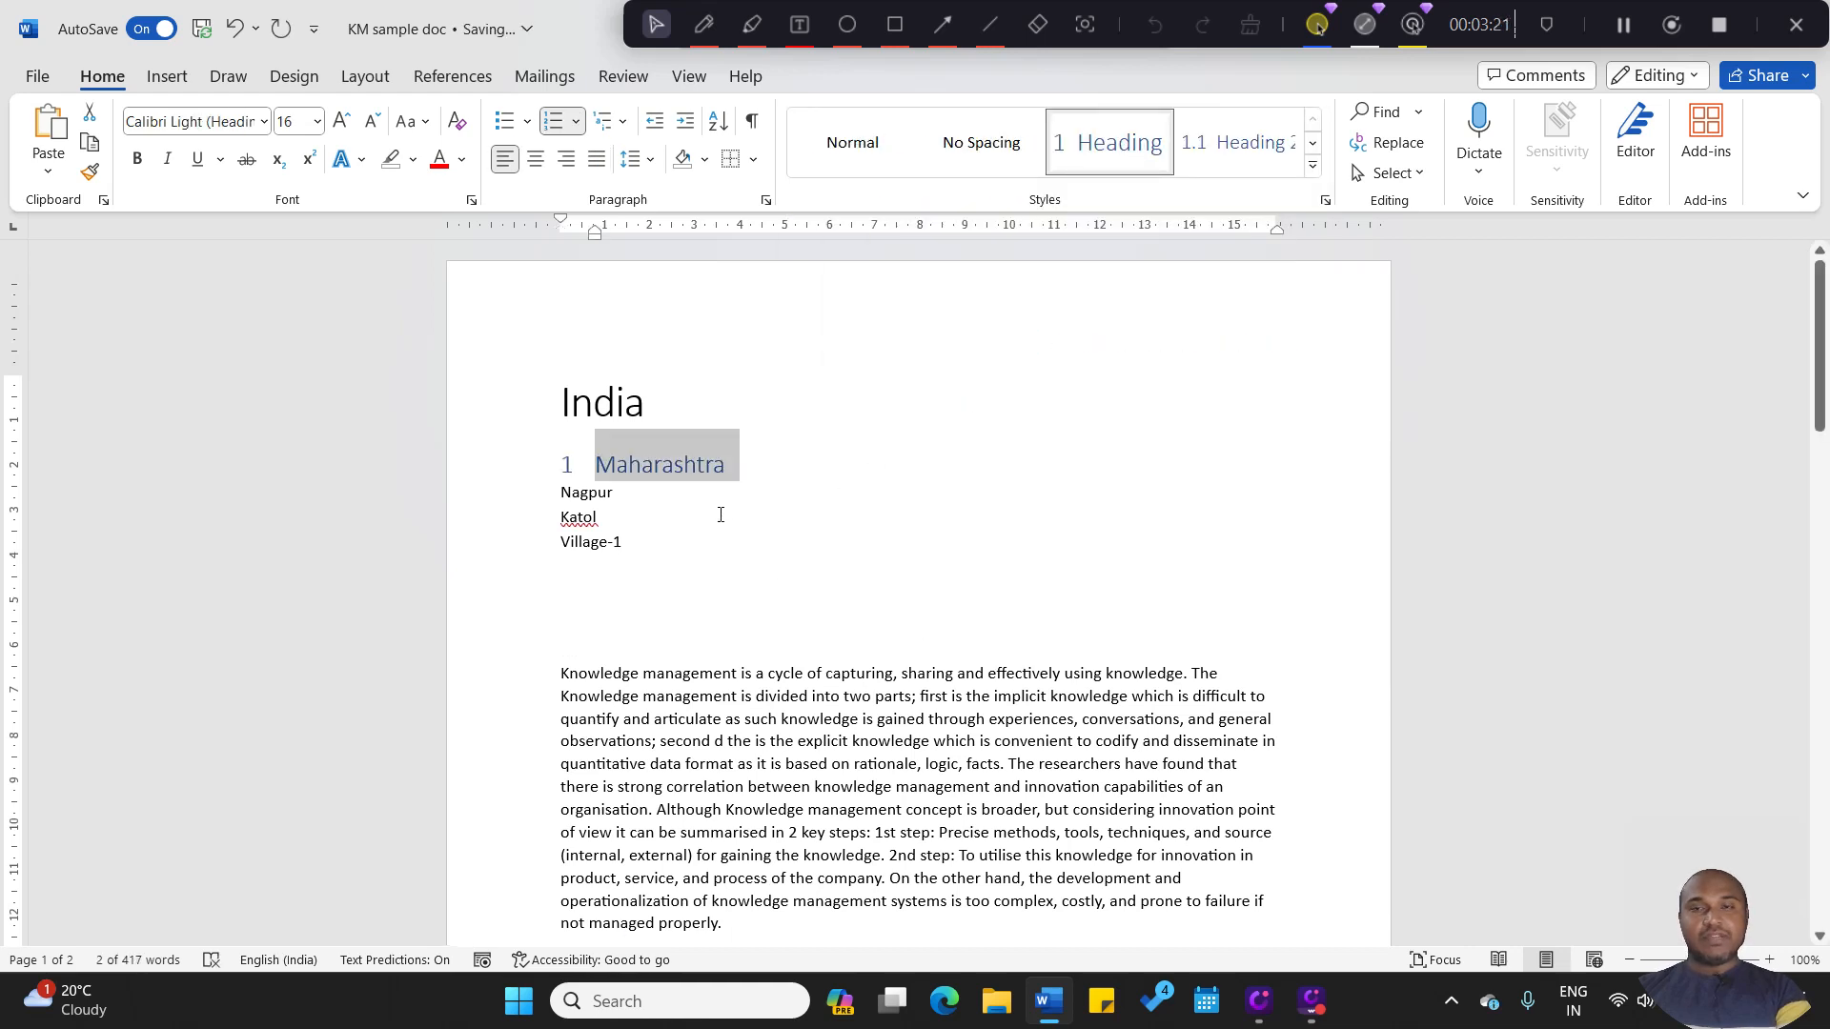
Apply the numbered Heading 2 style to the Nagpur line
drag(616, 497, 557, 494)
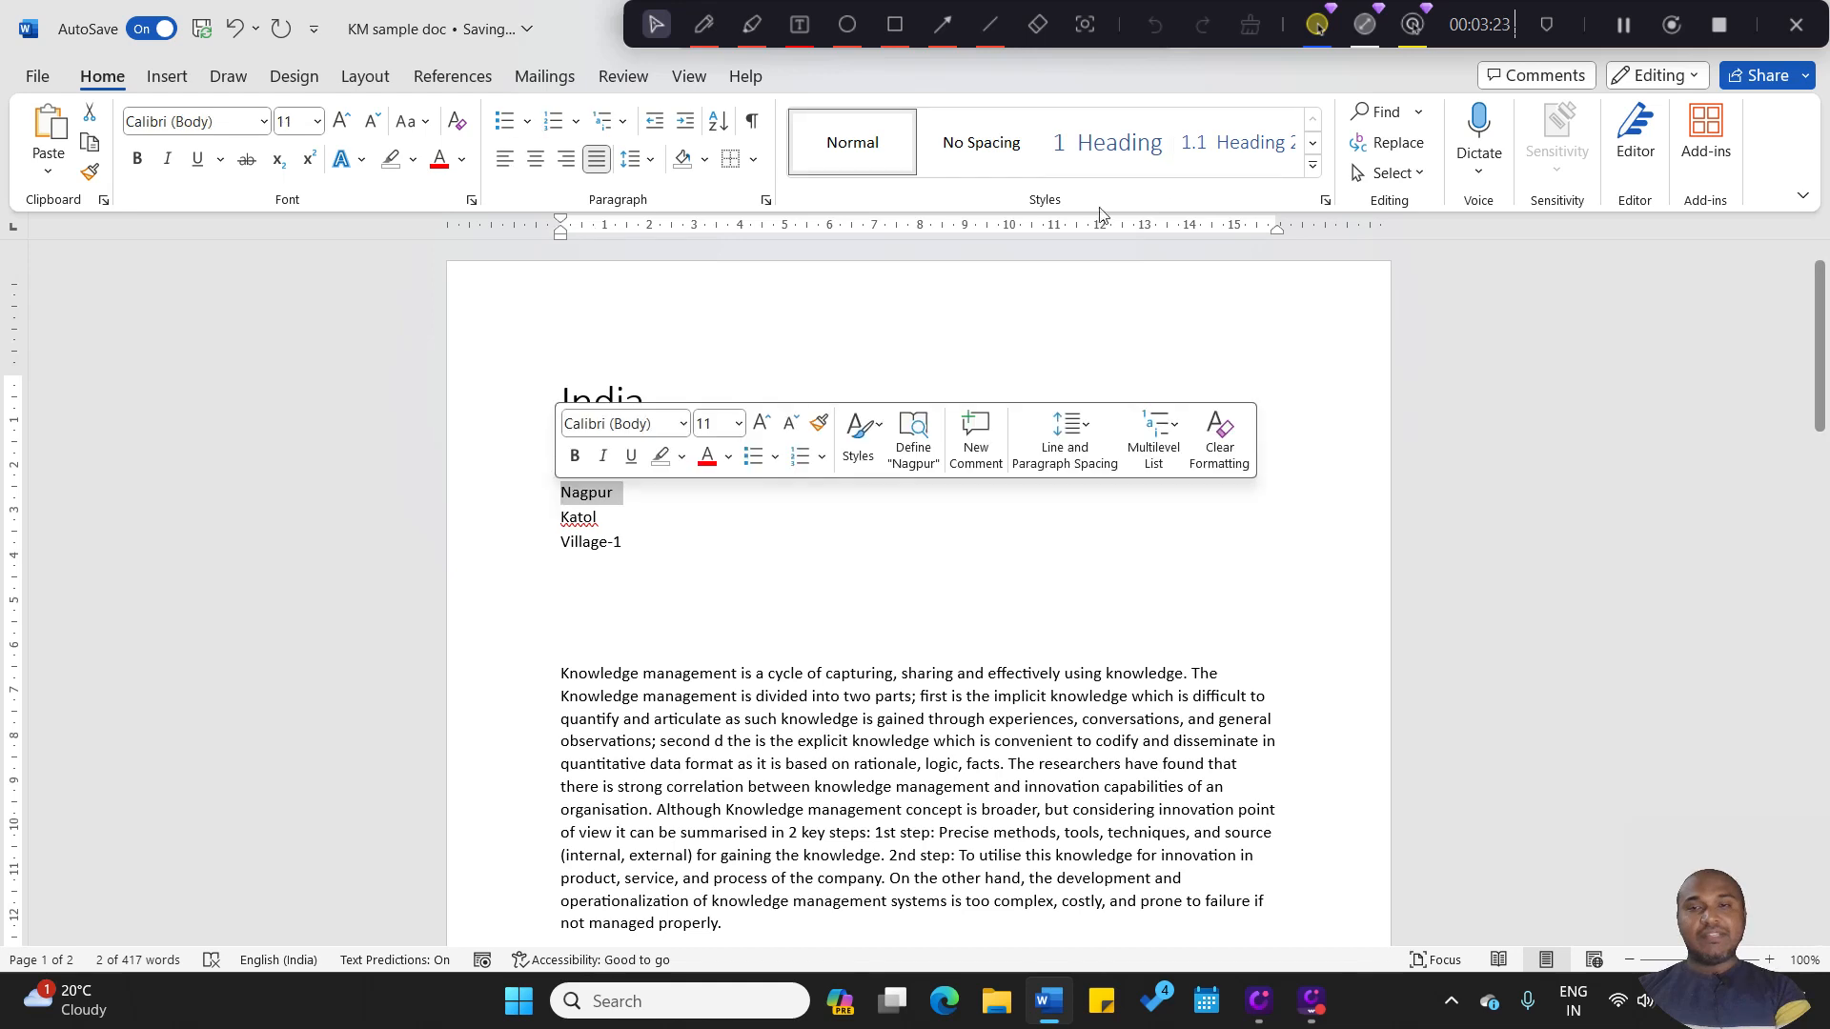
click(1314, 169)
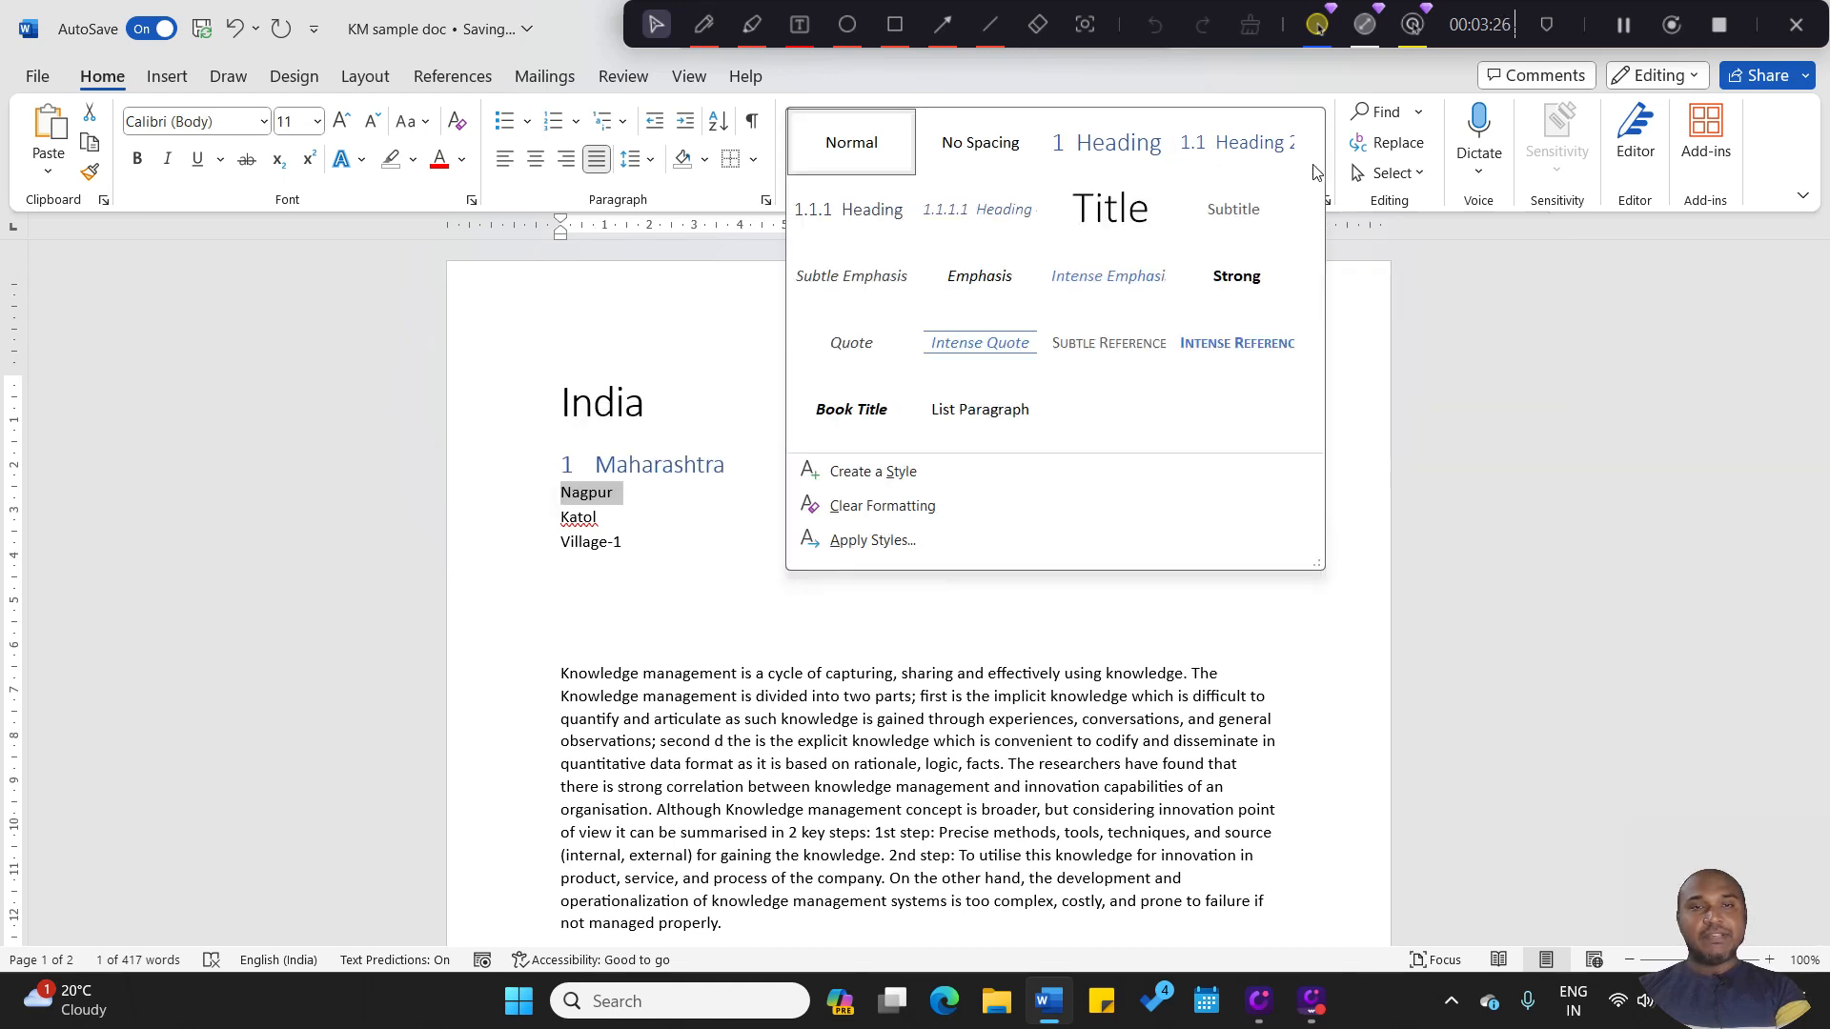
click(1242, 148)
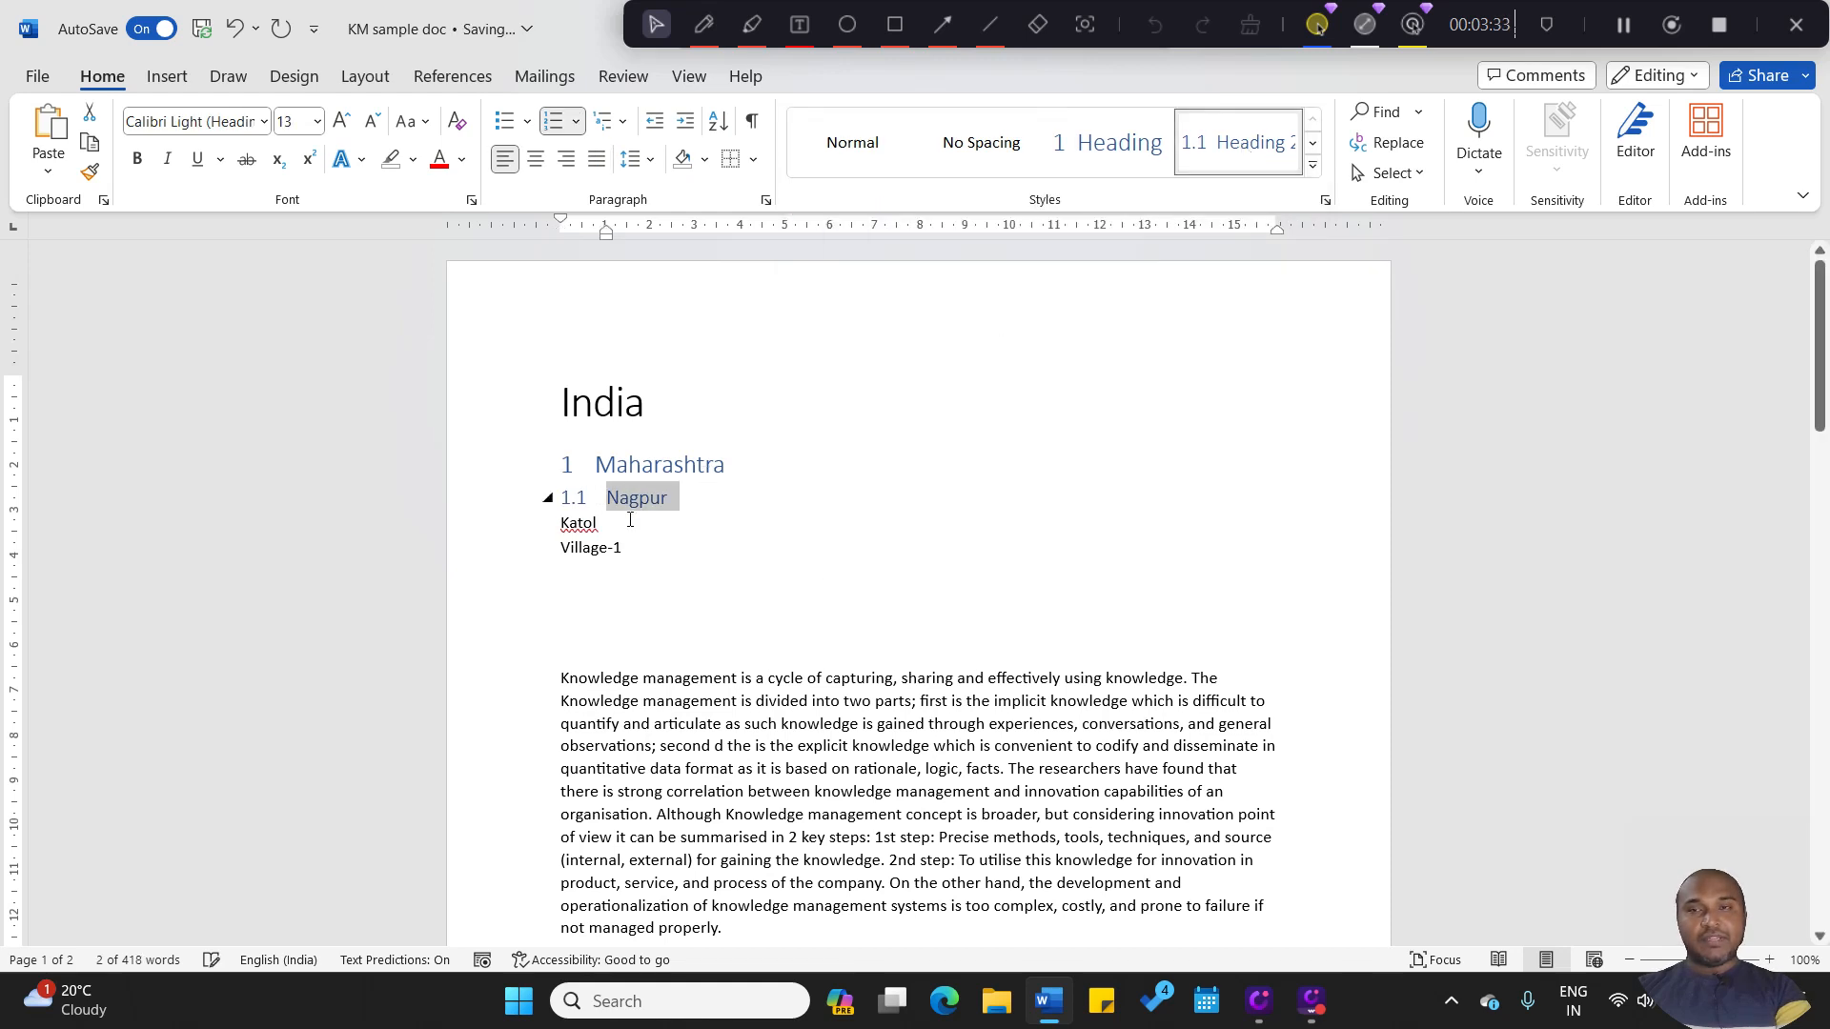
Apply the third-level heading style, numbered 1.1.1, to the Katol line
drag(606, 529, 534, 527)
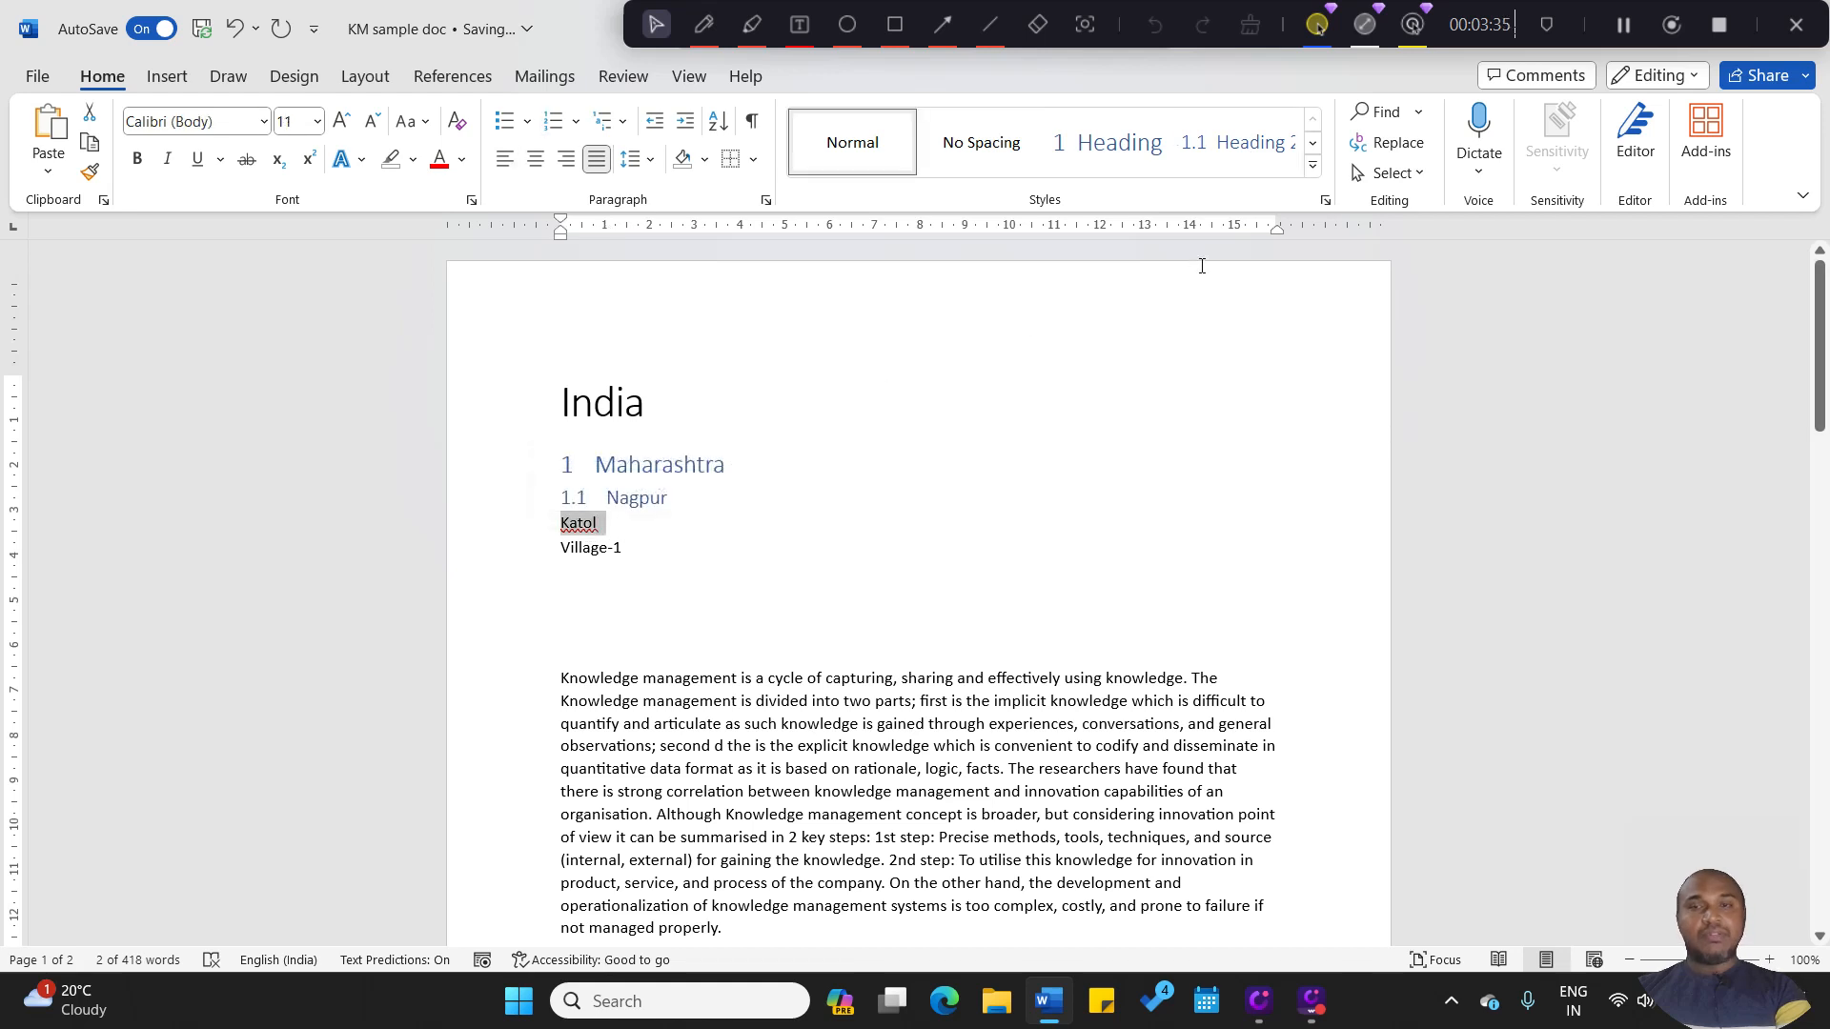
click(1312, 166)
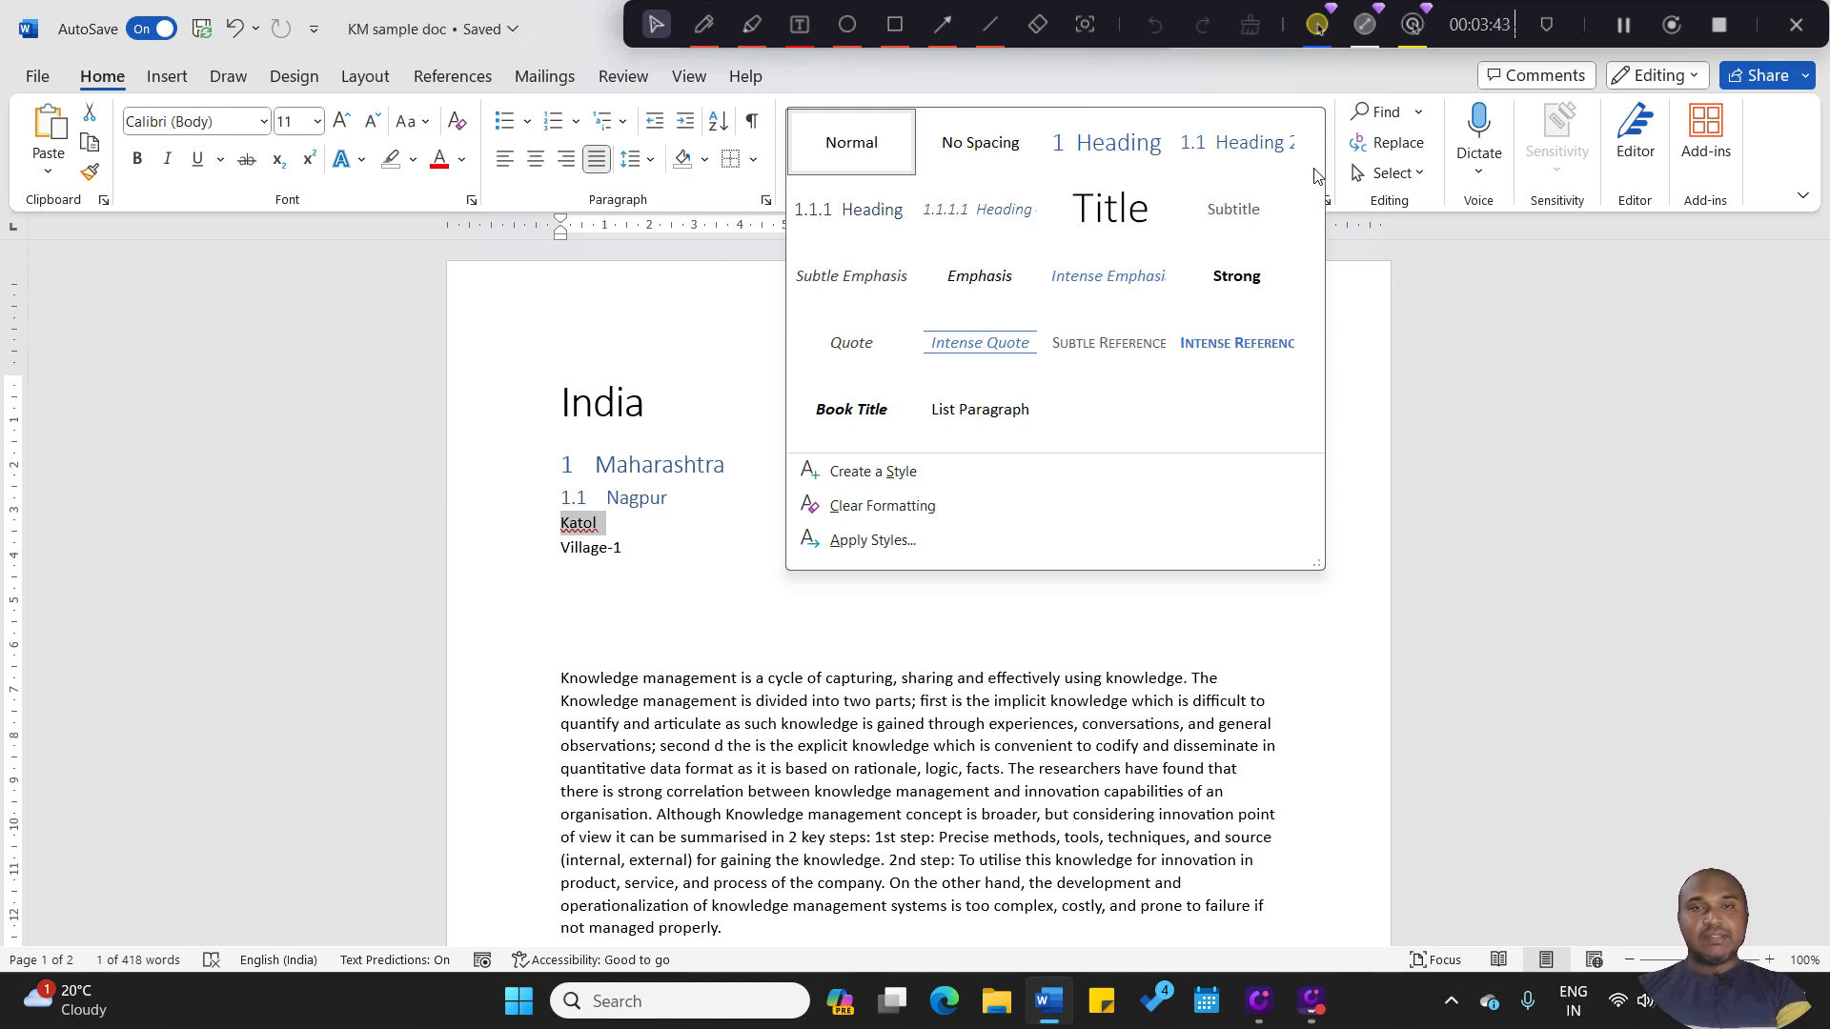
click(853, 217)
Apply the fourth-level heading style, numbered 1.1.1.1, to the Village-1 line
click(649, 568)
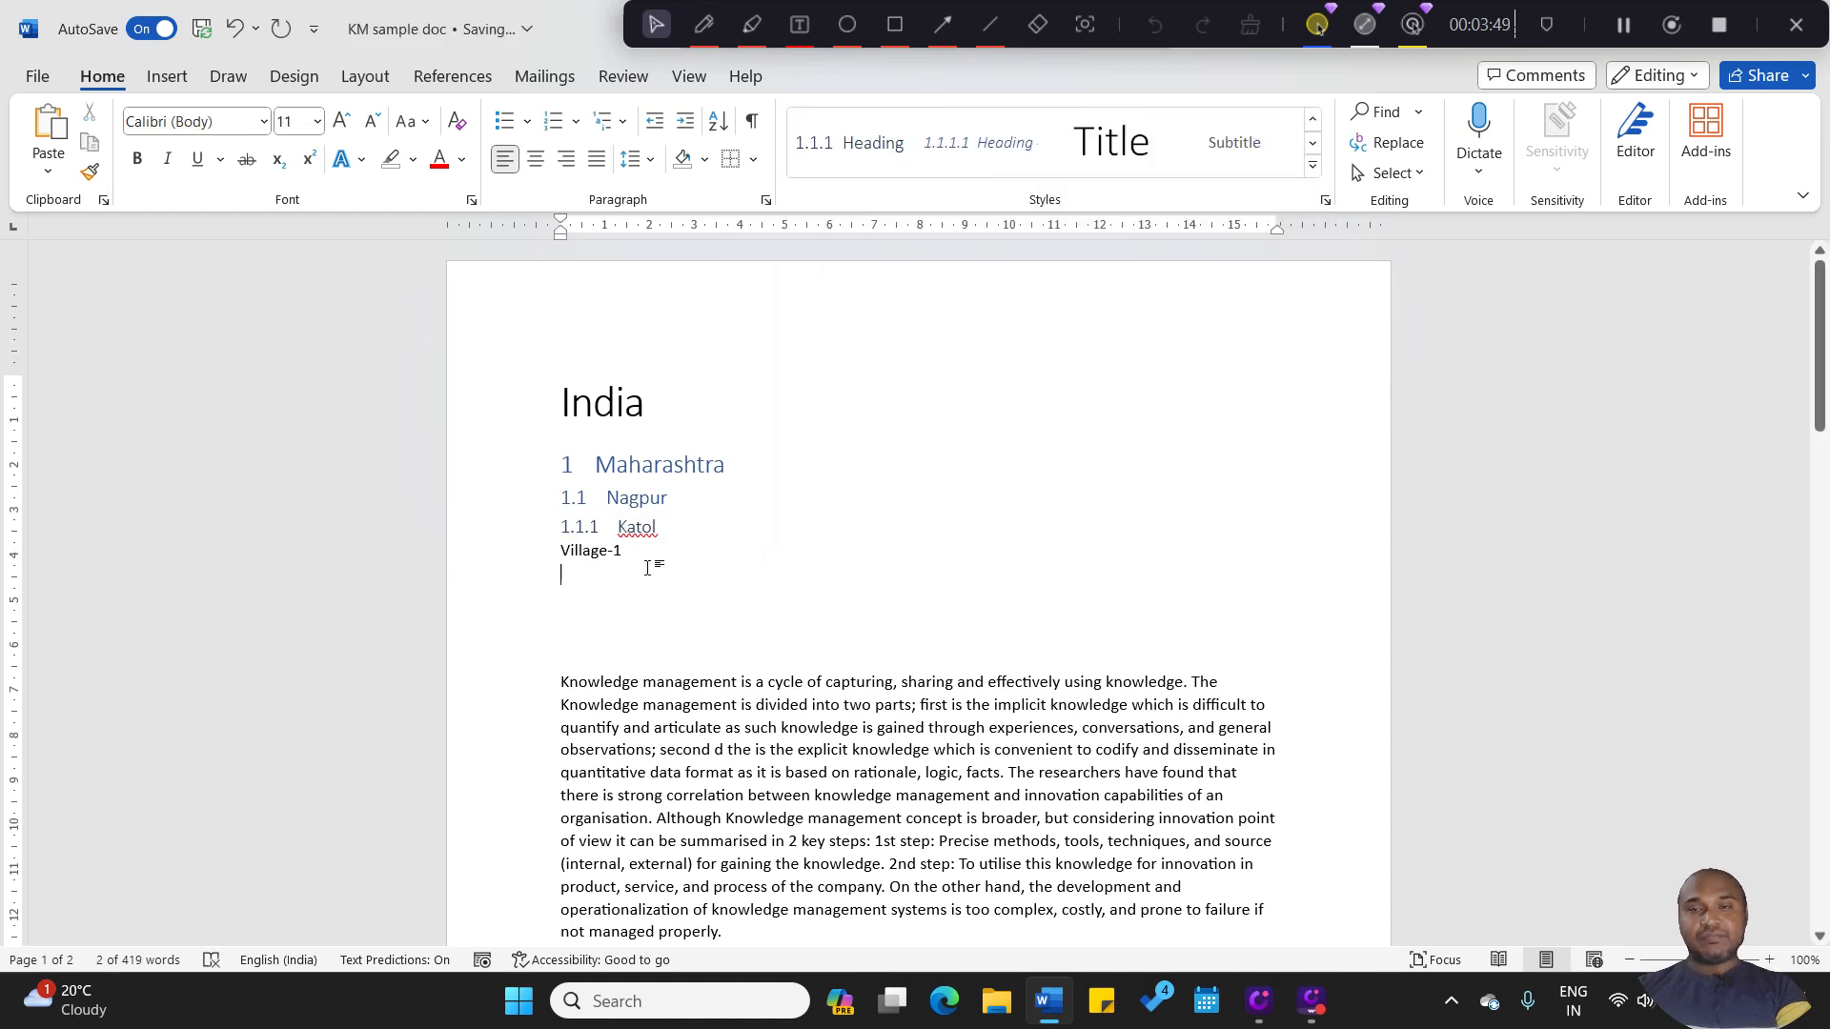
drag(633, 551, 531, 555)
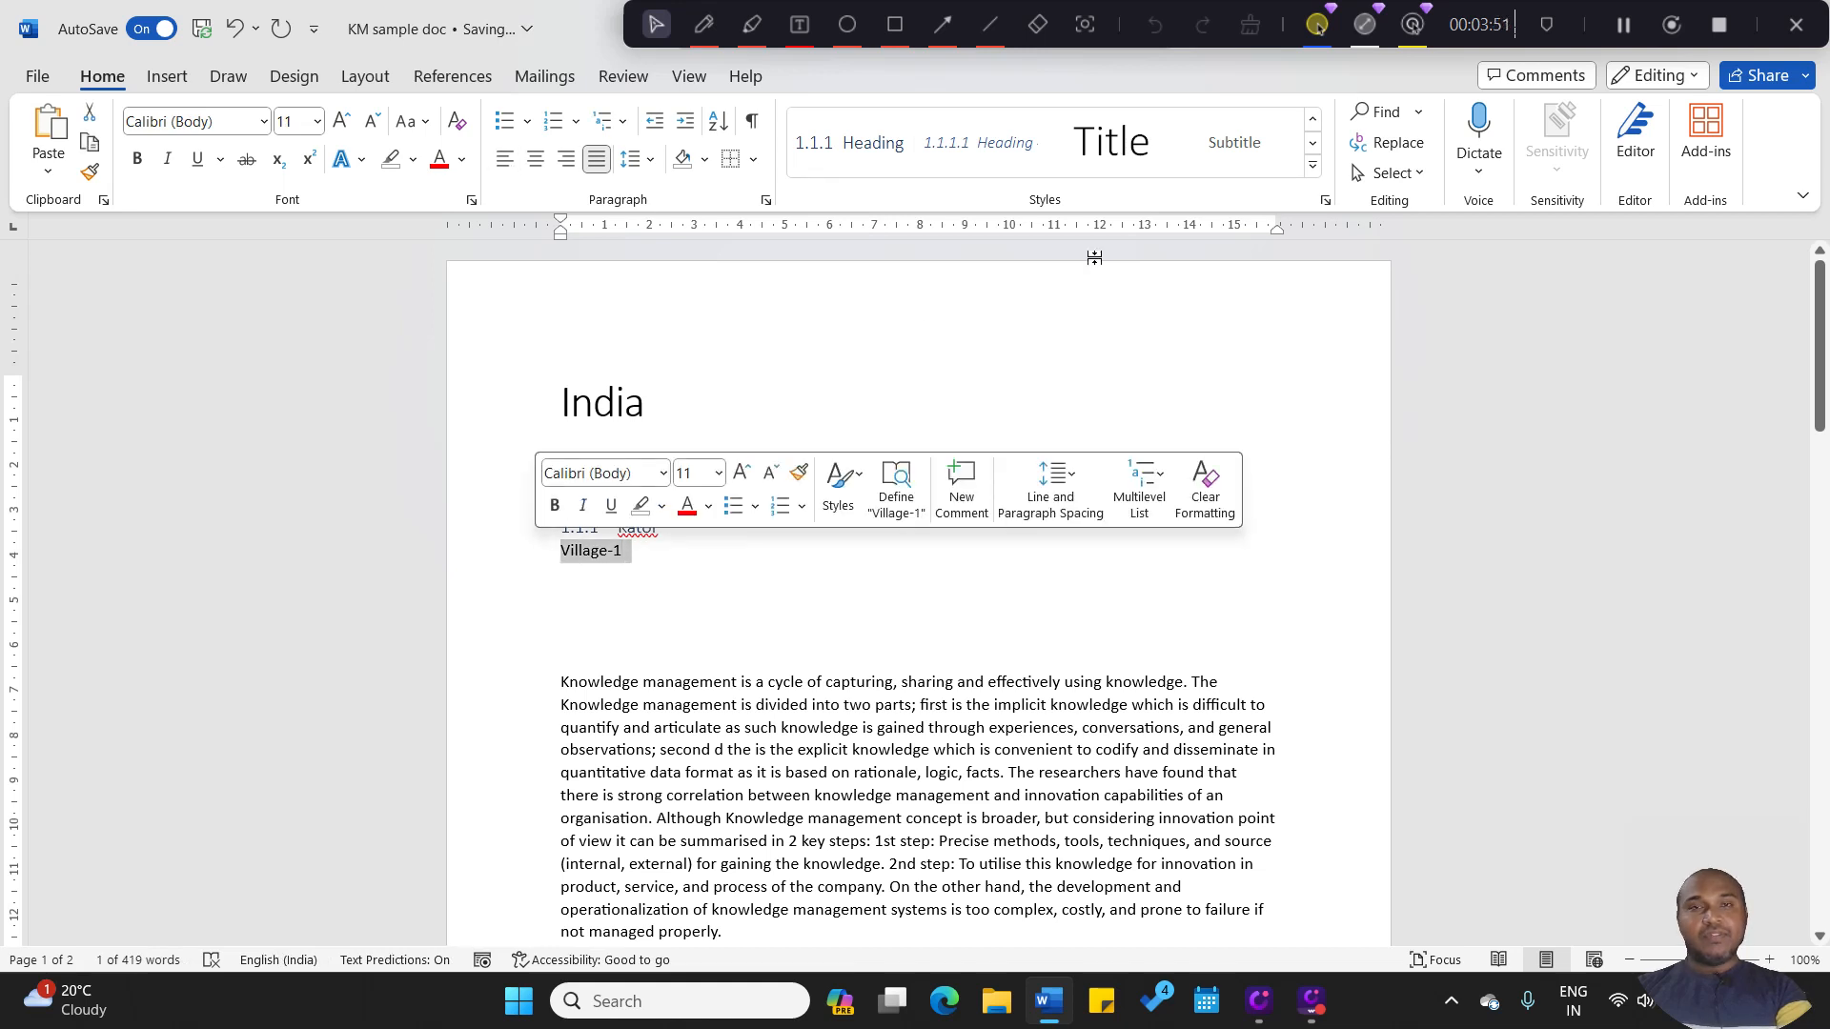
click(979, 140)
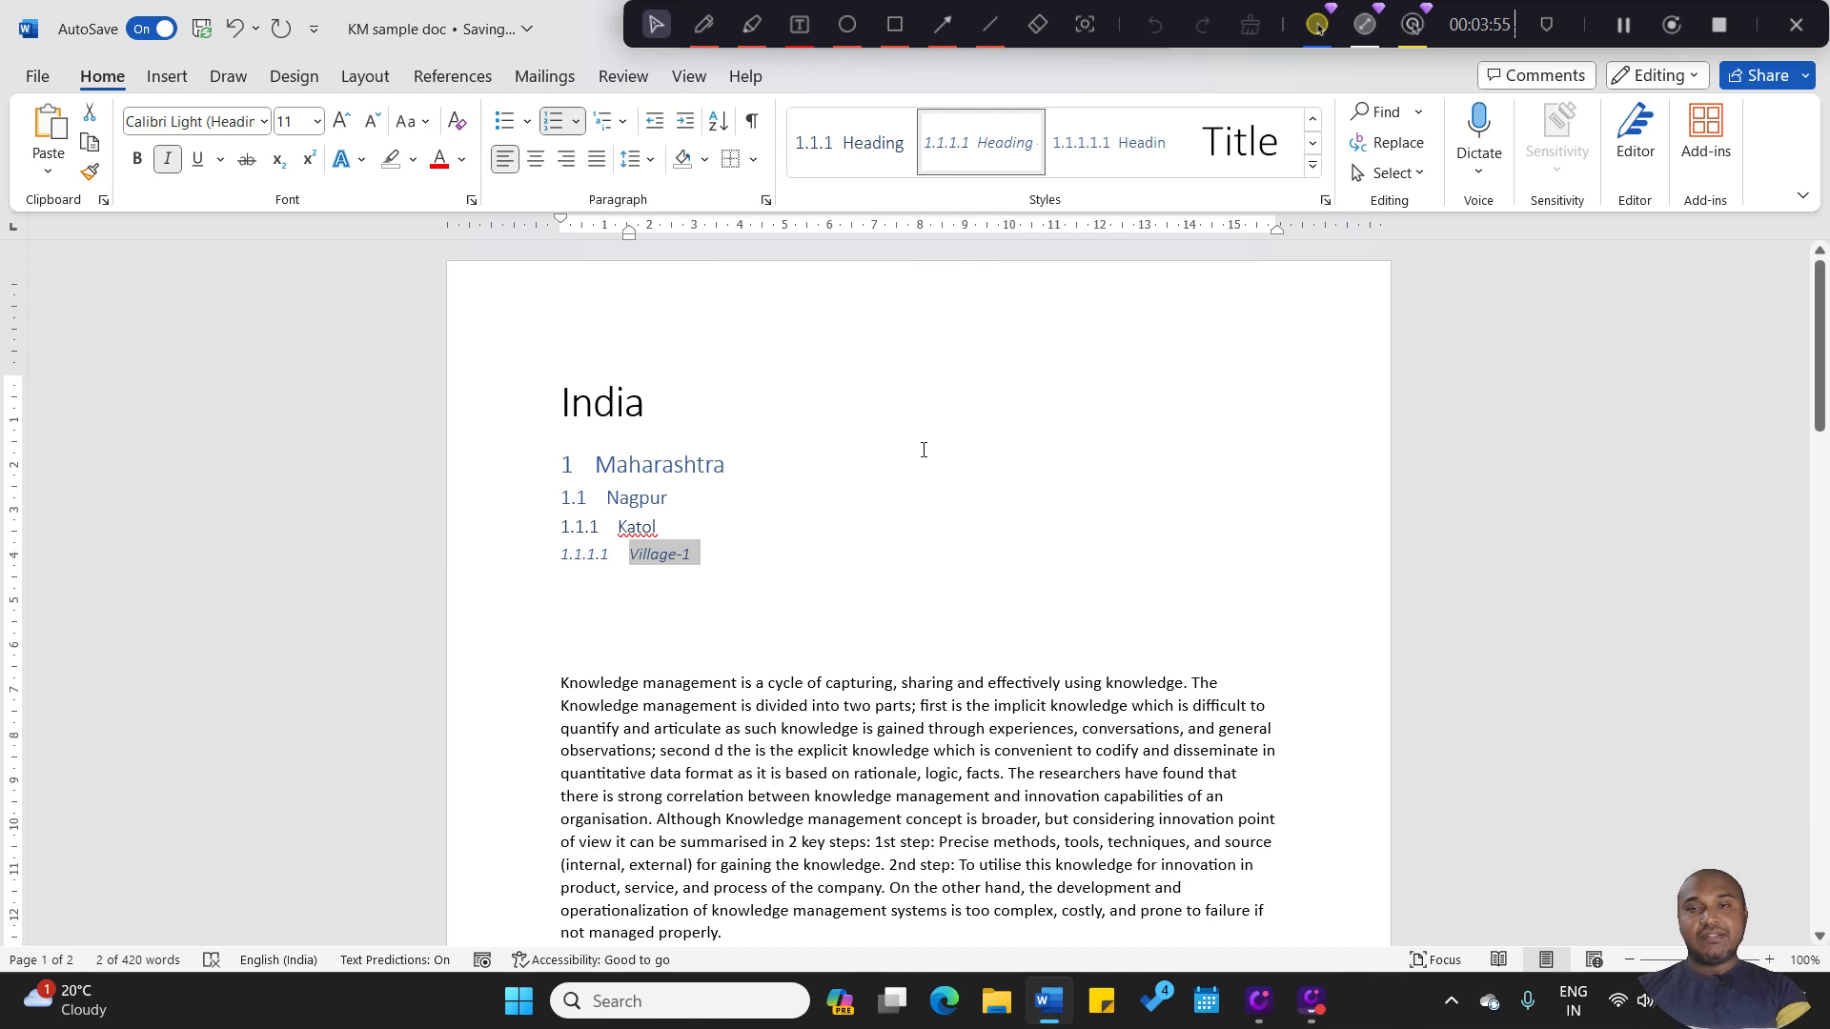
Collapse and expand the Maharashtra heading several times to examine how its nested content folds, ending with it expanded
click(808, 525)
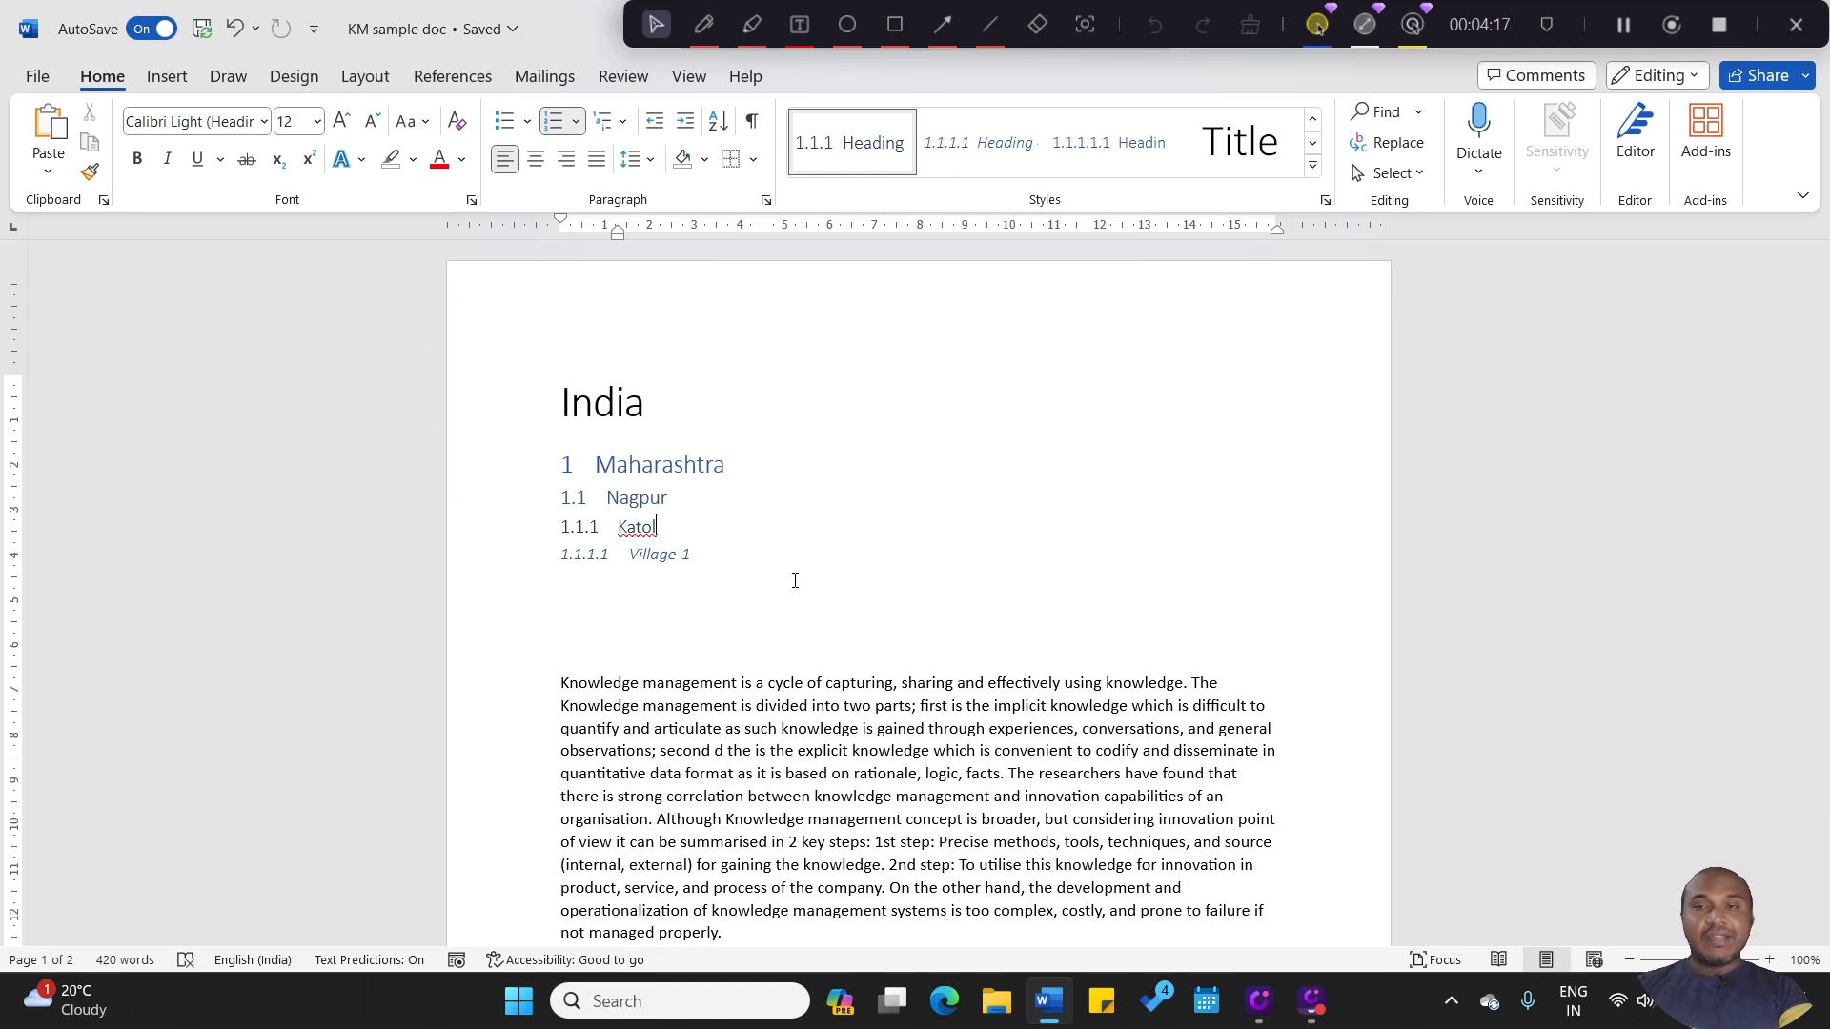
click(698, 570)
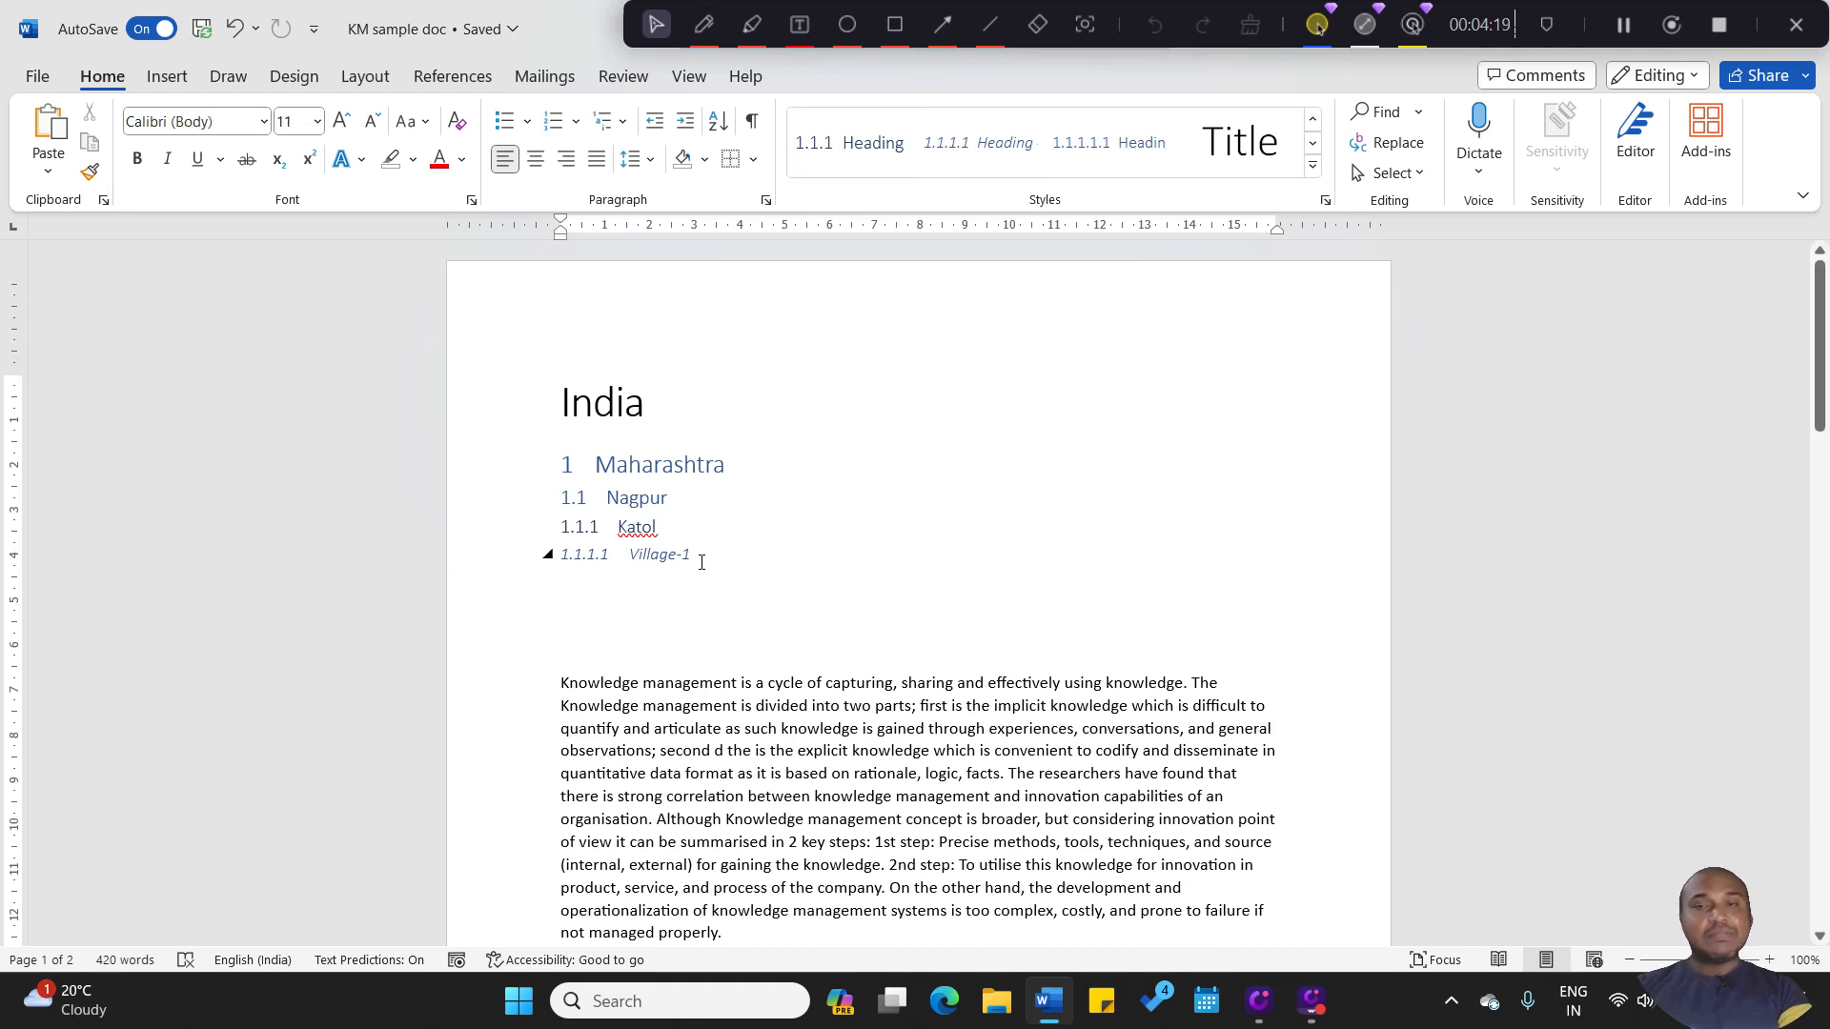
click(598, 463)
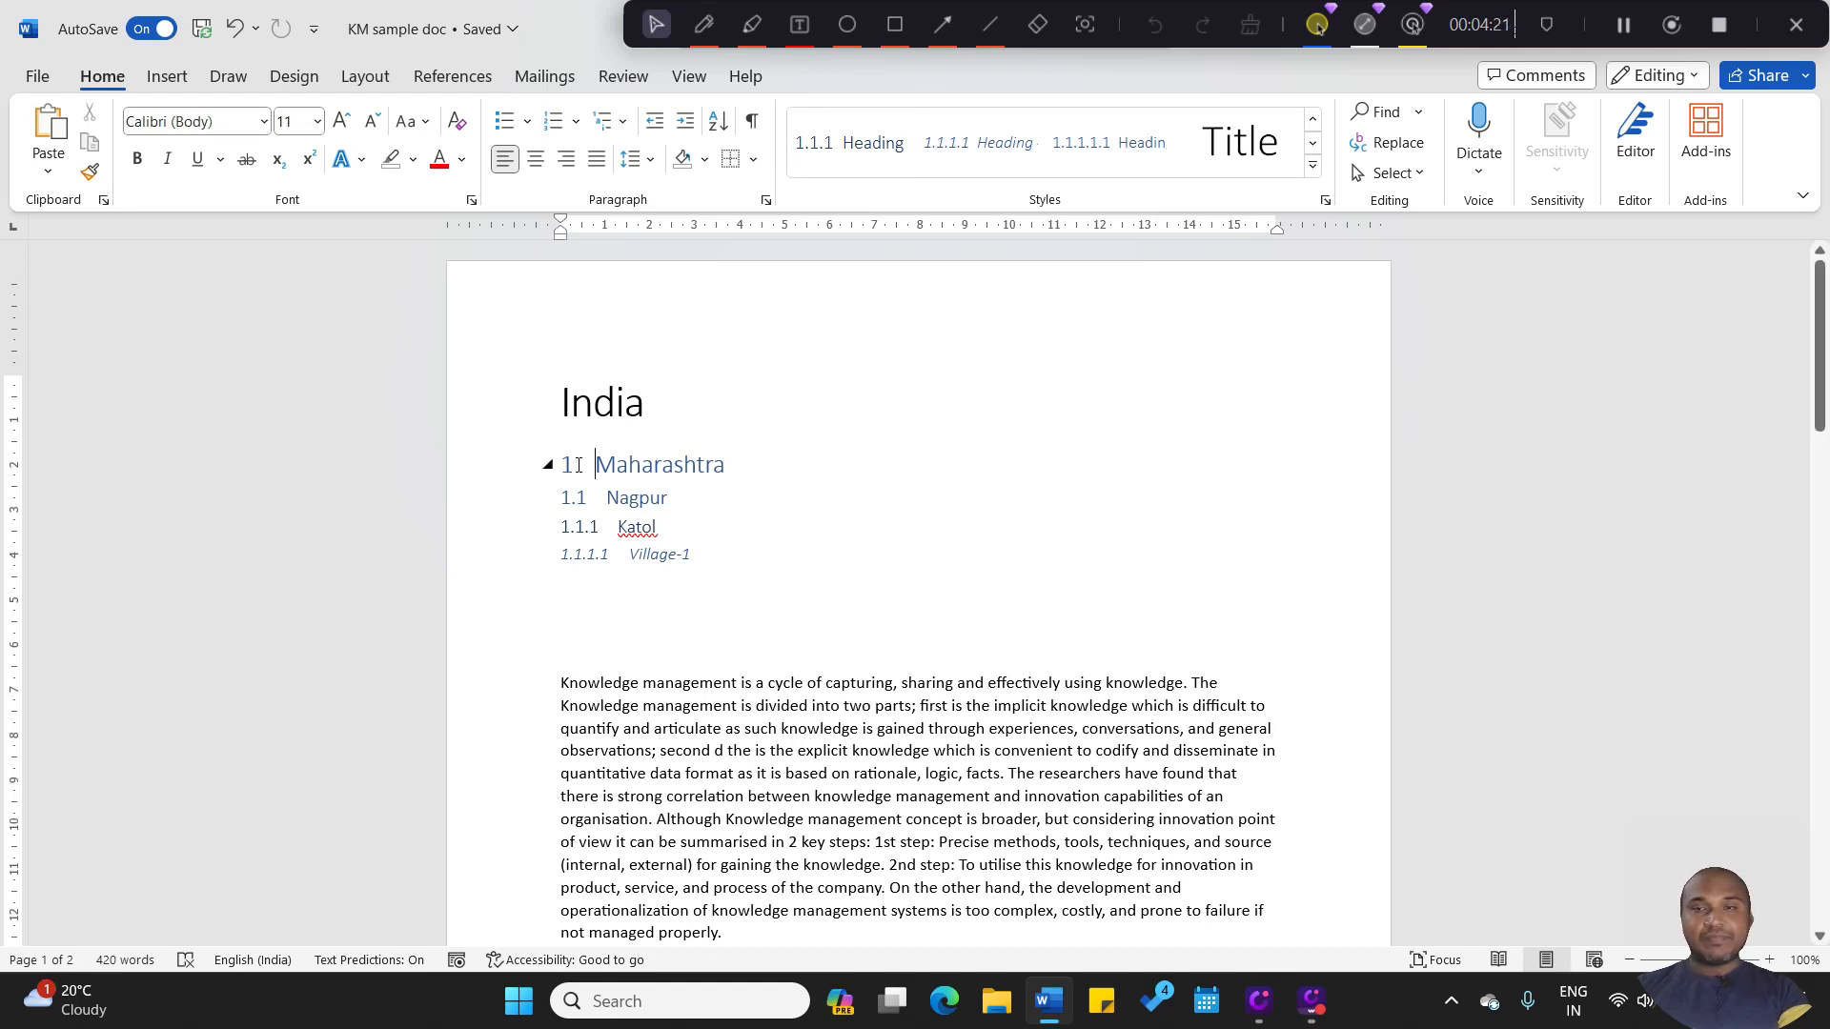
click(567, 465)
click(547, 469)
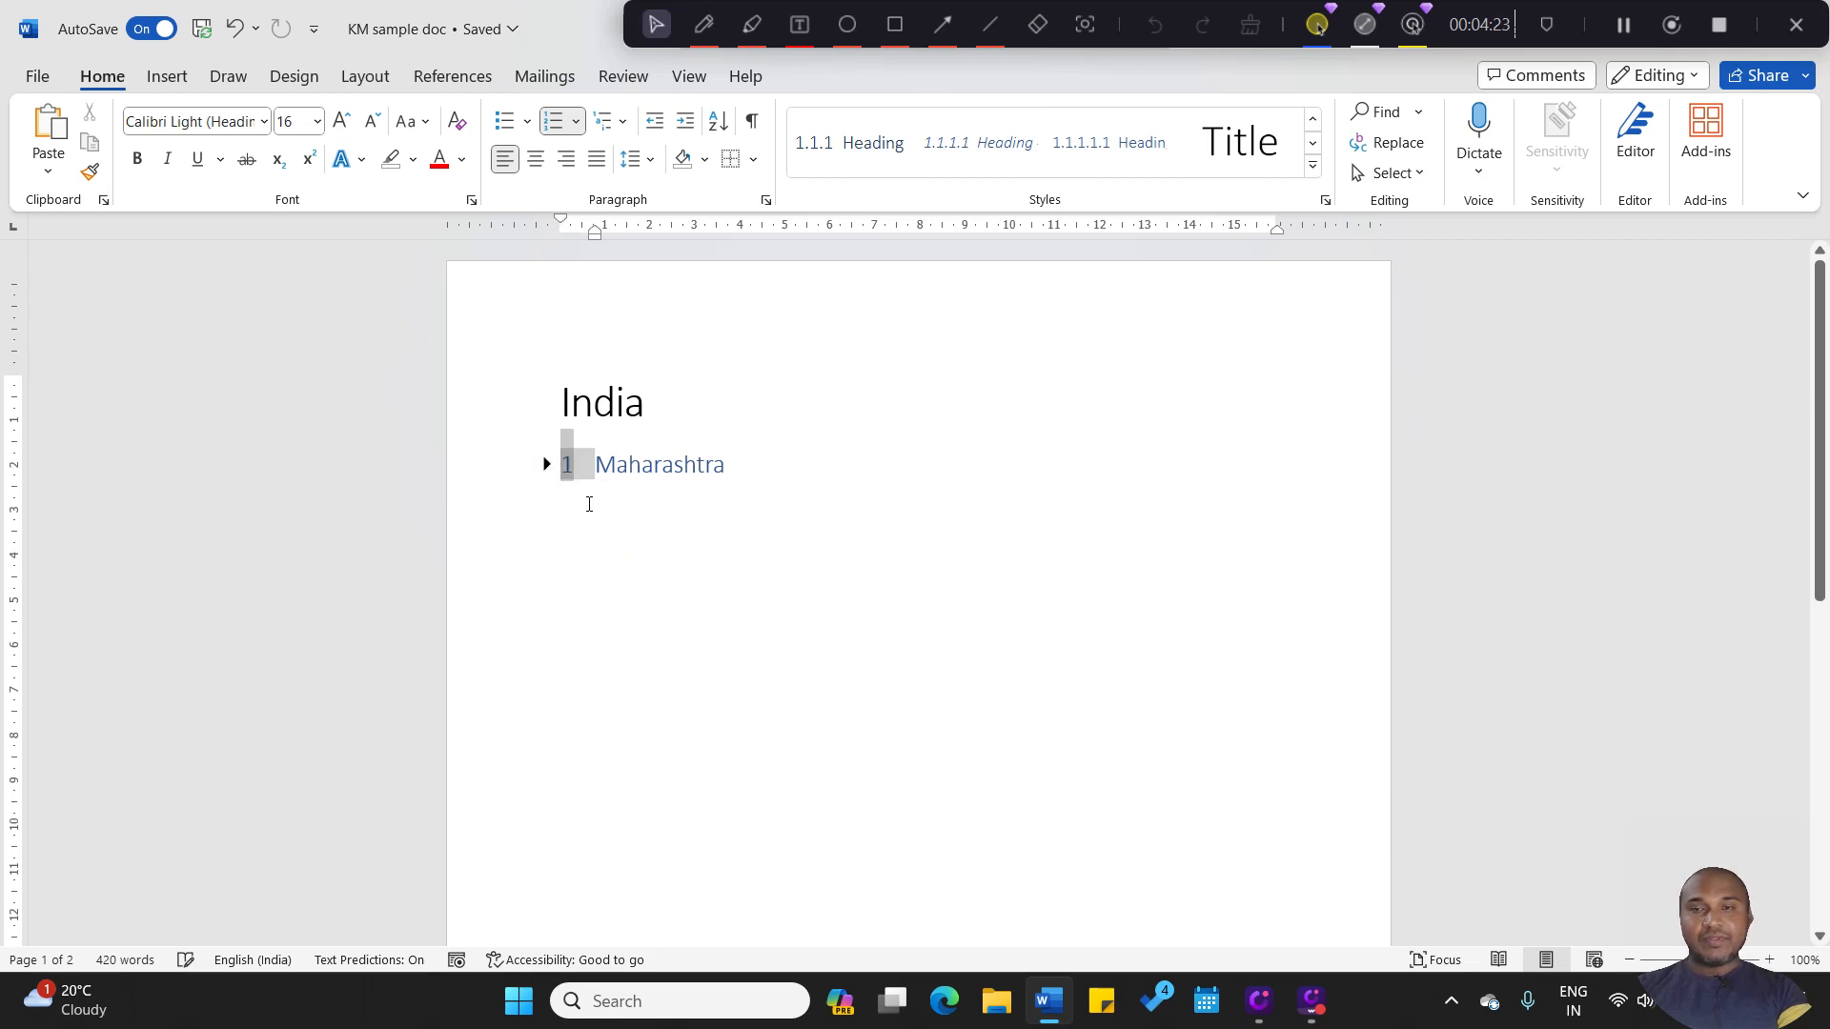
click(536, 483)
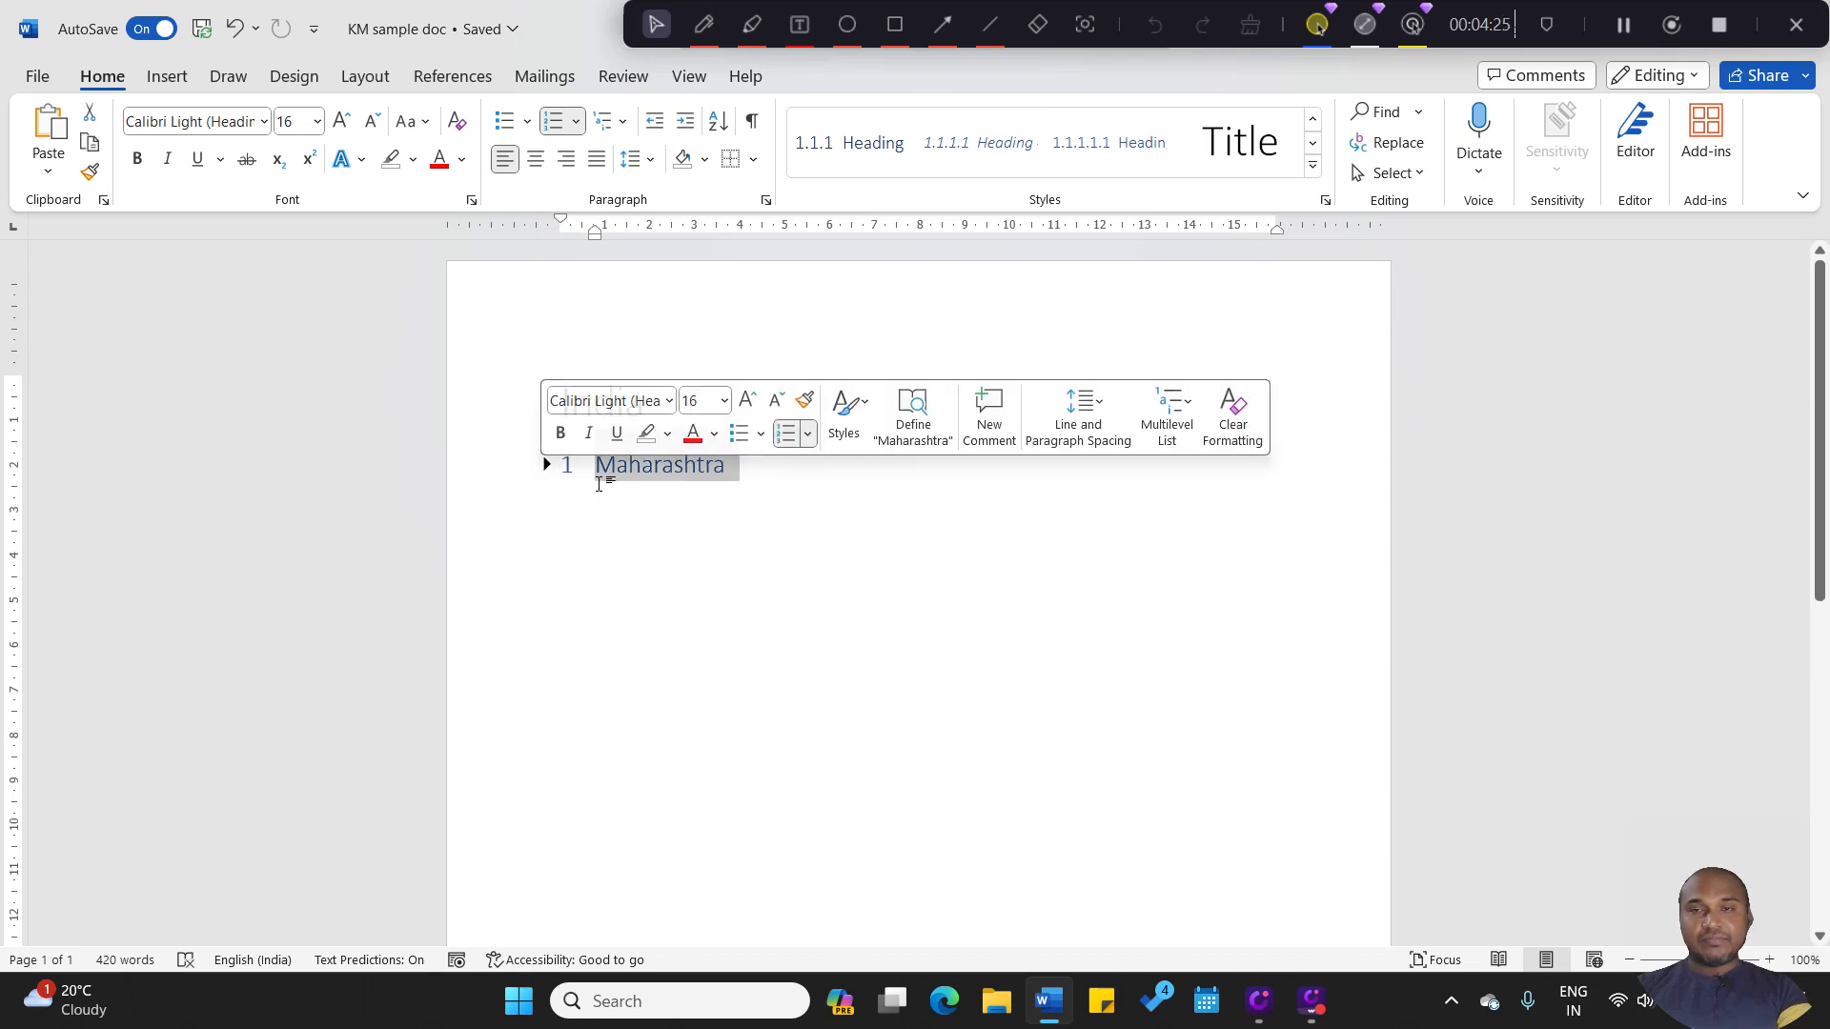
click(547, 464)
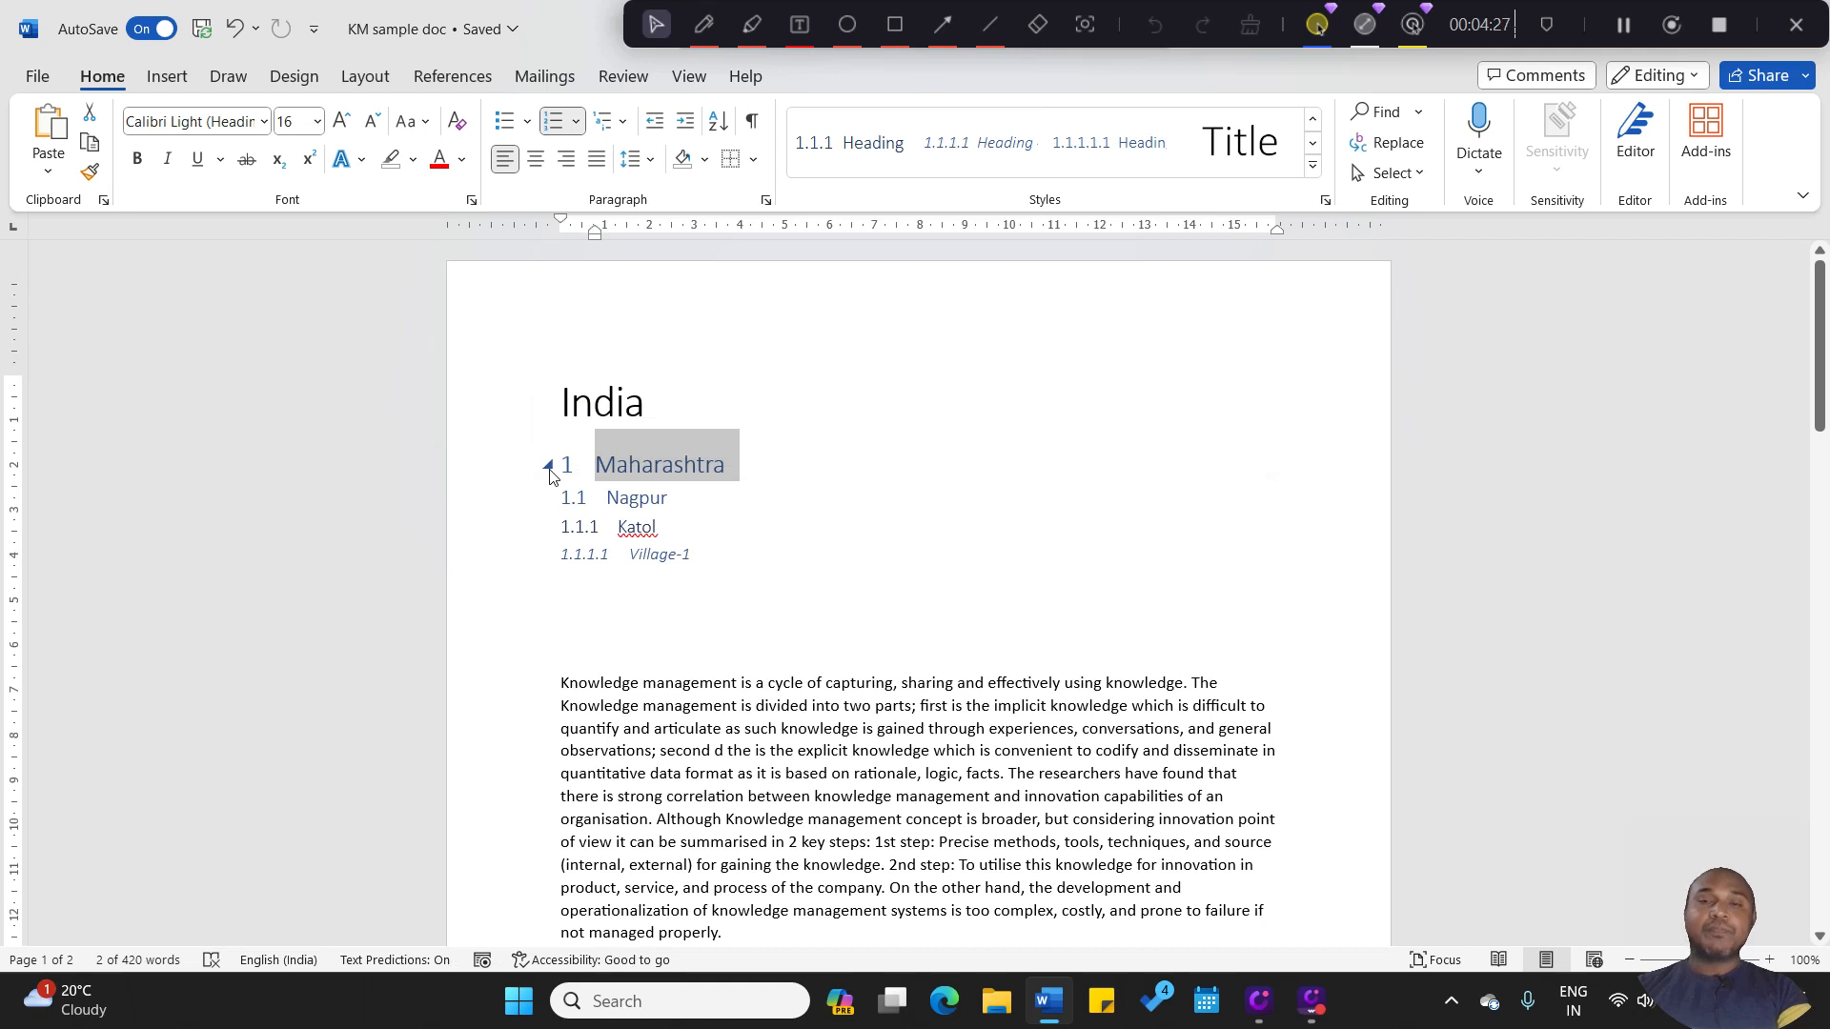
click(549, 471)
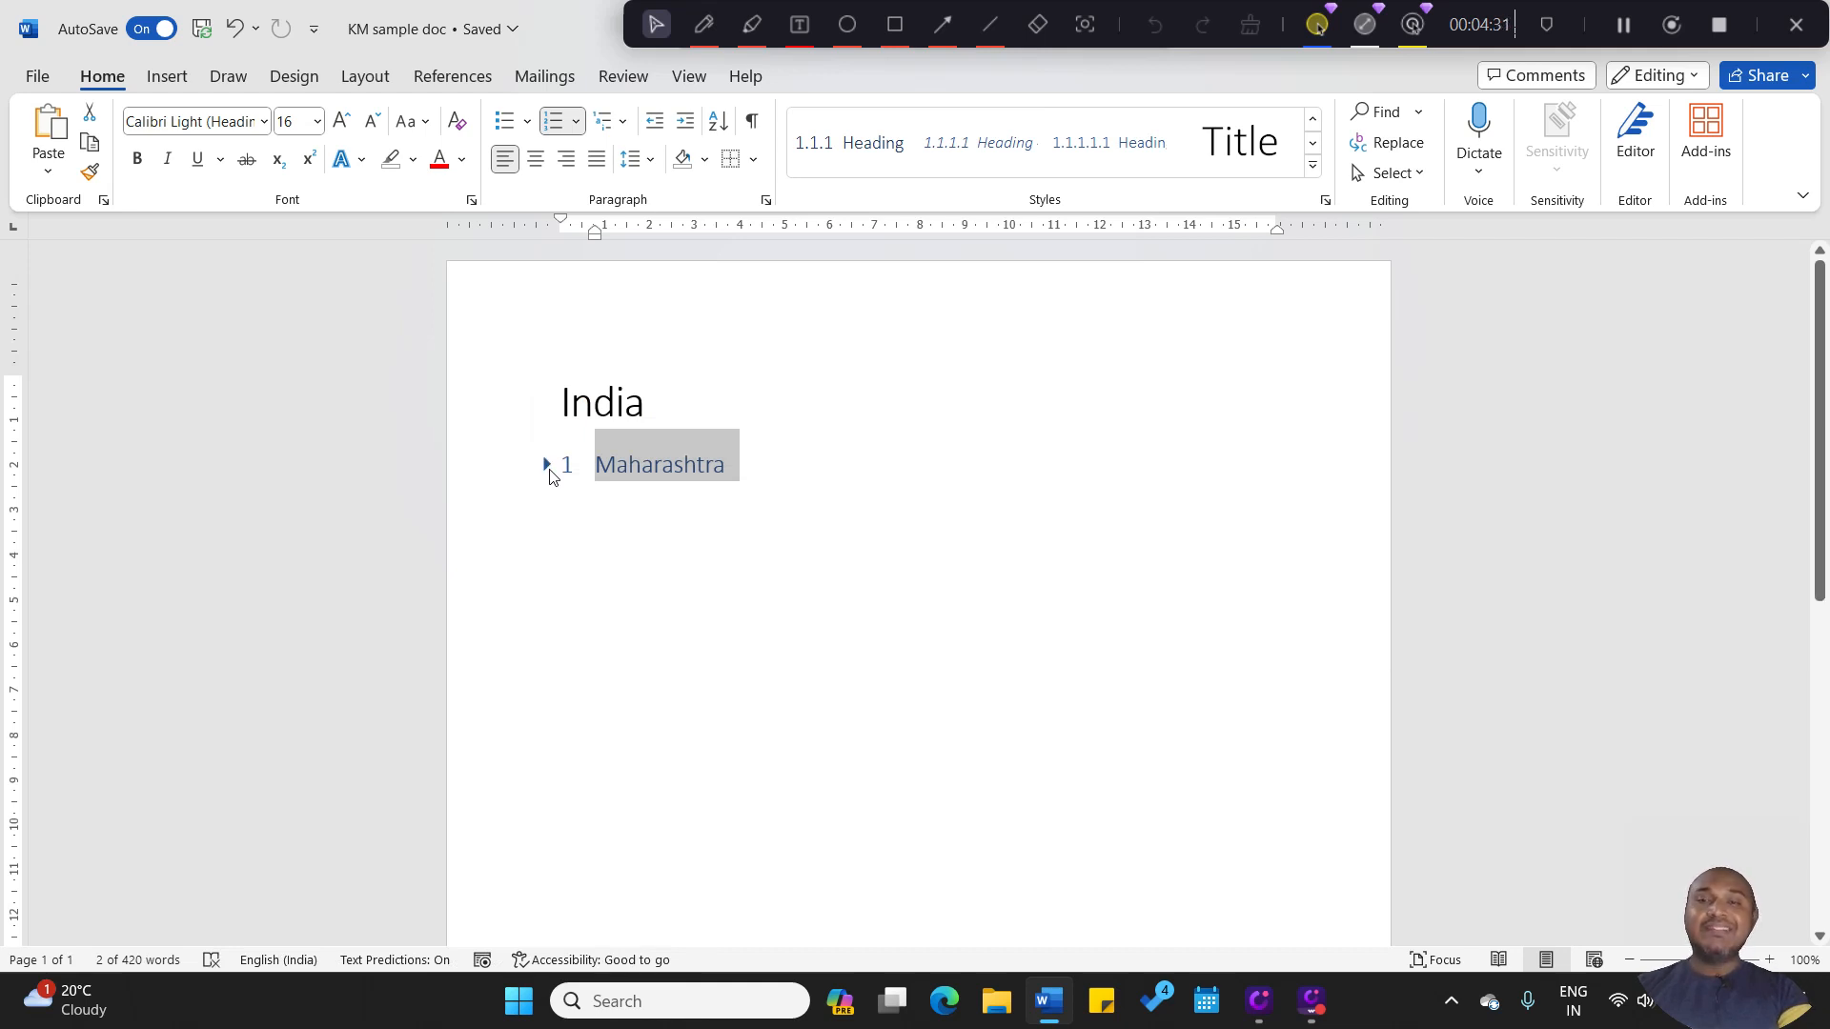
click(549, 470)
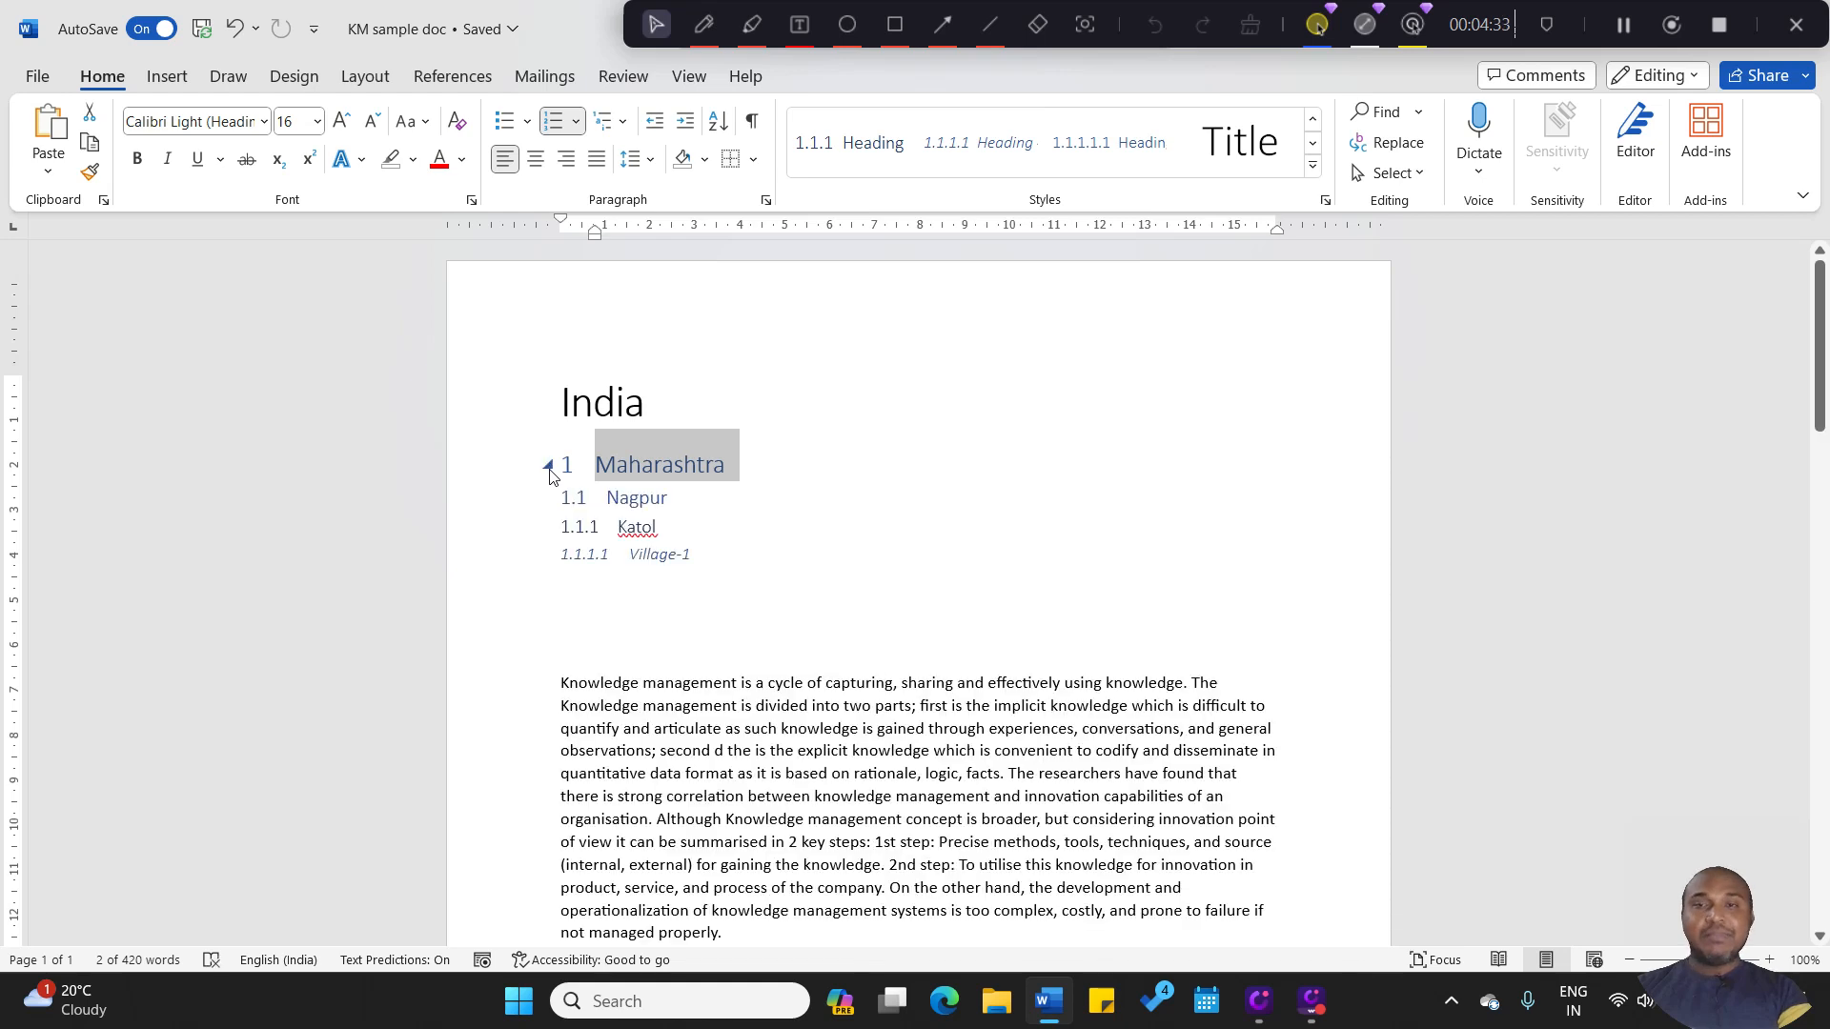
click(649, 496)
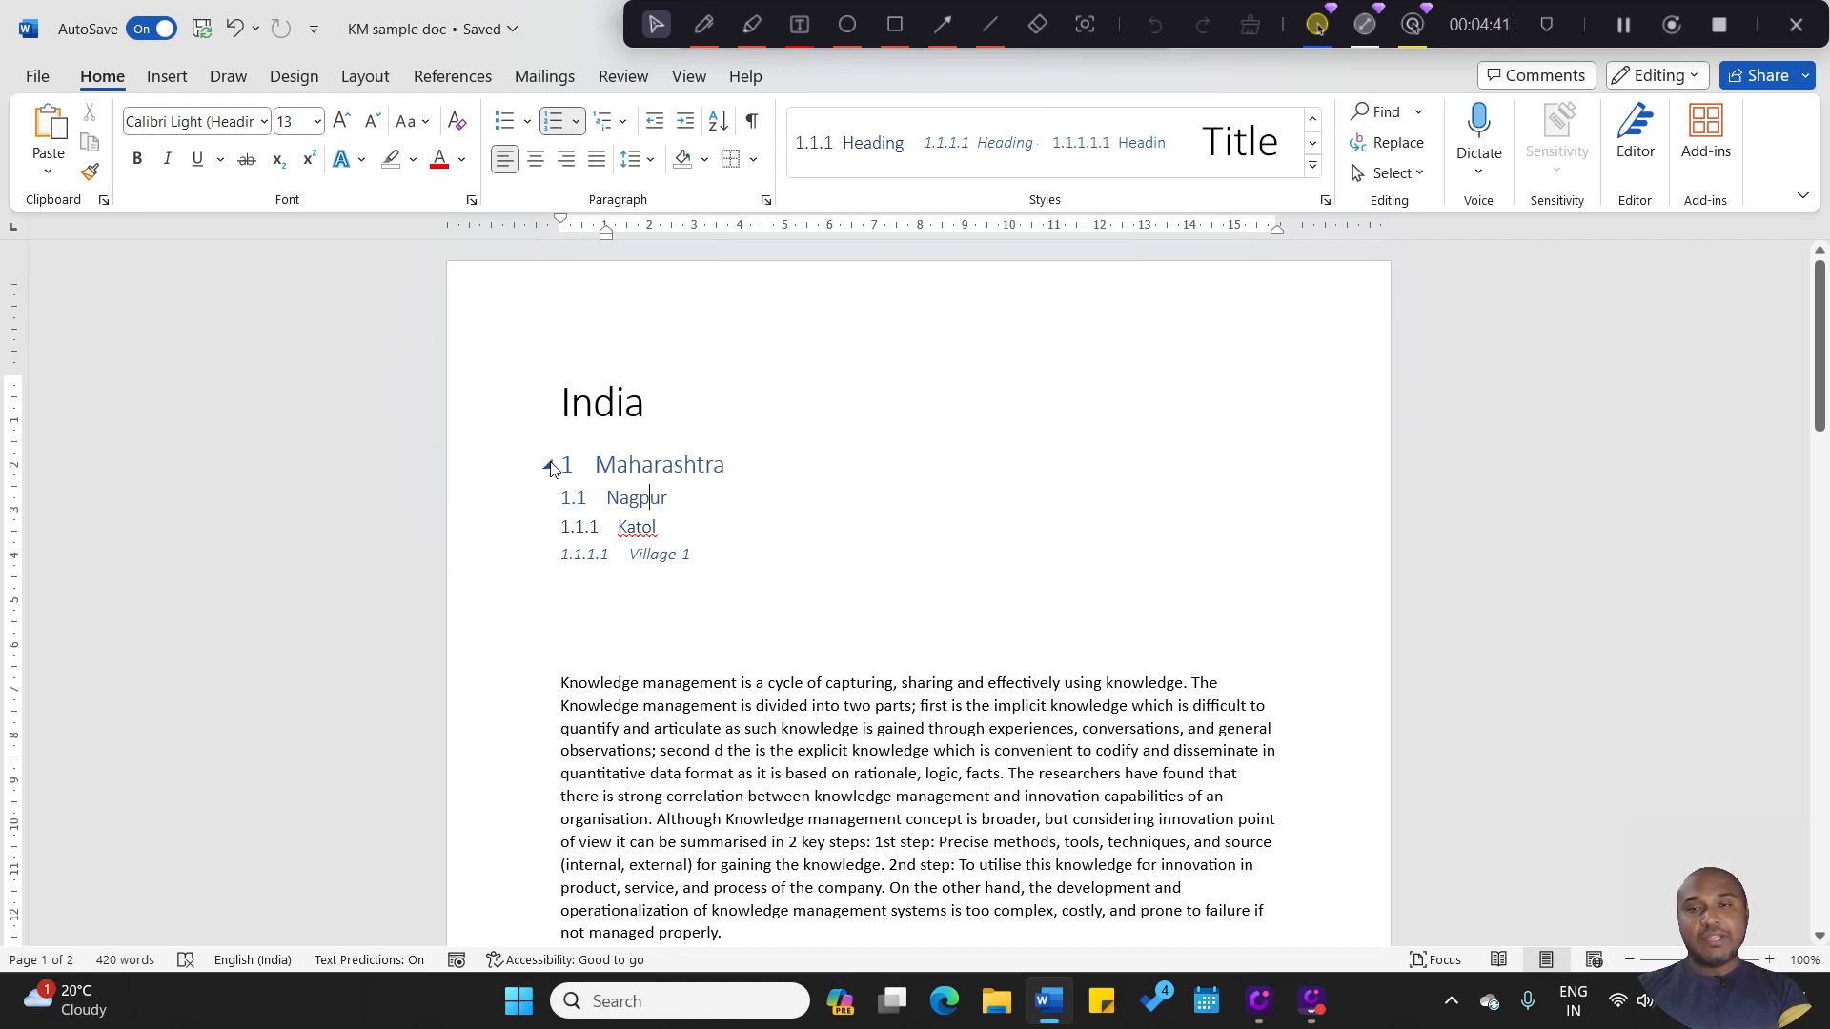
click(550, 466)
click(767, 484)
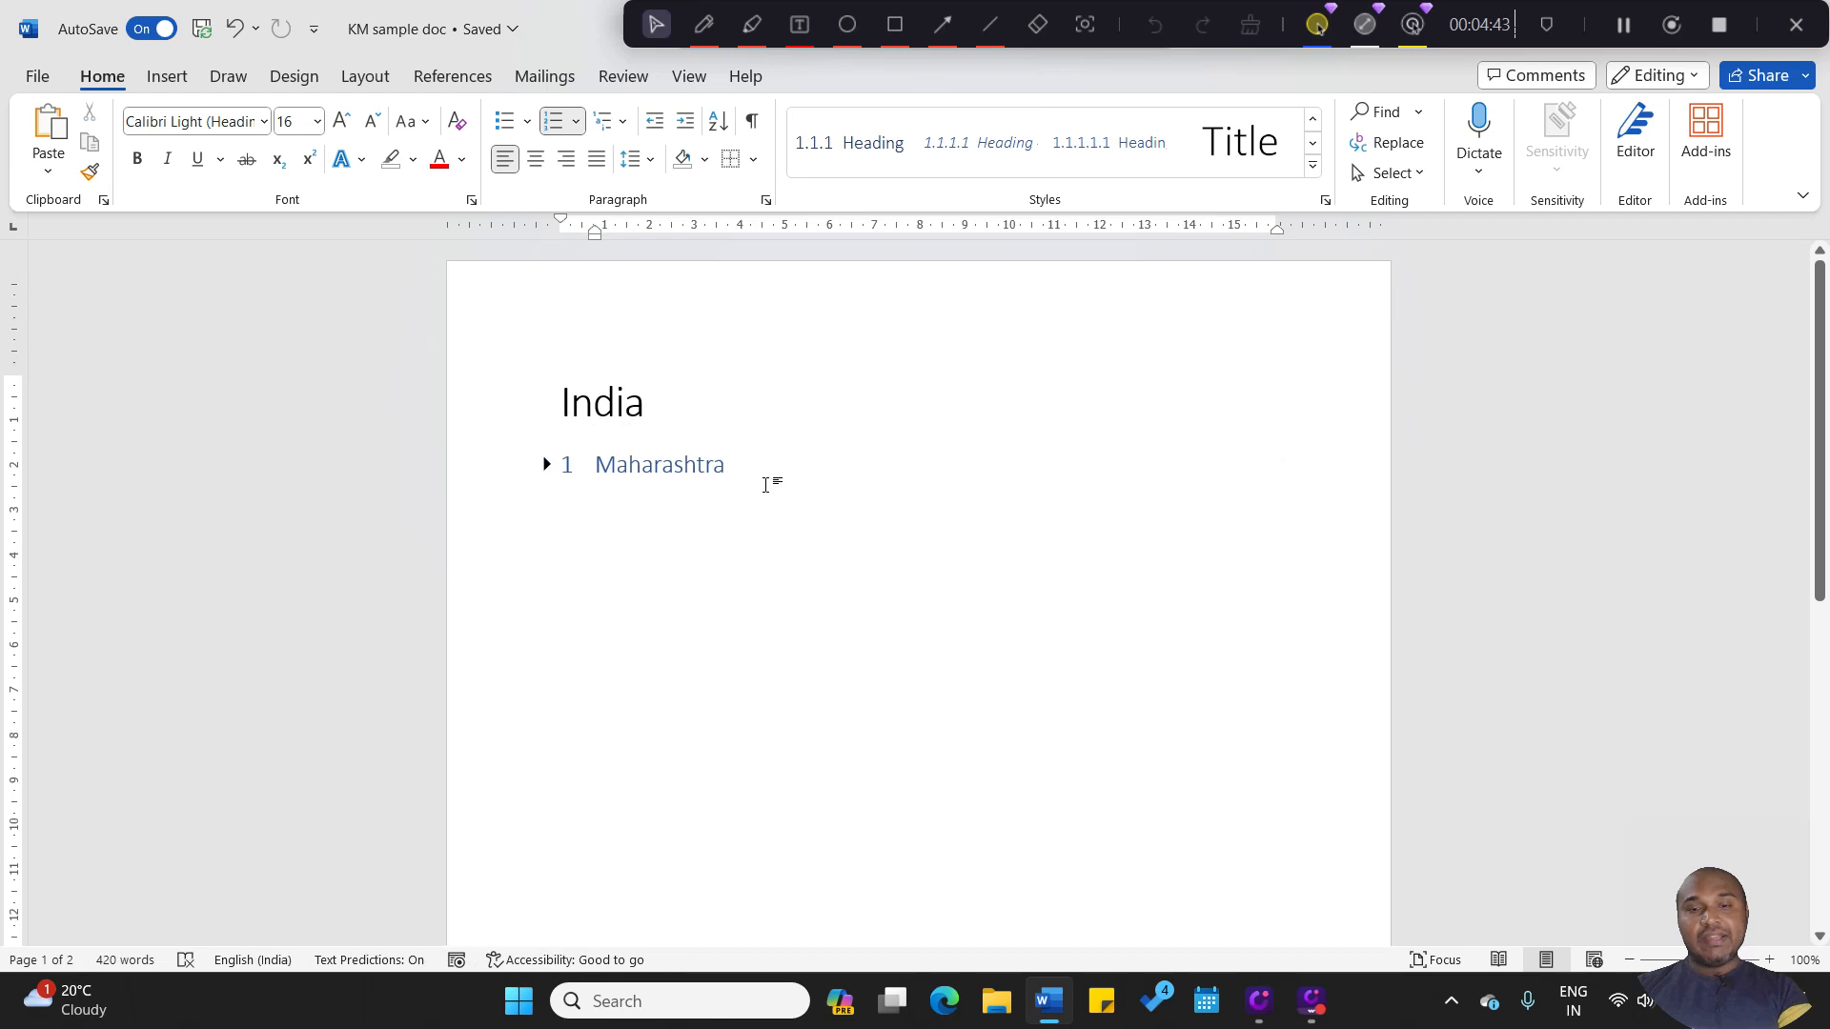
key(Return)
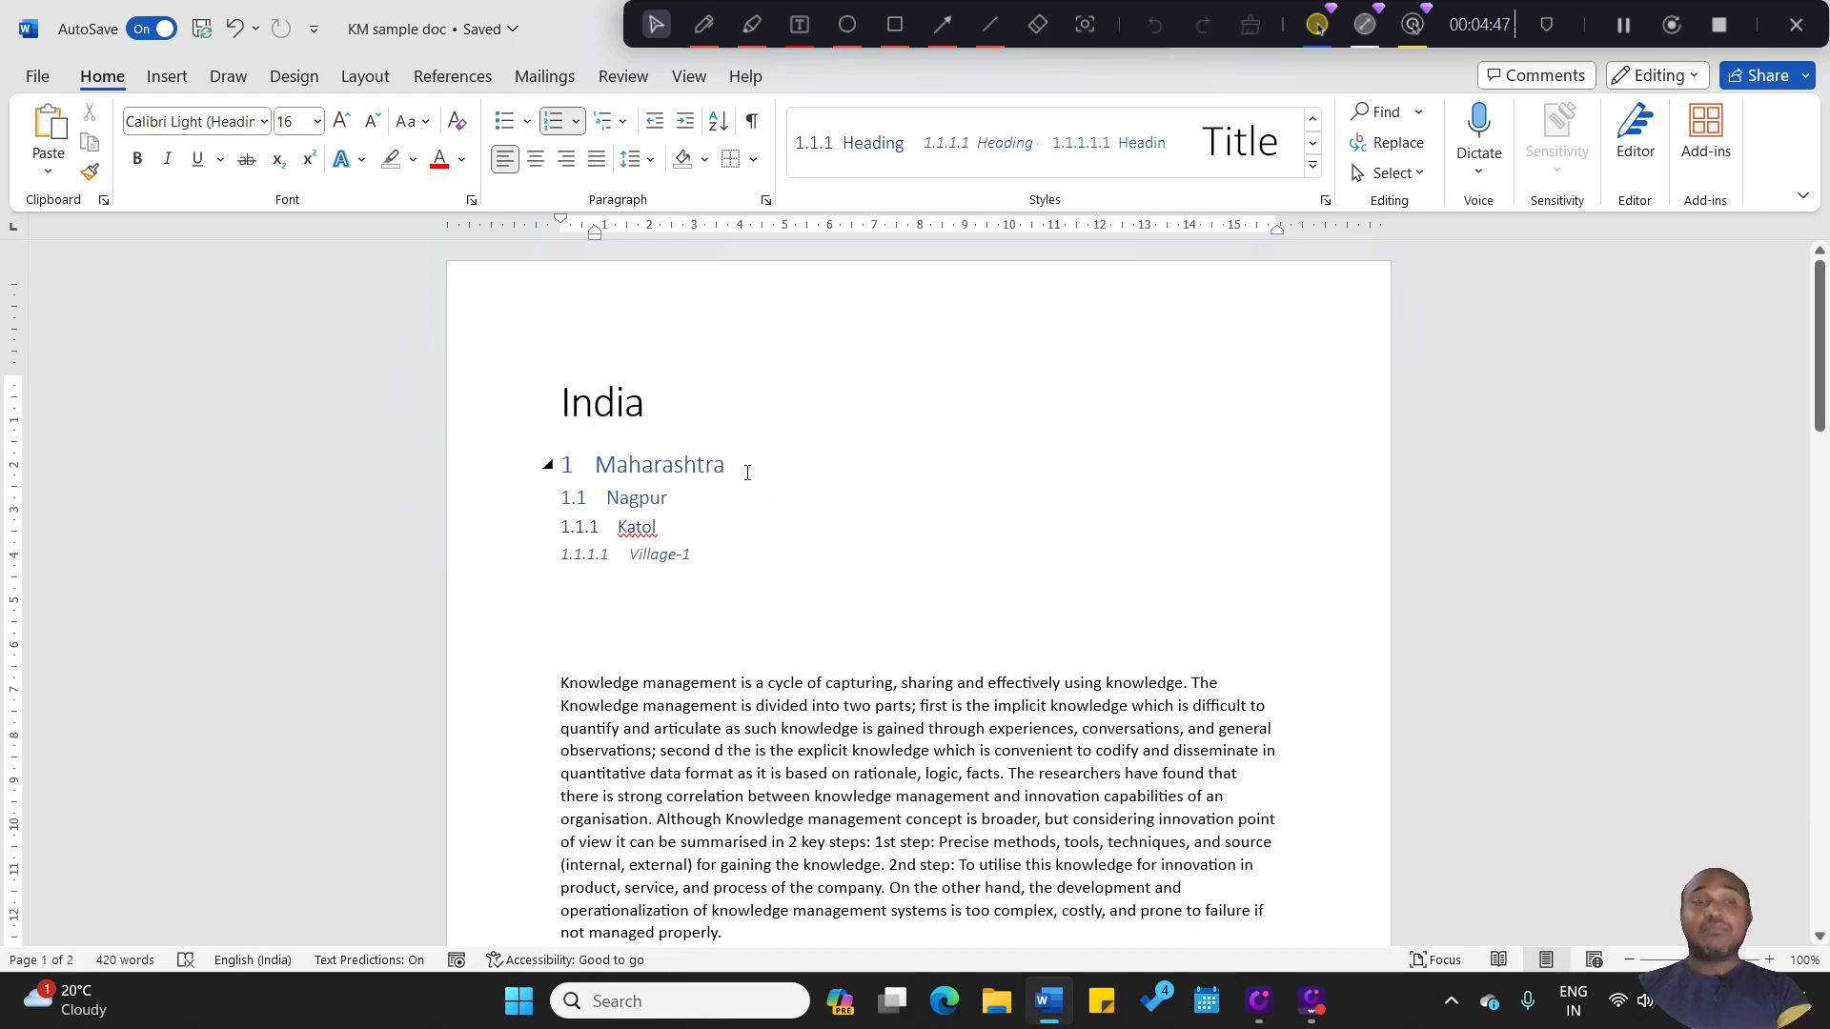
Copy the Maharashtra heading onto a new line below Village-1 and replace the copy's text with Karnataka
drag(747, 473, 543, 465)
key(ctrl+c)
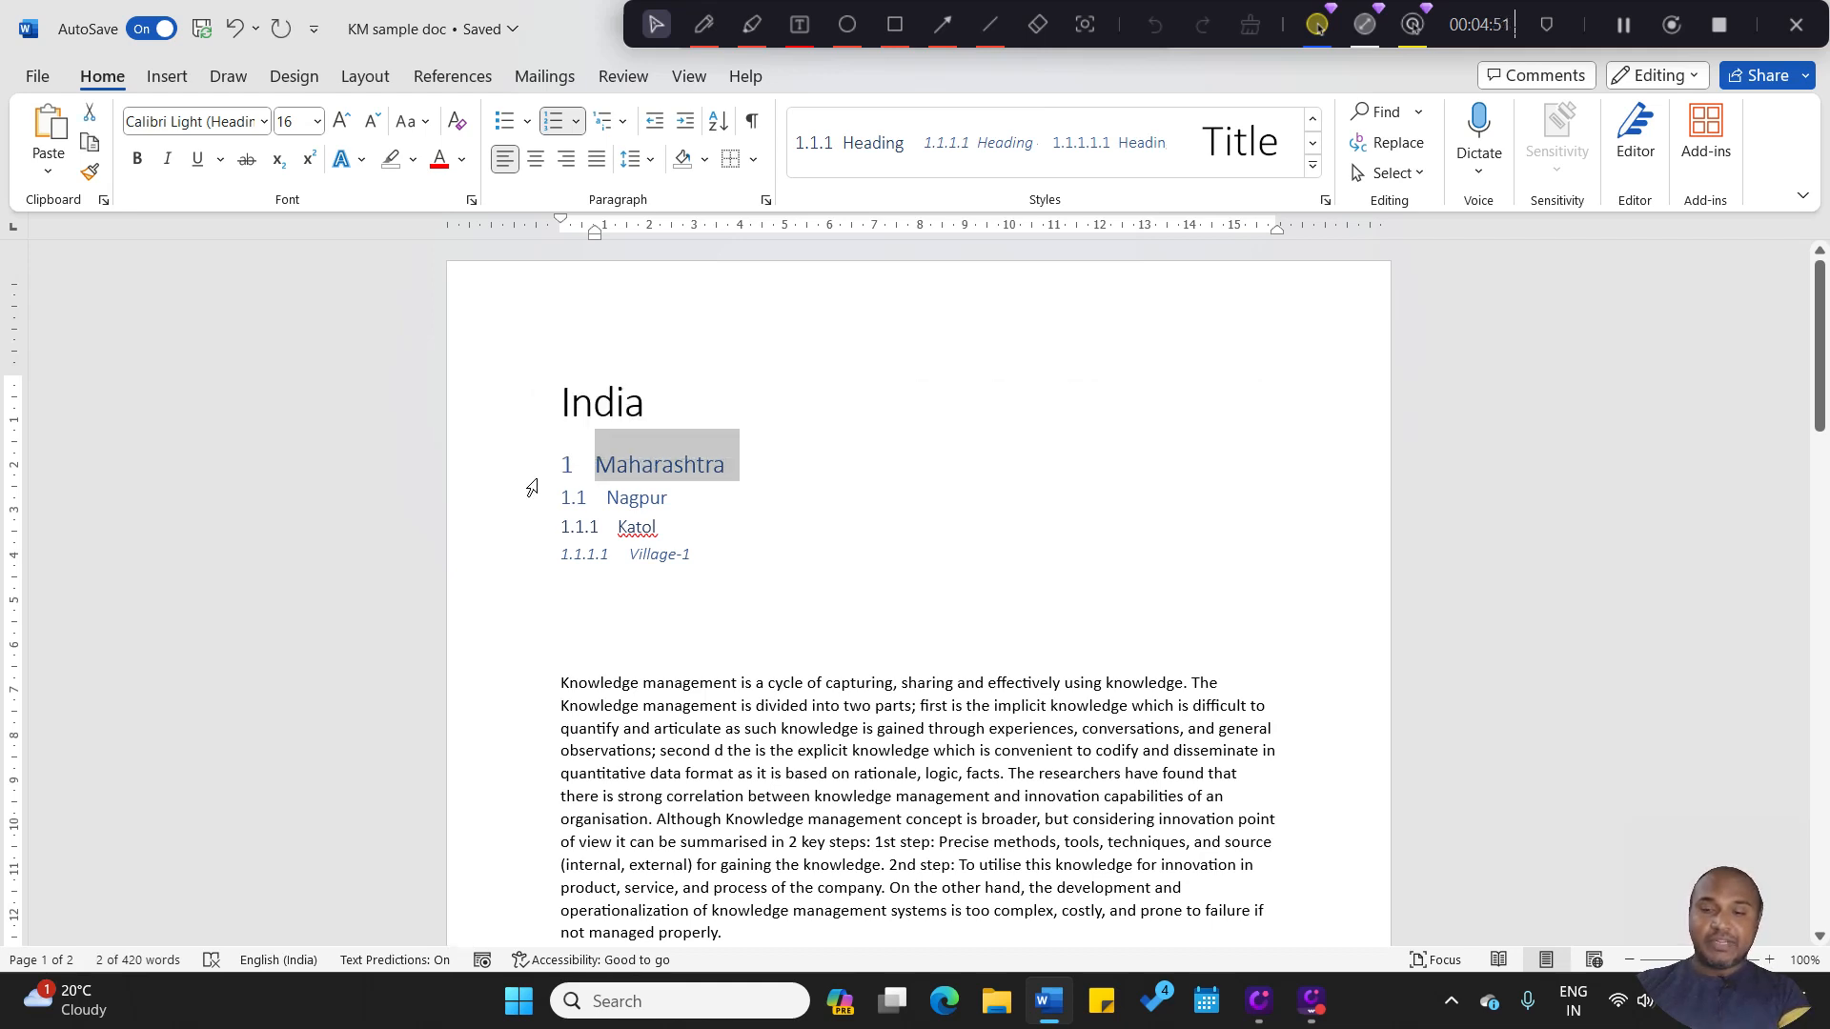
click(636, 590)
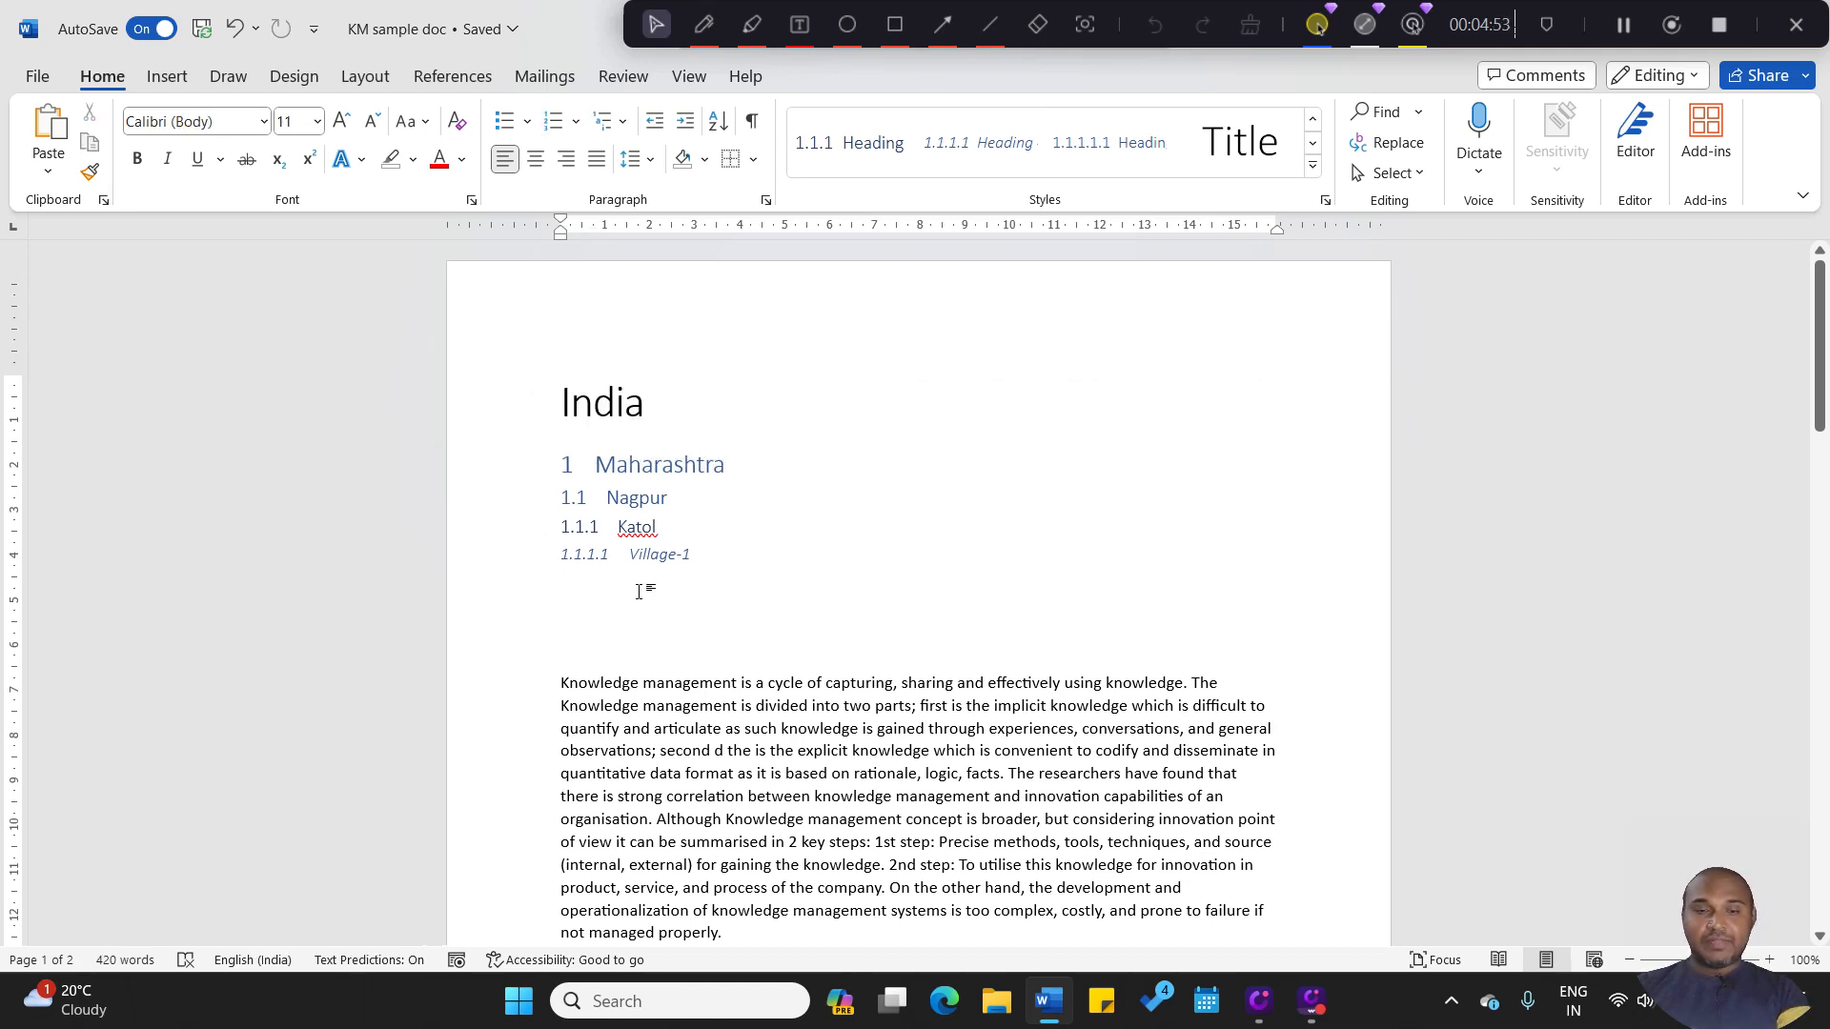
key(Return)
key(ctrl+v)
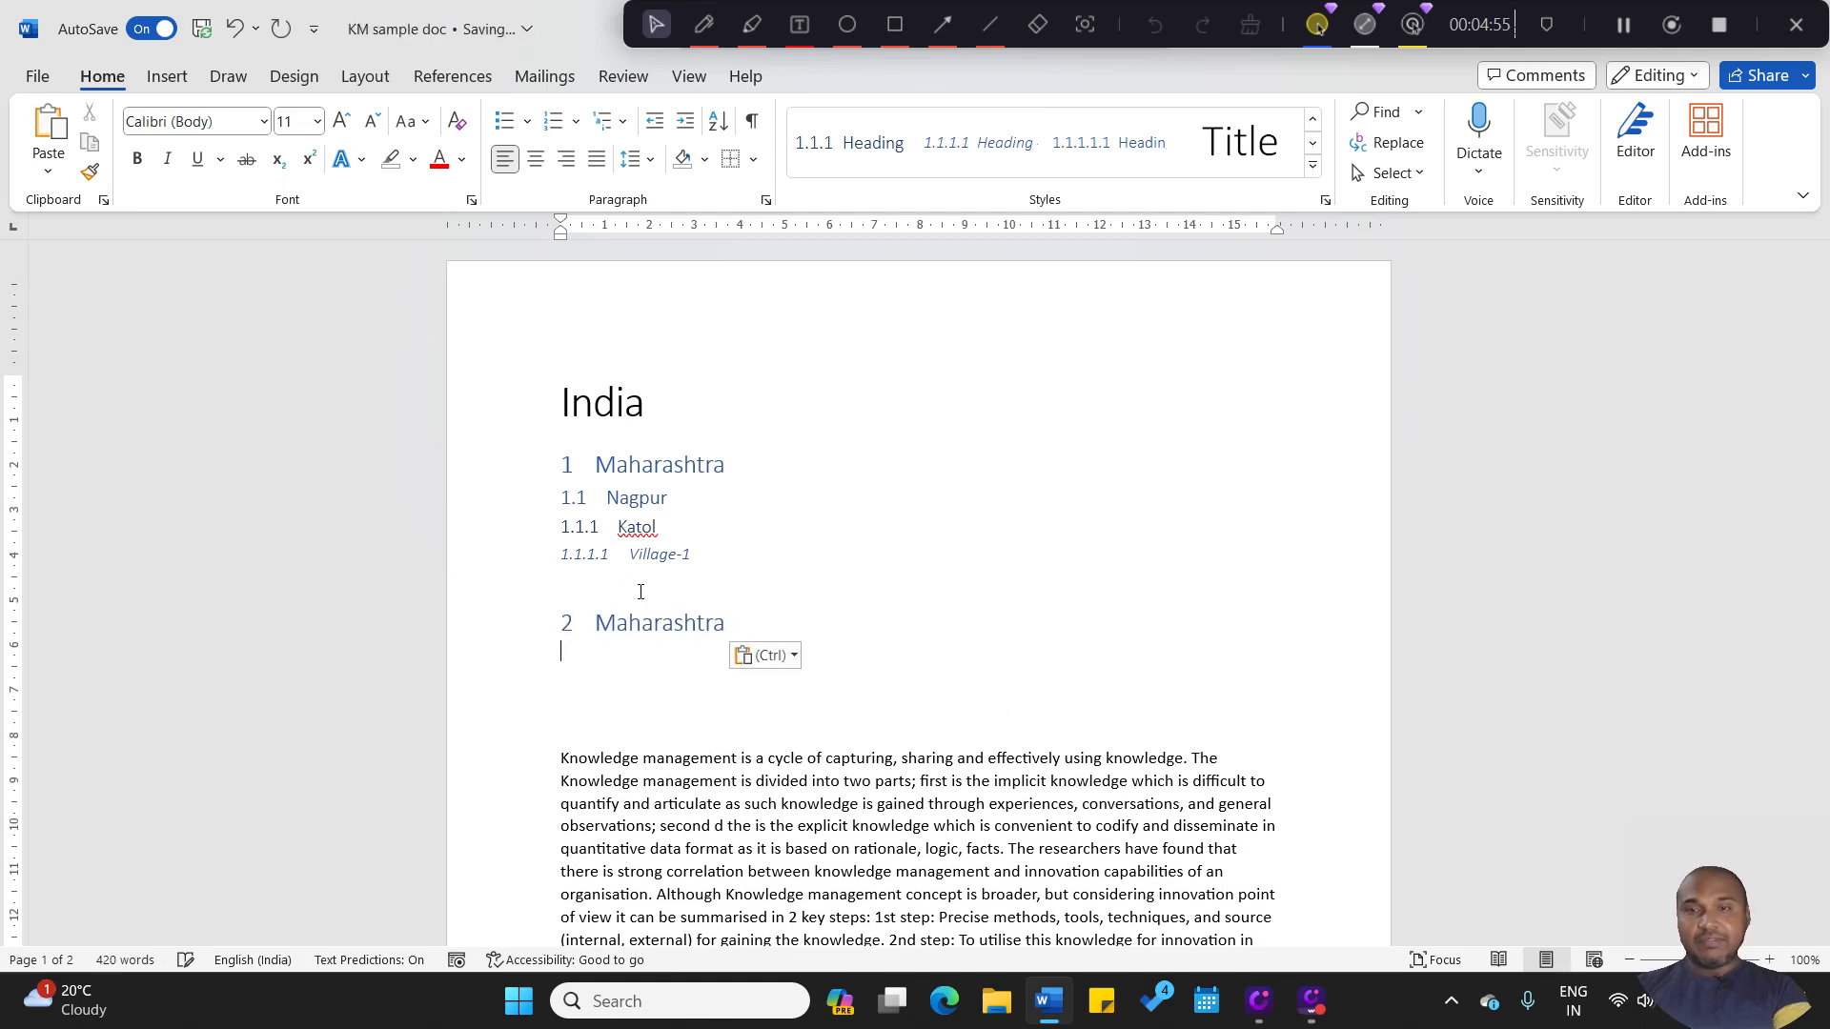
double_click(633, 622)
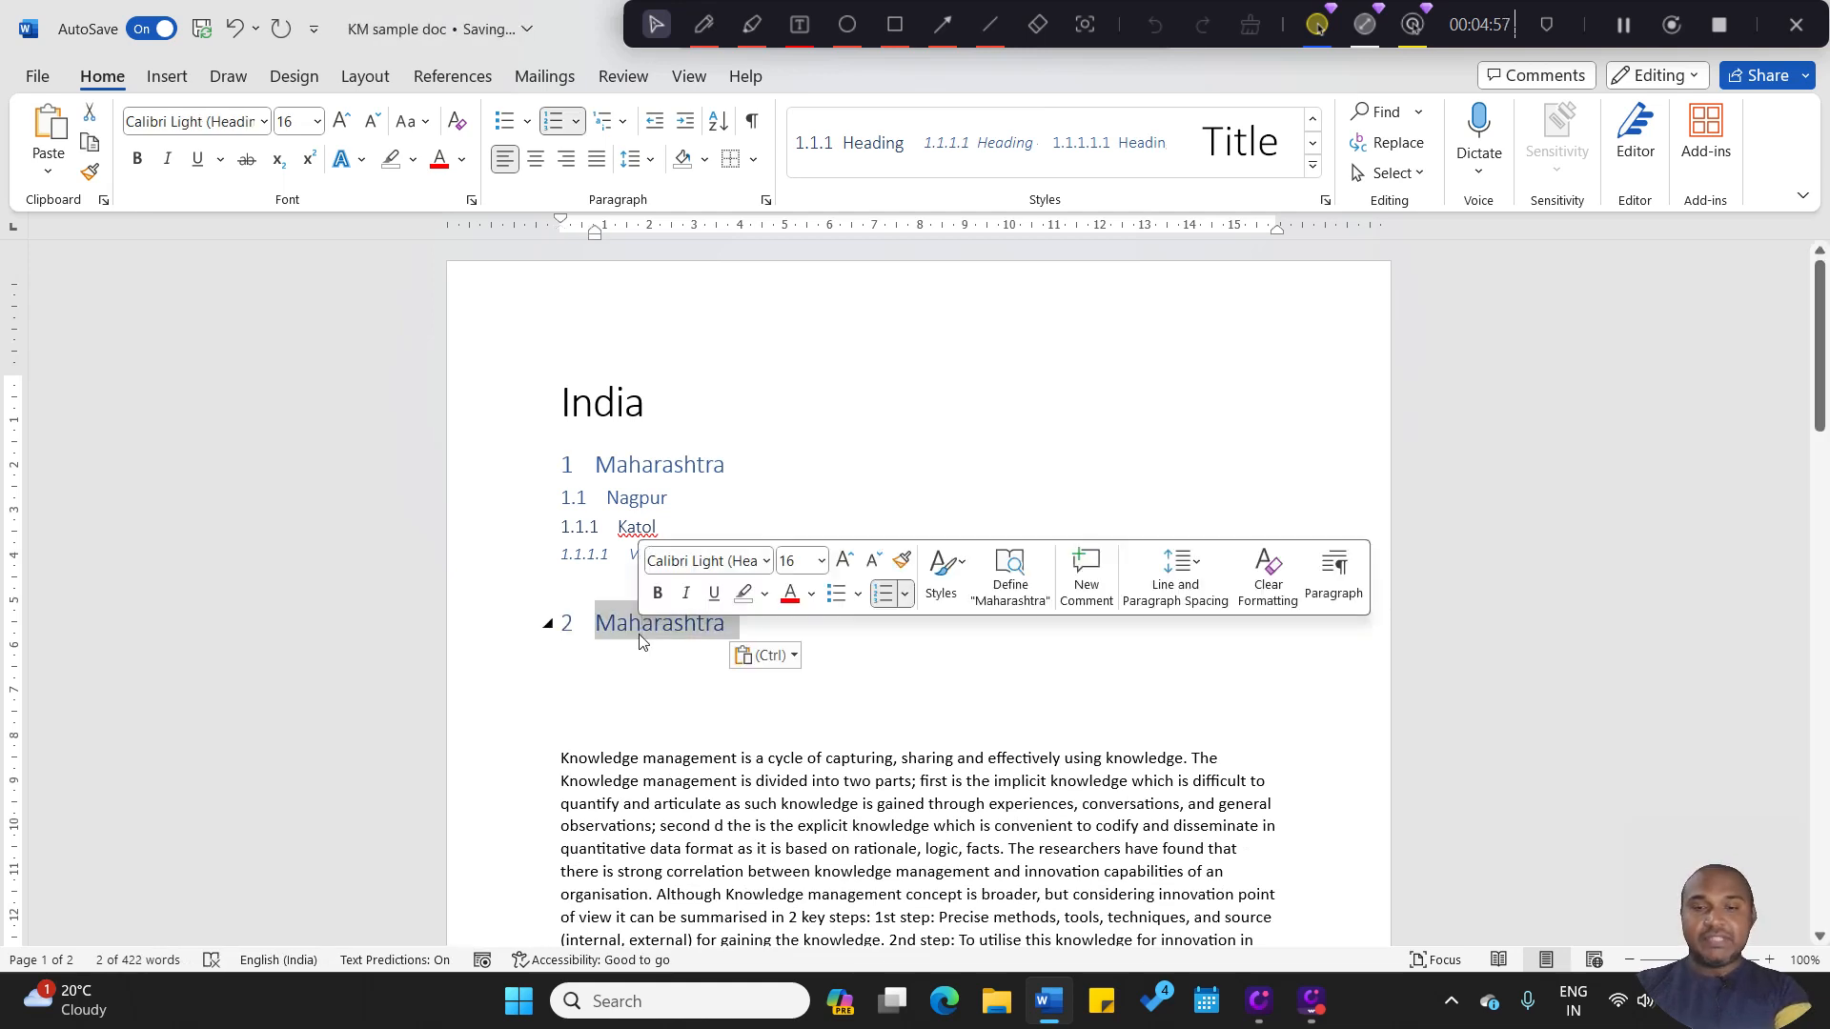
text(Karnataka)
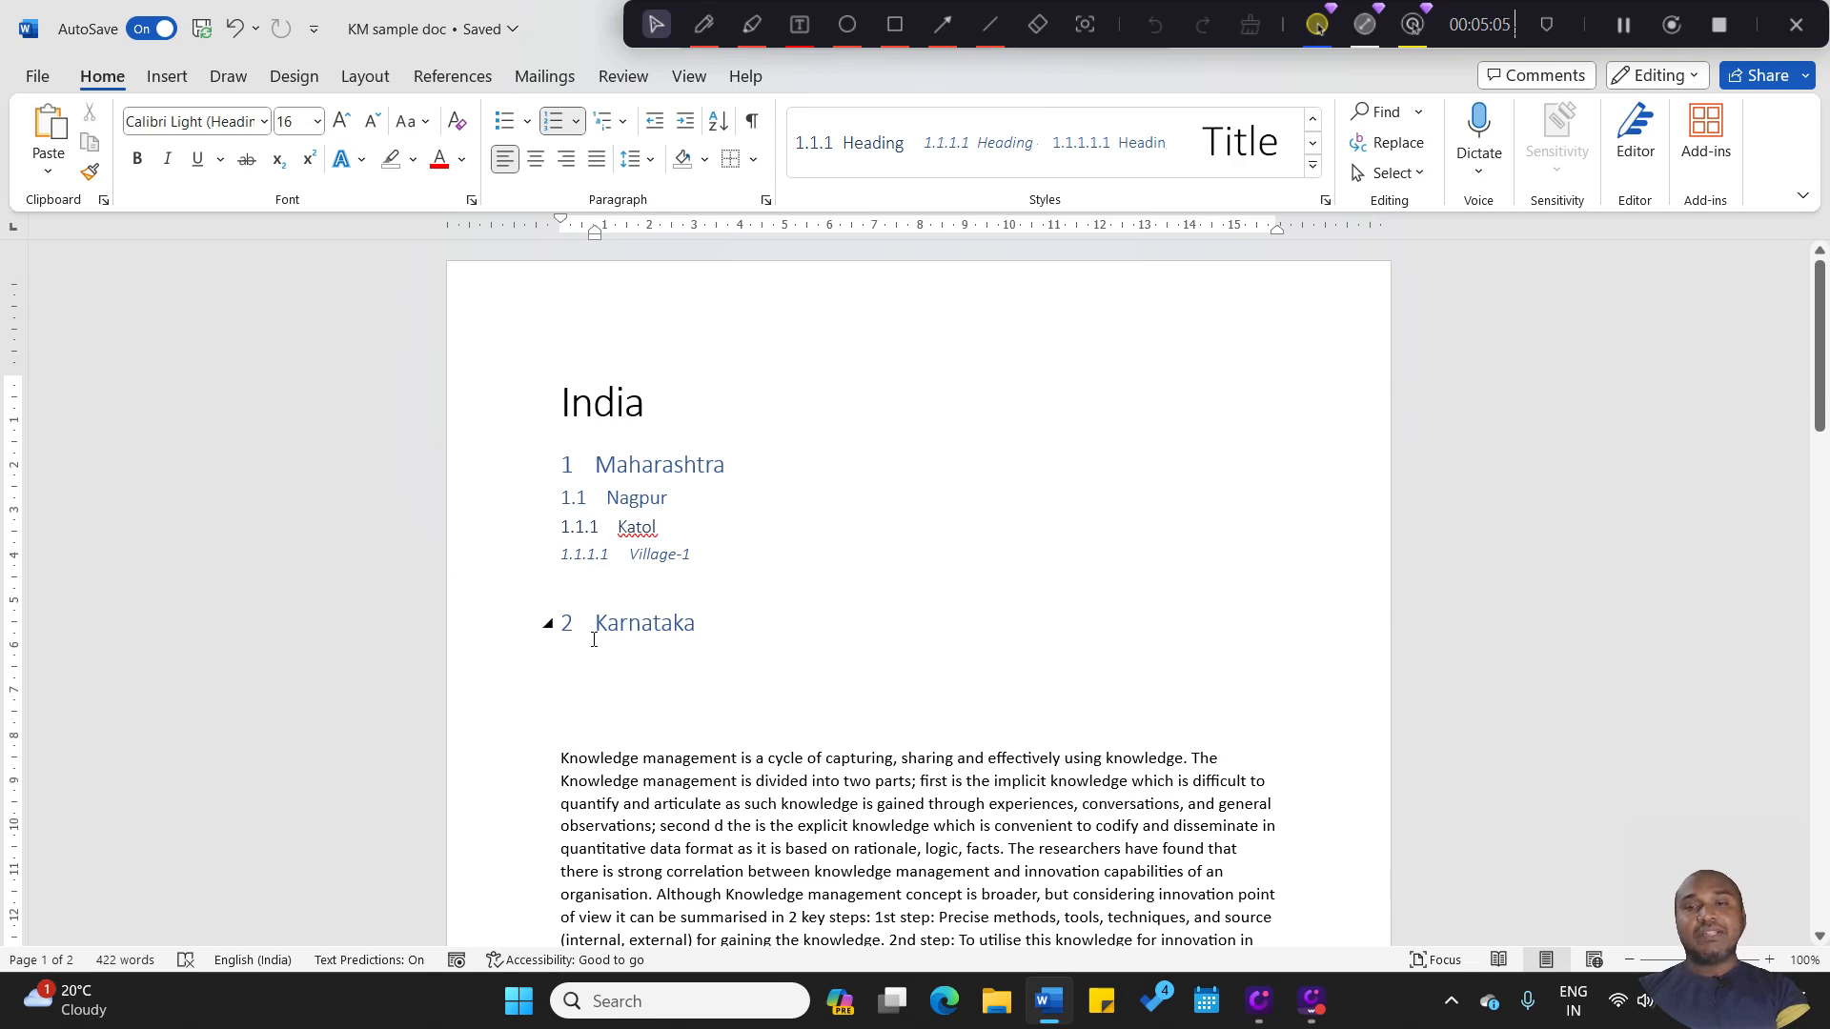
Collapse and expand the Maharashtra section above Karnataka to compare the two top-level headings, ending with Maharashtra collapsed
click(549, 467)
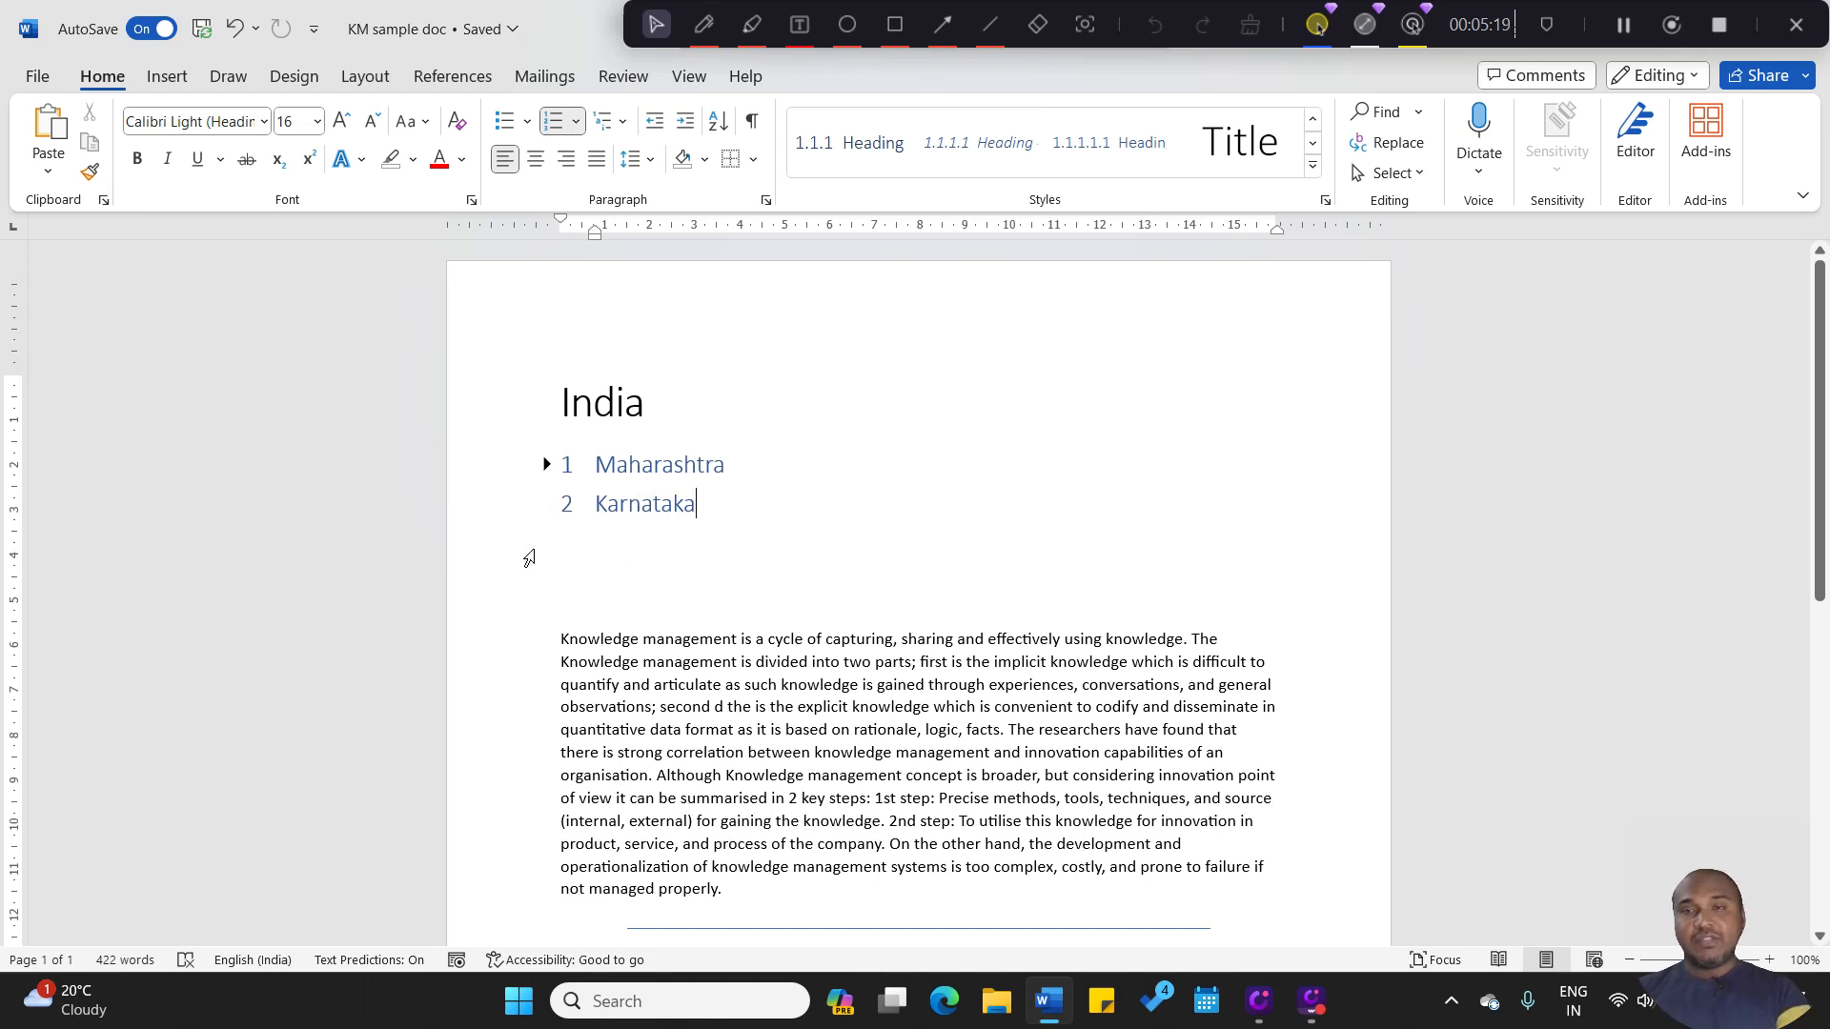
click(548, 465)
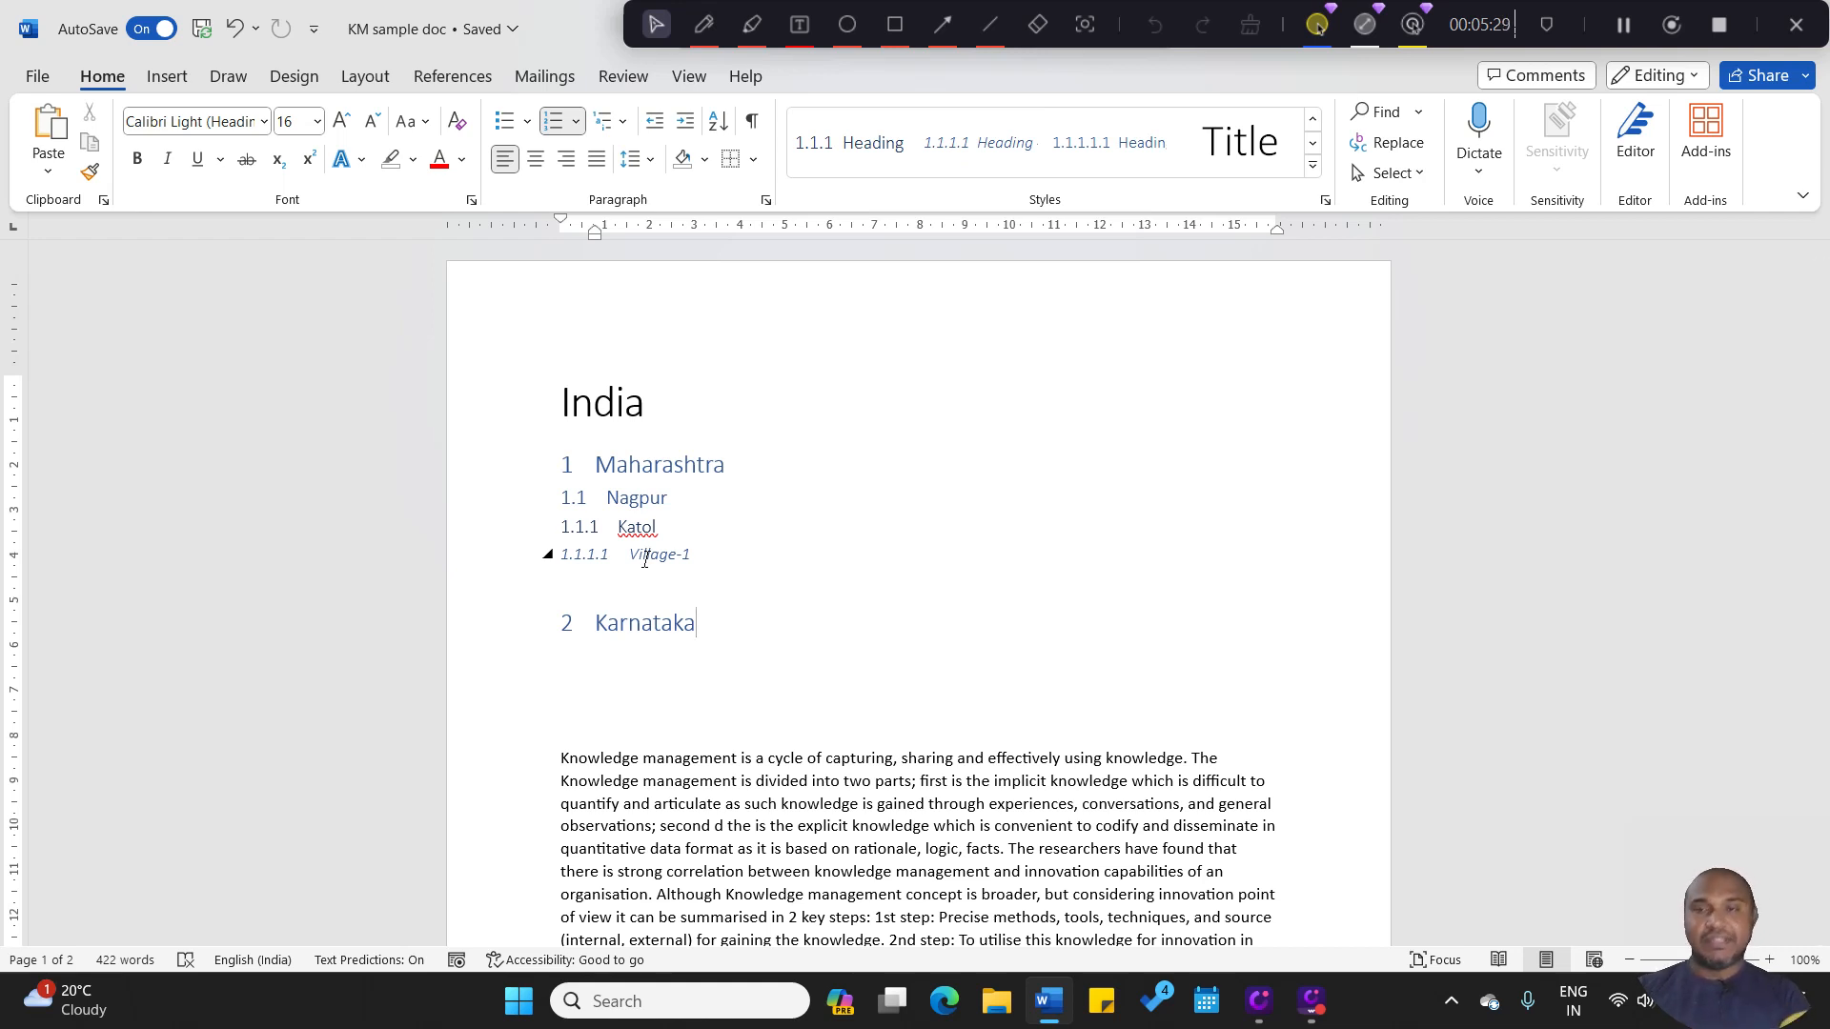
click(549, 469)
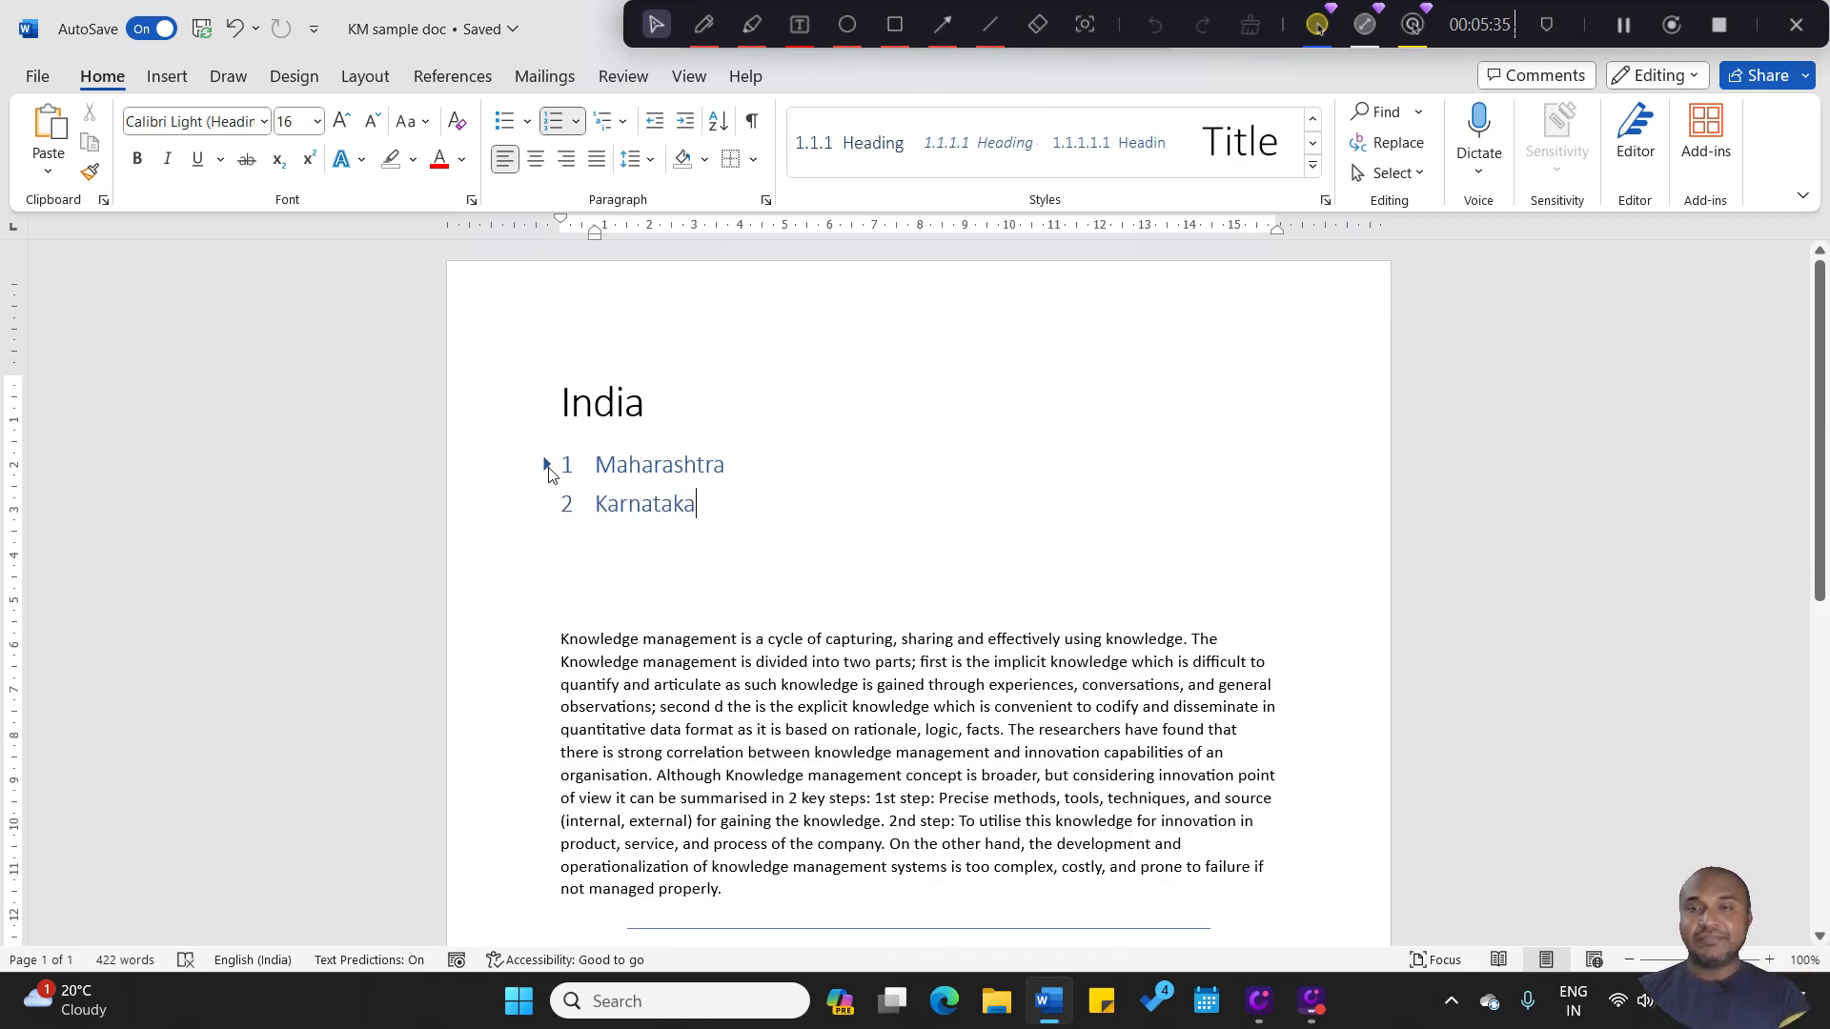
click(547, 465)
click(547, 465)
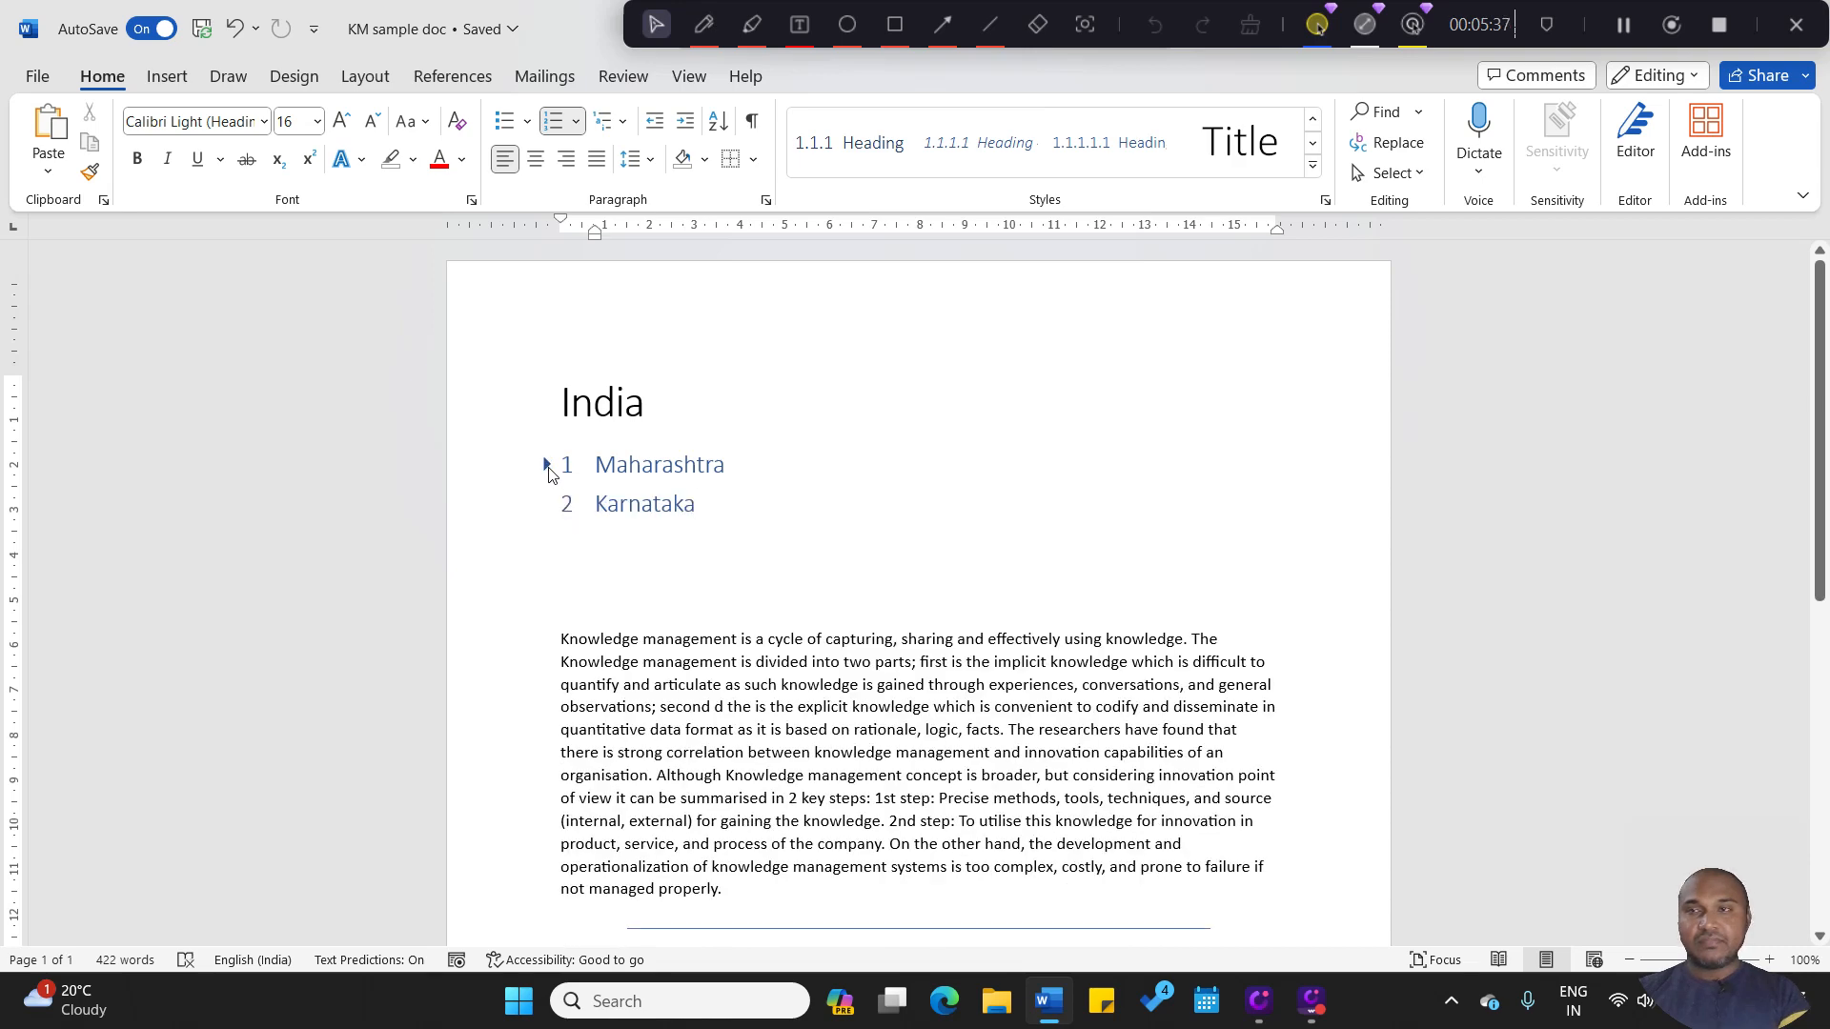
double_click(604, 468)
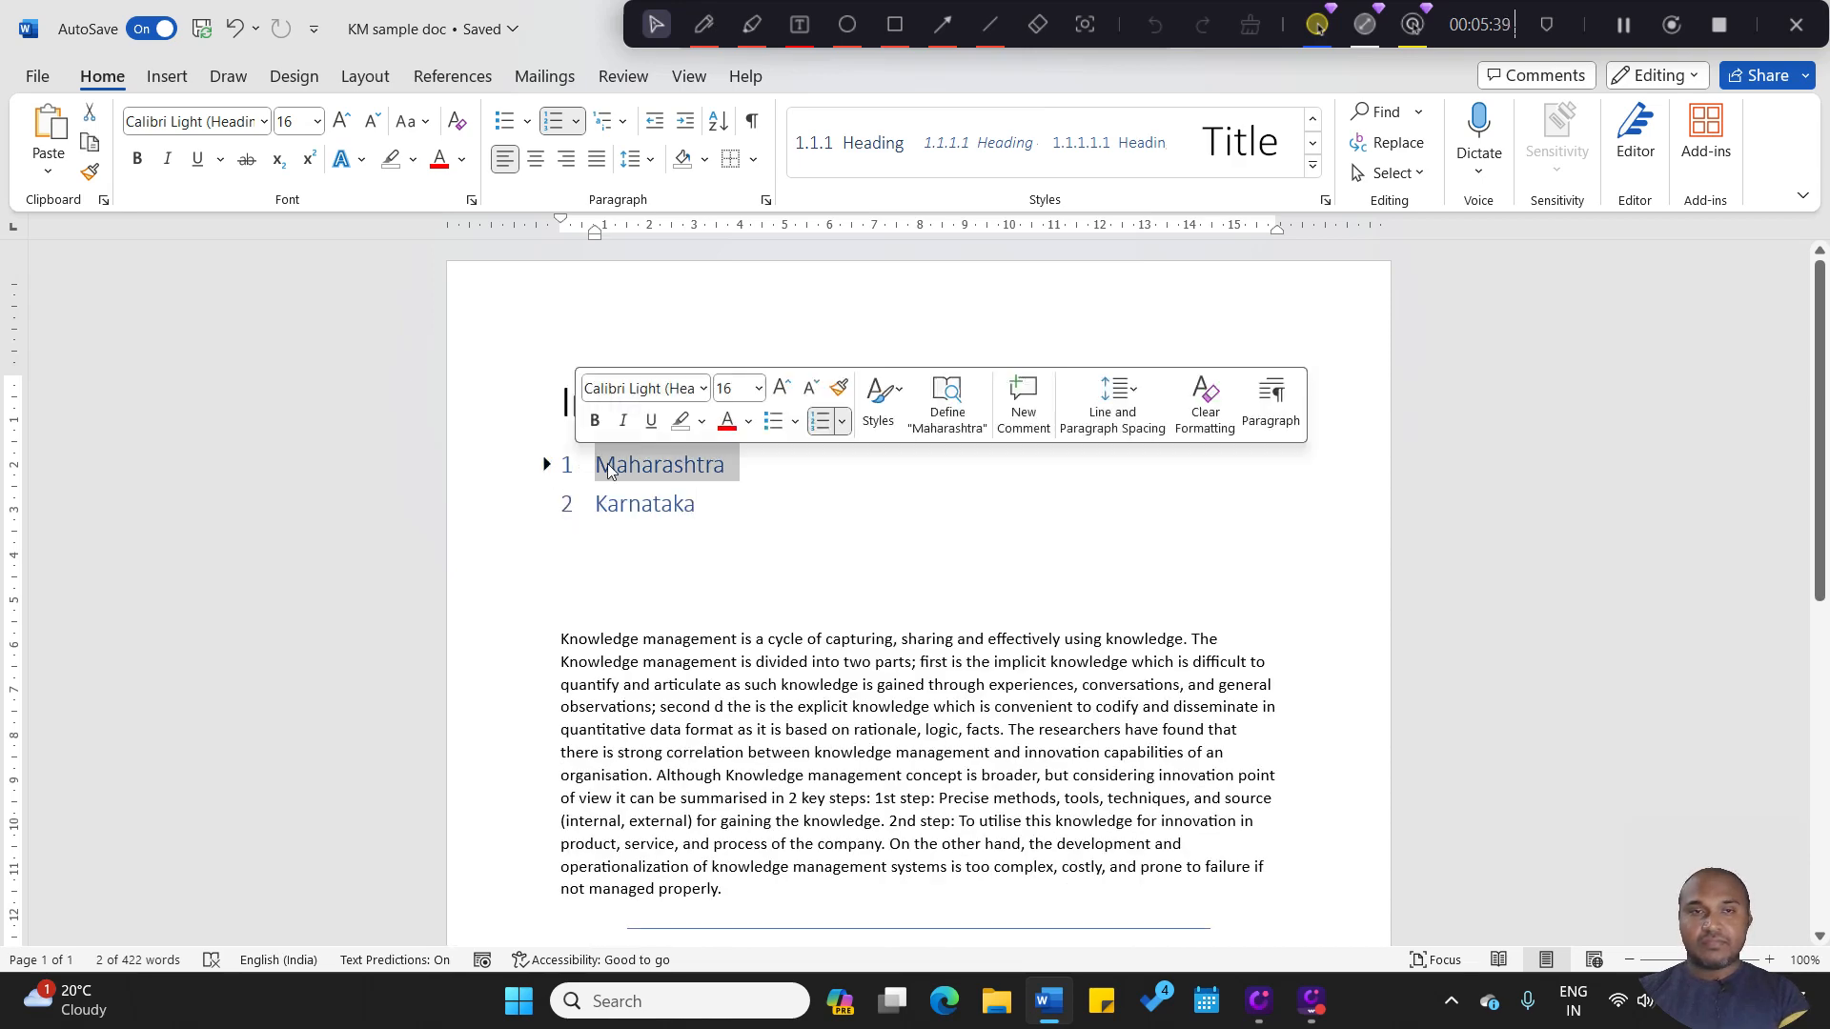
click(628, 504)
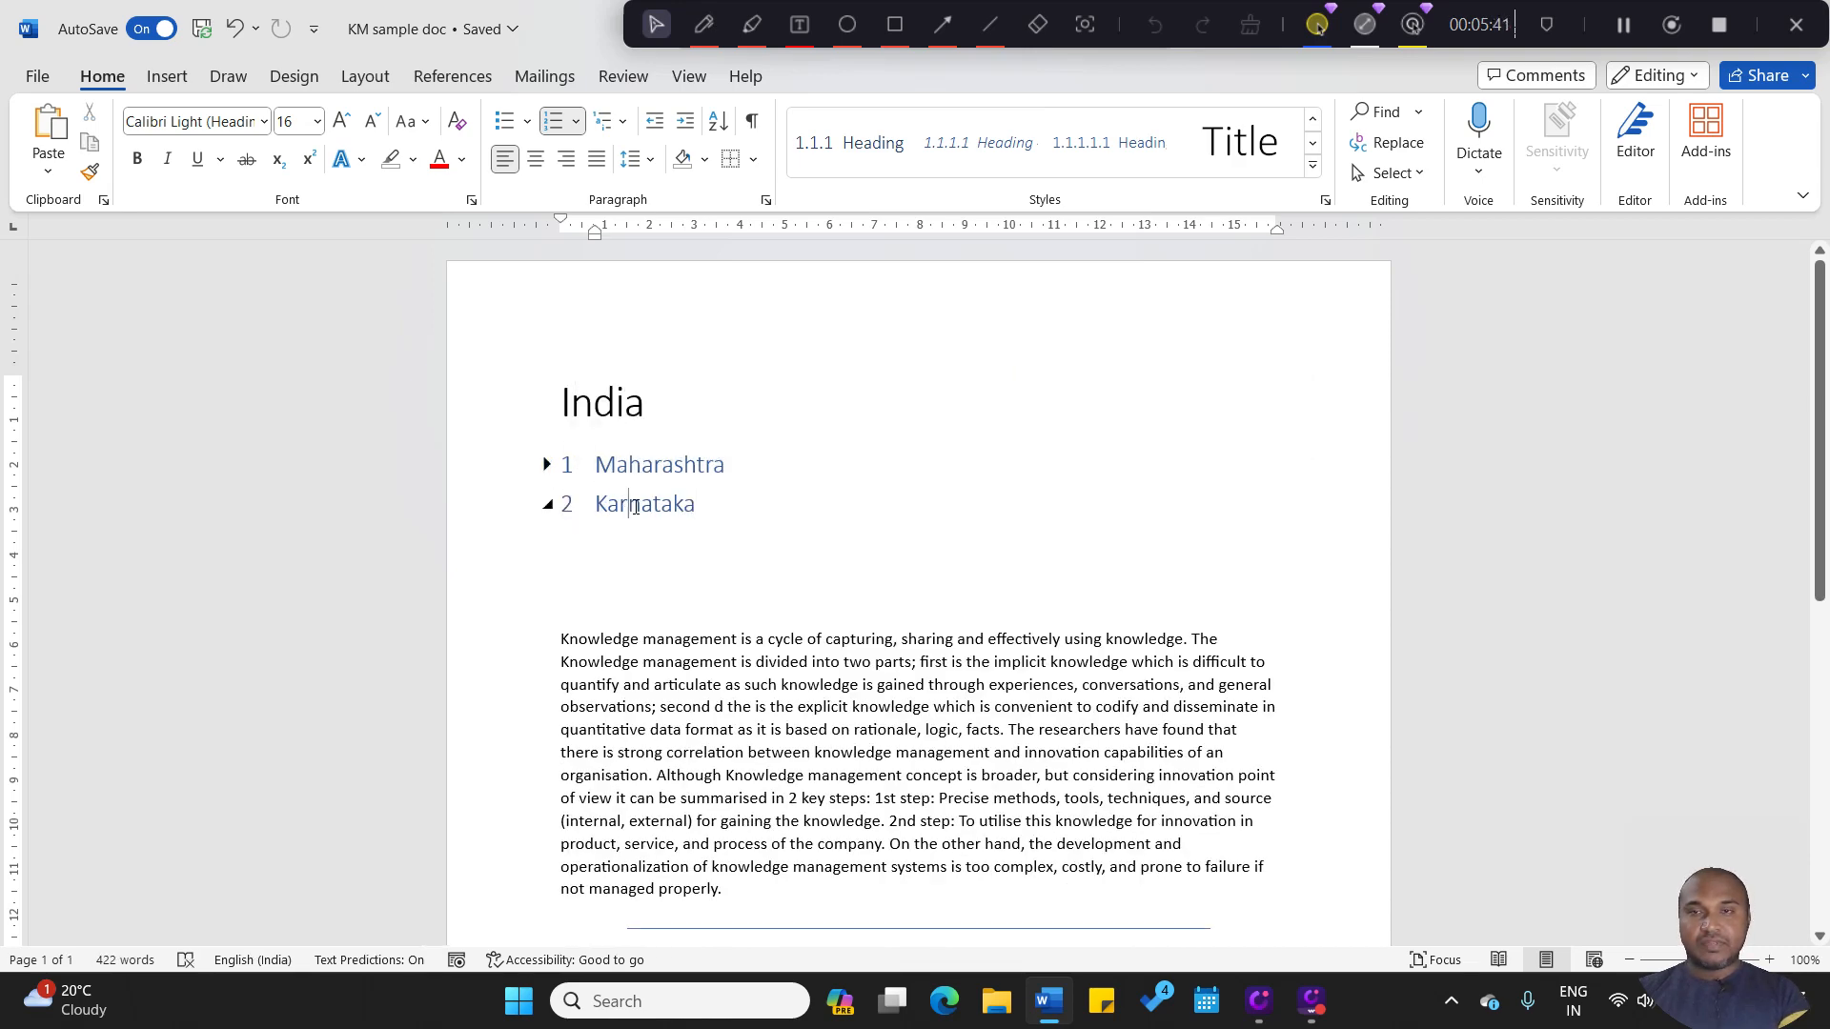